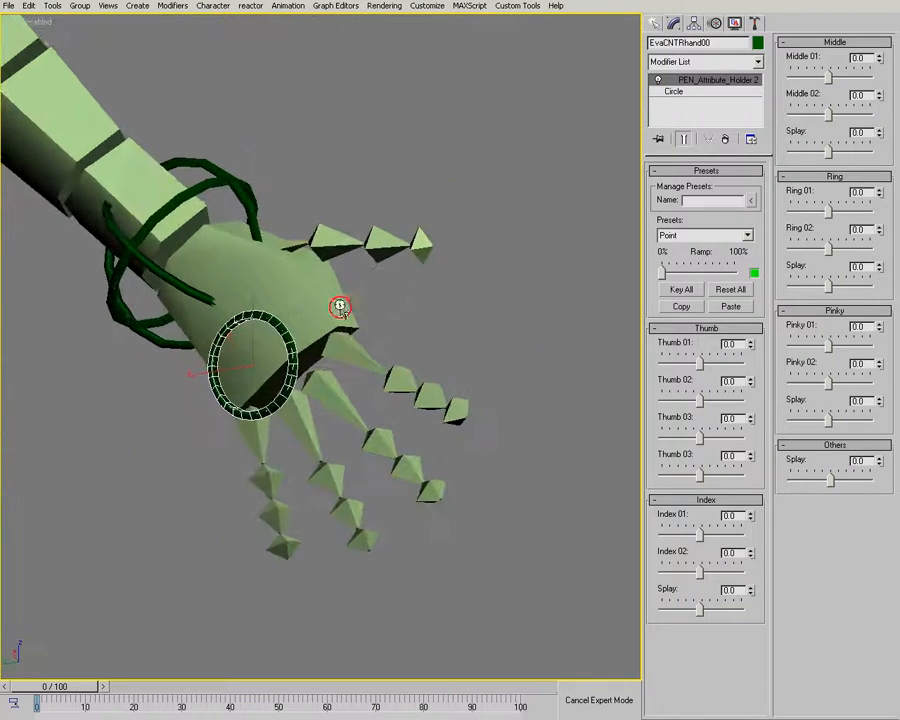
Turn off the Edit Mesh modifier on the palm bone EvaBoneRhand01 to show its underlying bone shape.
click(341, 305)
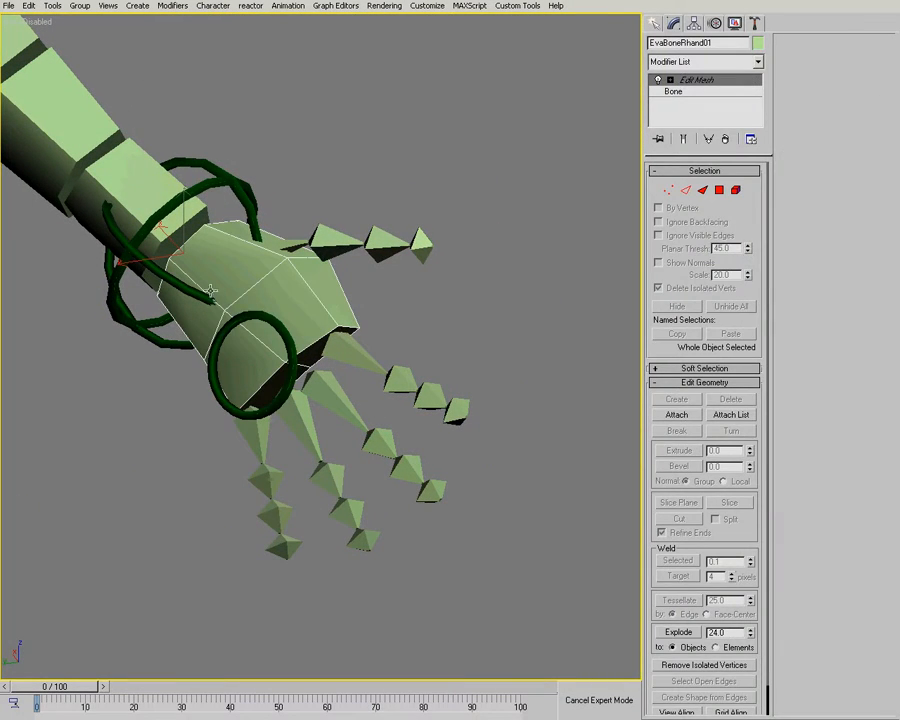
click(658, 80)
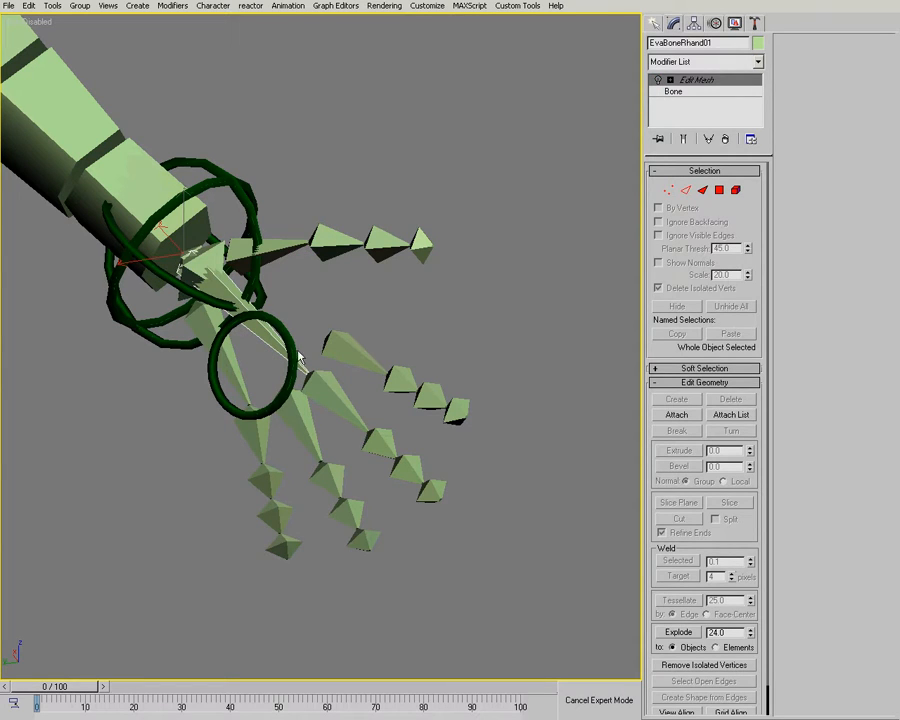
alt+middle_drag(300, 372, 307, 343)
Examine the root bones of the thumb and fingers one by one and view the hand's bone layout from several angles.
click(262, 244)
alt+middle_drag(321, 293, 302, 301)
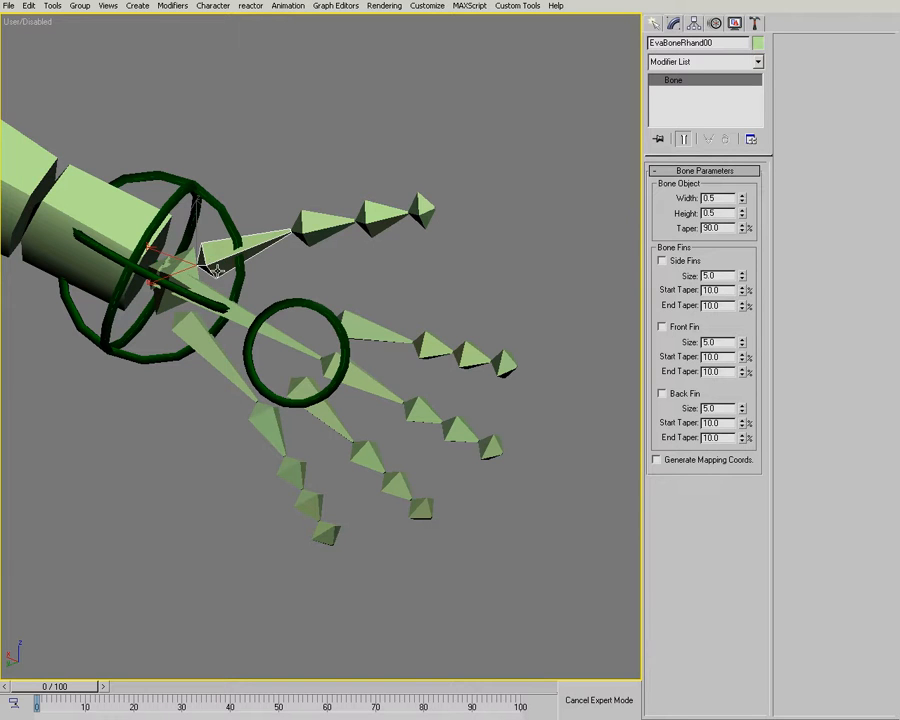
alt+middle_drag(218, 291, 365, 330)
click(386, 342)
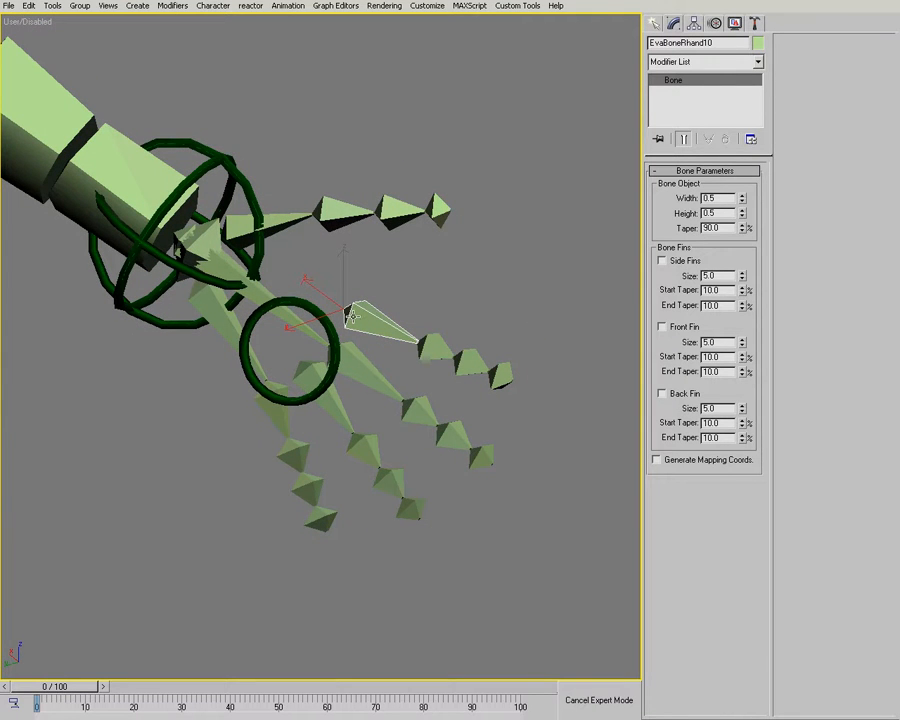
alt+middle_drag(300, 283, 376, 306)
click(370, 358)
alt+middle_drag(365, 405, 285, 394)
click(325, 374)
click(227, 363)
alt+middle_drag(227, 363, 290, 368)
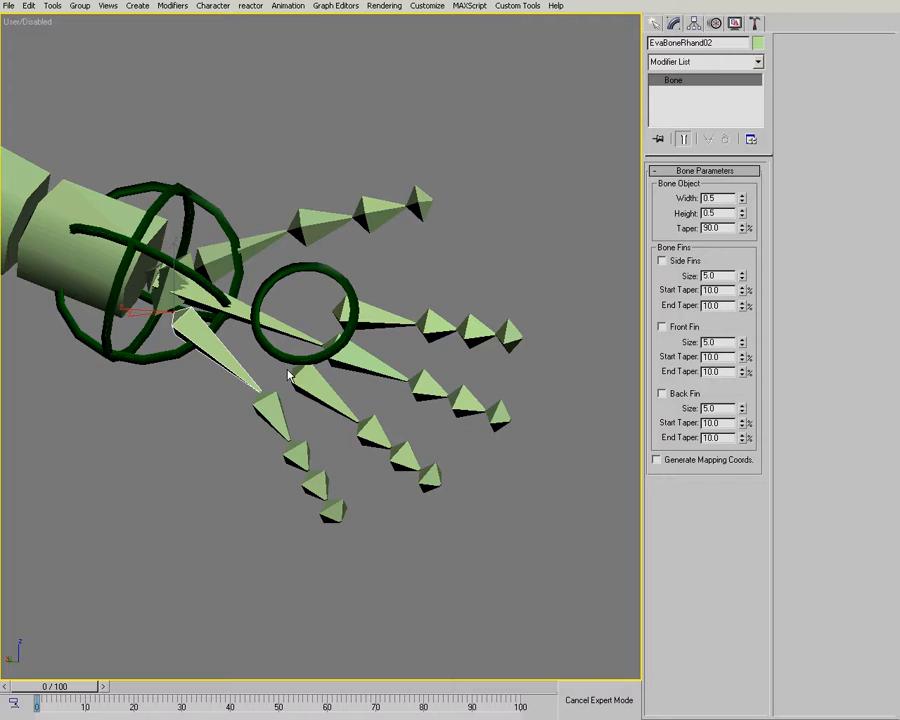
alt+middle_drag(287, 375, 233, 287)
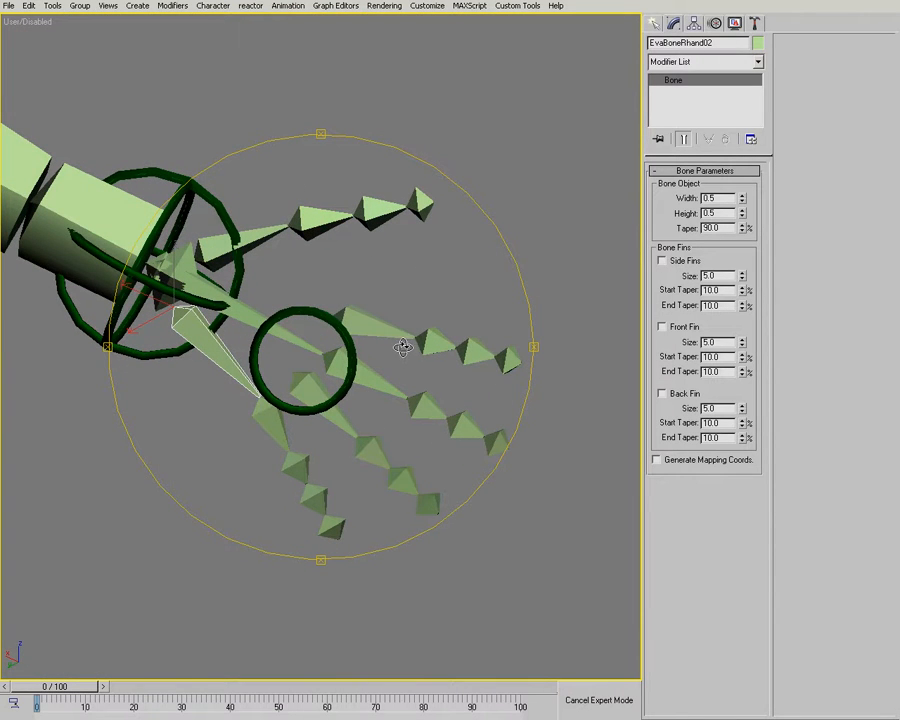
key(alt+z)
drag(354, 333, 355, 344)
alt+middle_drag(355, 344, 374, 315)
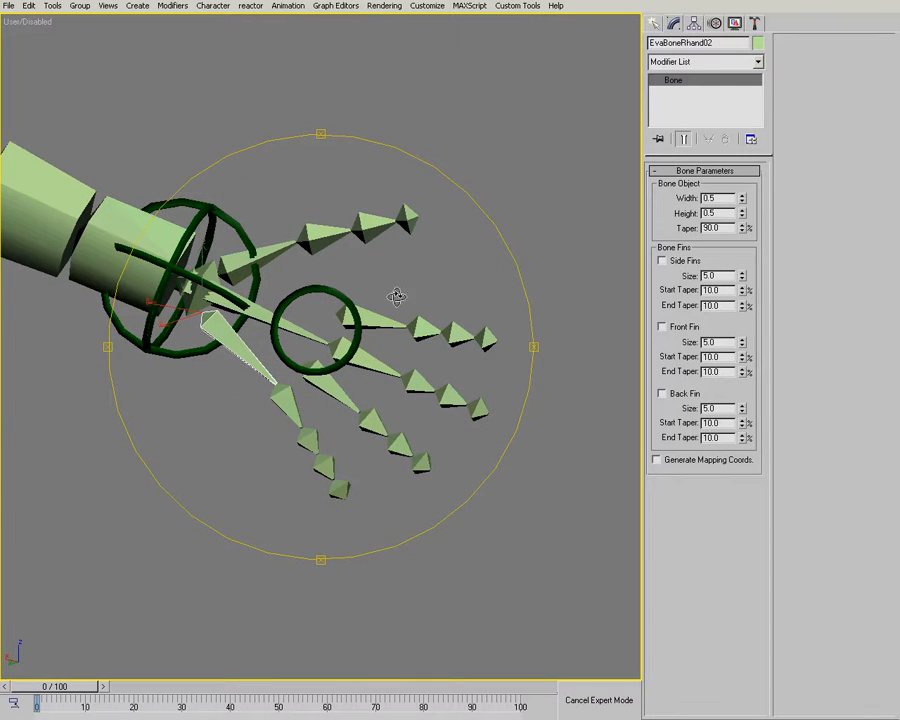
mouse_move(348, 372)
mouse_down()
mouse_move(354, 356)
mouse_move(340, 362)
mouse_up()
right_click(337, 334)
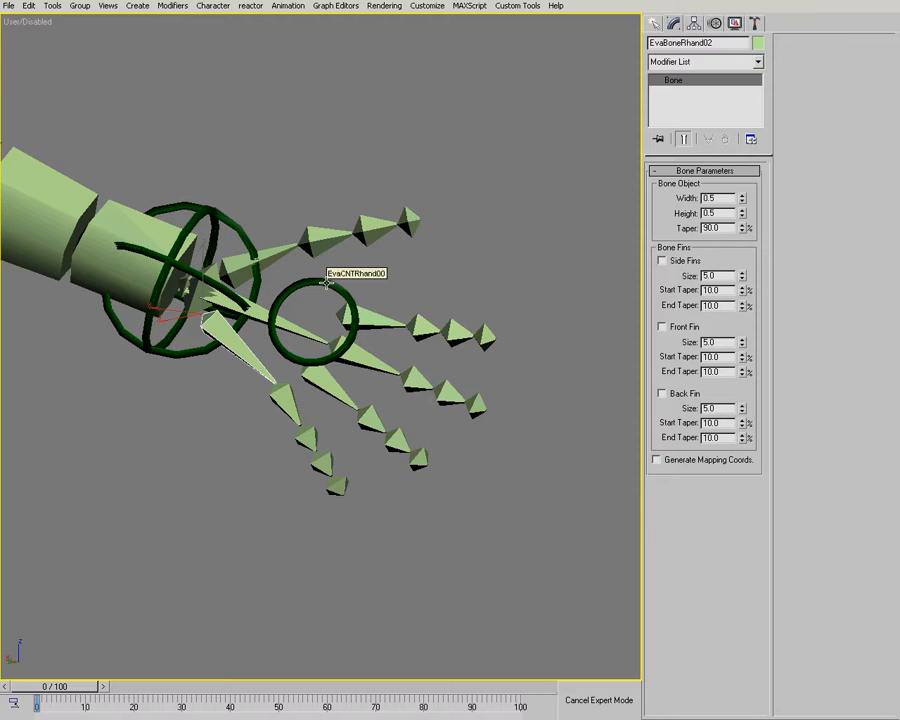
Select the EvaCNTRhand00 hand control circle and switch its transform axes to the local orientation.
click(324, 284)
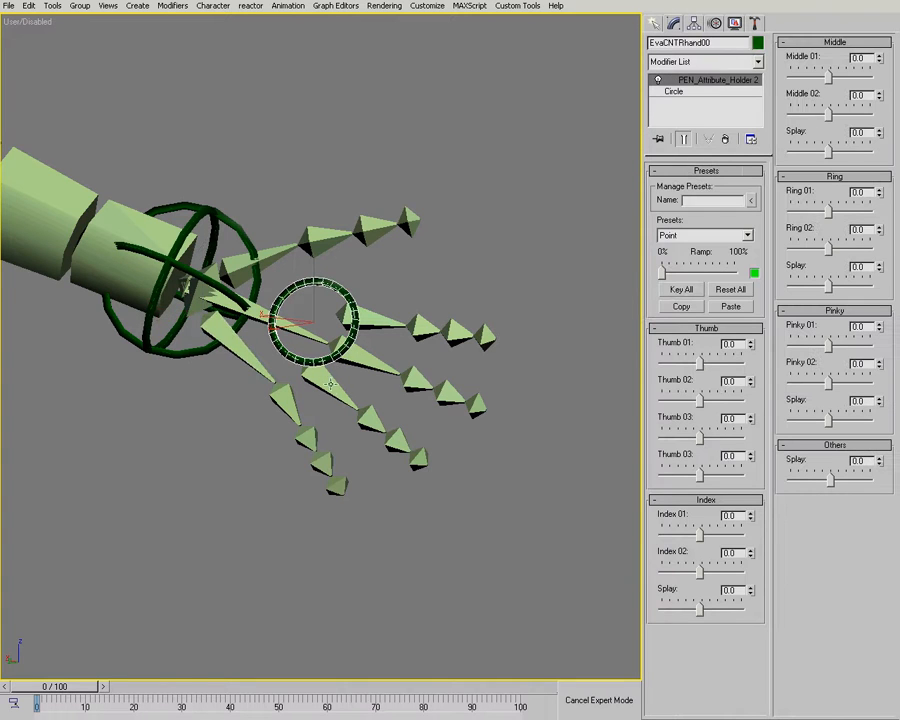
right_click(388, 388)
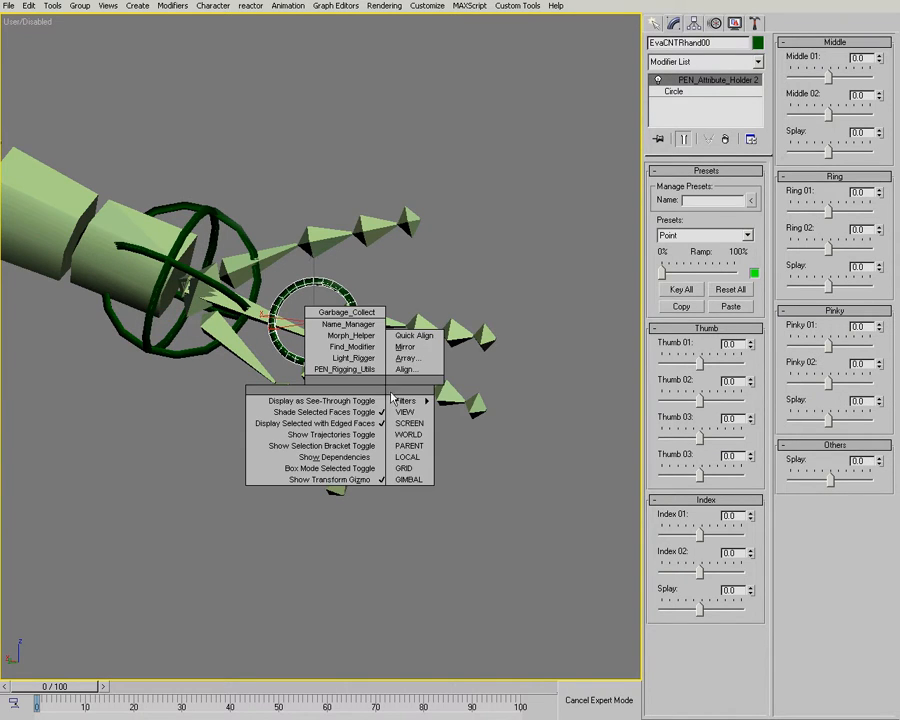
click(404, 425)
alt+middle_drag(380, 420, 327, 342)
mouse_move(335, 352)
mouse_down()
mouse_move(363, 346)
mouse_move(333, 353)
mouse_up()
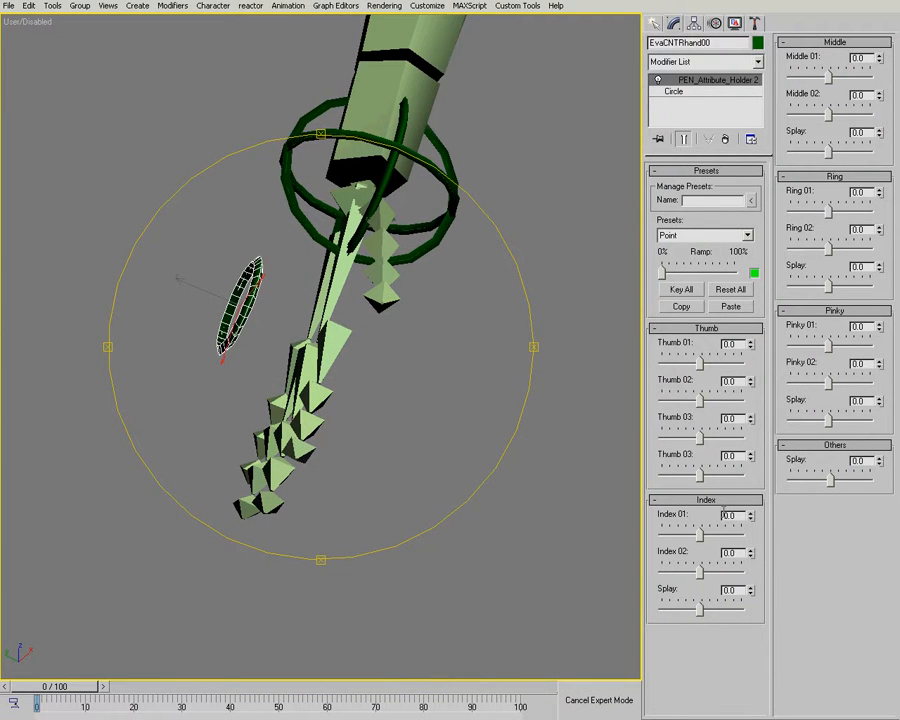
drag(402, 392, 430, 322)
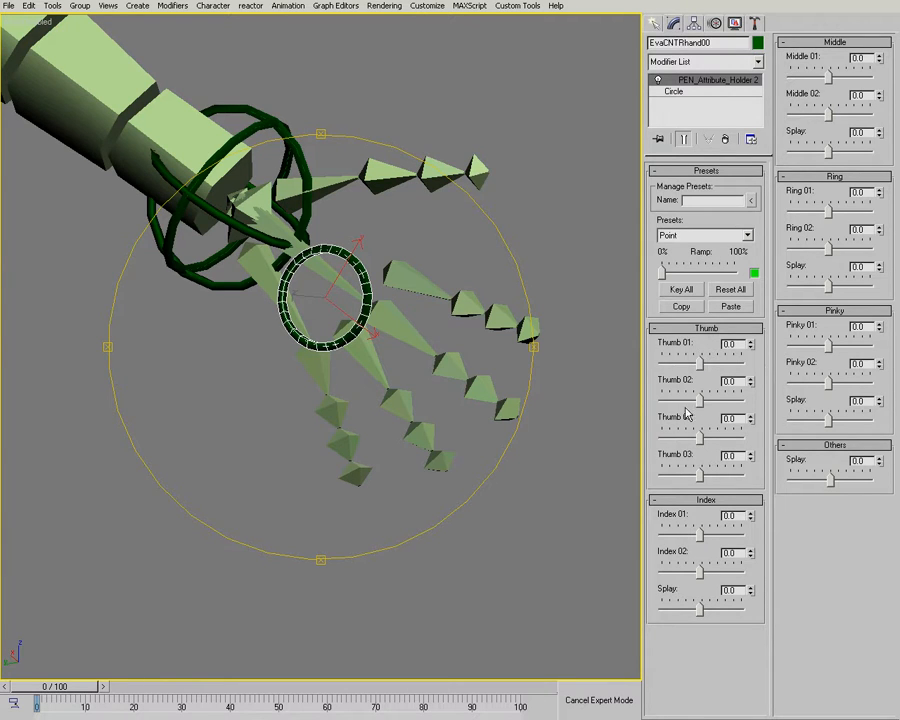
middle_drag(430, 362, 404, 388)
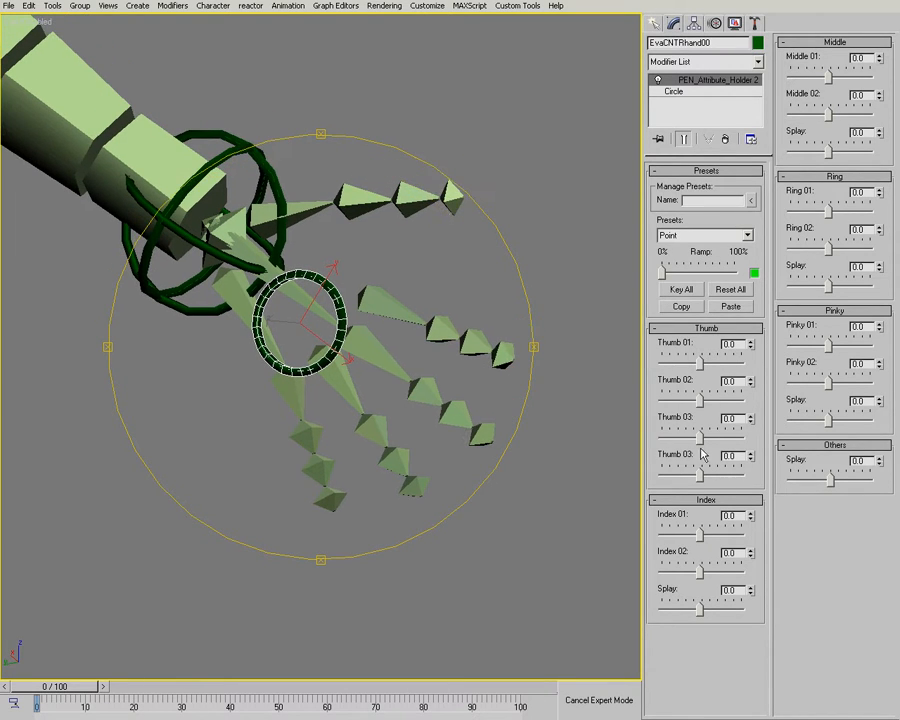
Bend the thumb using the hand control, setting Thumb 01 to about 34.4, Thumb 02 to about 49.6 and the second Thumb 03 to about 47.9.
drag(700, 402, 706, 437)
alt+middle_drag(287, 340, 320, 361)
drag(700, 363, 700, 363)
drag(699, 474, 722, 476)
drag(703, 366, 695, 432)
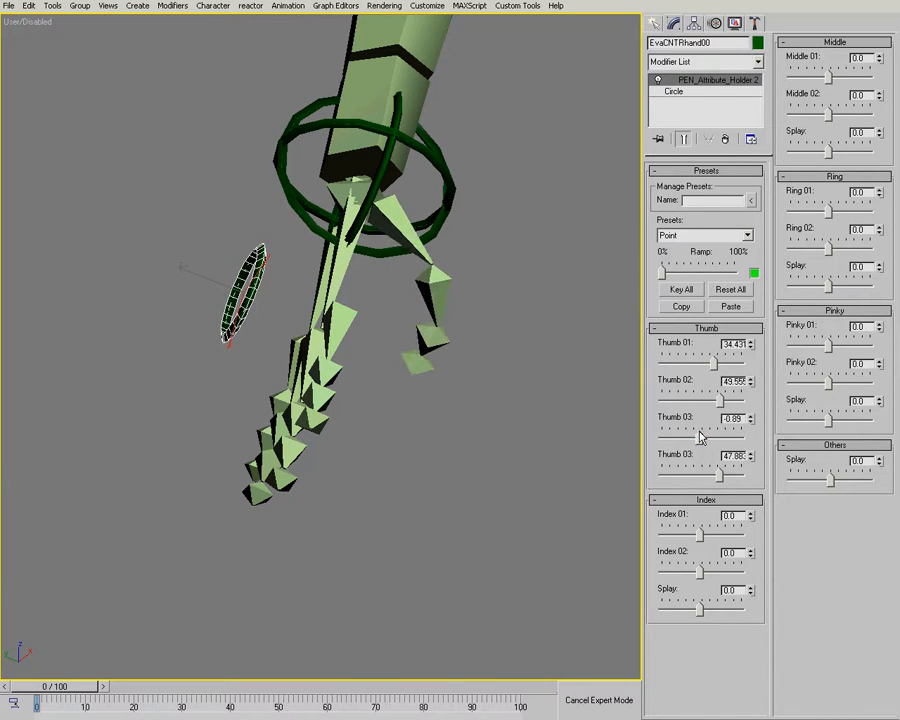
Curl the index finger using the hand control, setting Index 01 to about 27.7 and Index 02 to about 66.4.
mouse_move(337, 350)
alt+middle_down()
mouse_move(366, 322)
mouse_move(345, 315)
mouse_move(335, 325)
alt+middle_up()
drag(700, 533, 728, 568)
drag(304, 301, 365, 309)
right_click(365, 309)
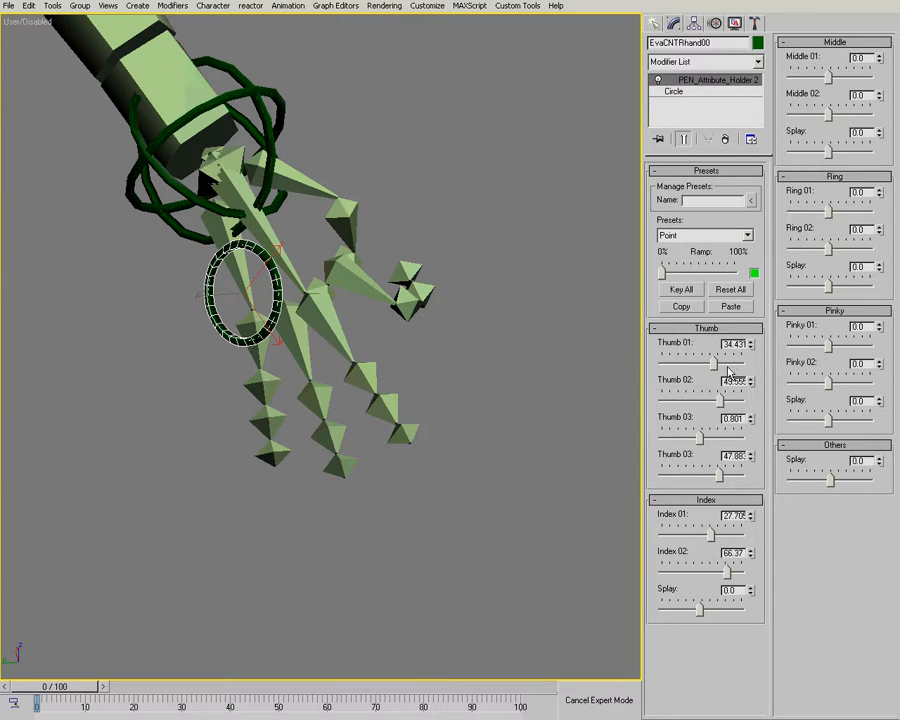
Apply the Point preset to the hand control with the ramp at 100% and view the pose from several angles.
click(747, 236)
click(748, 237)
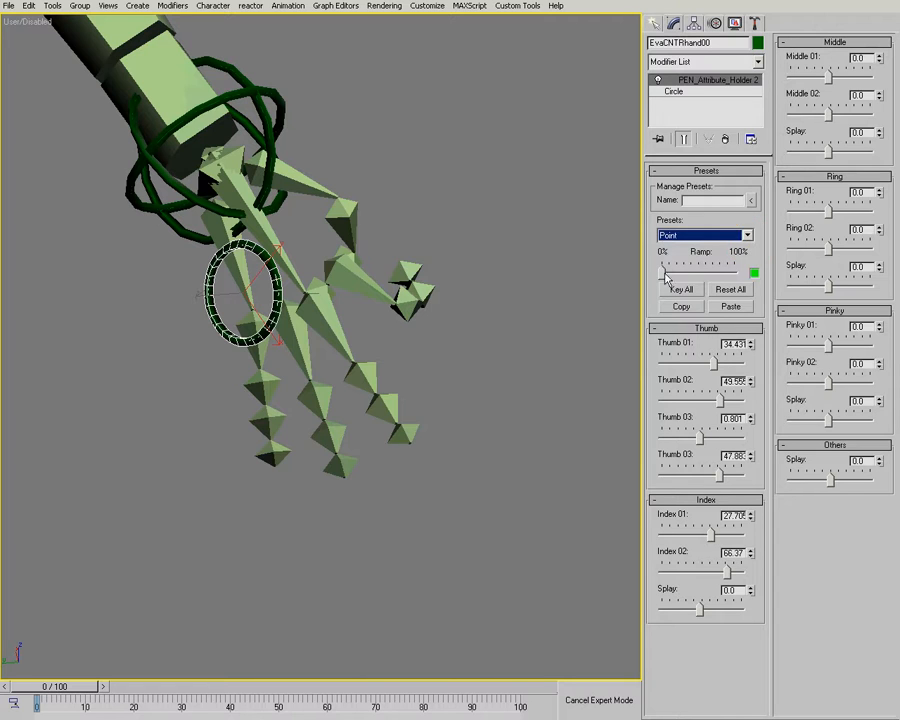
drag(664, 279, 758, 276)
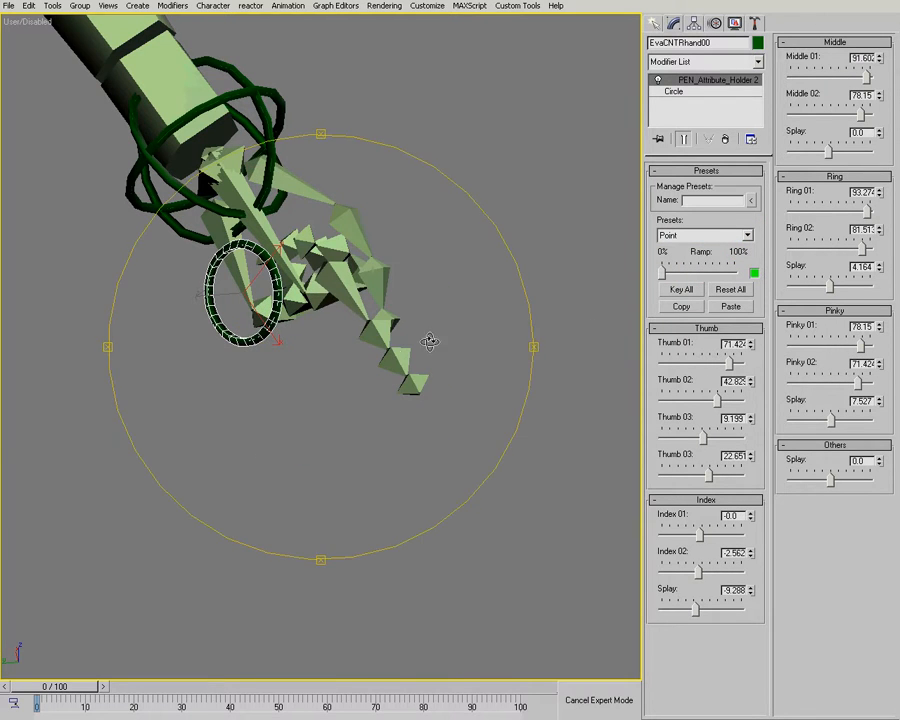
alt+middle_drag(430, 342, 318, 347)
drag(318, 347, 381, 385)
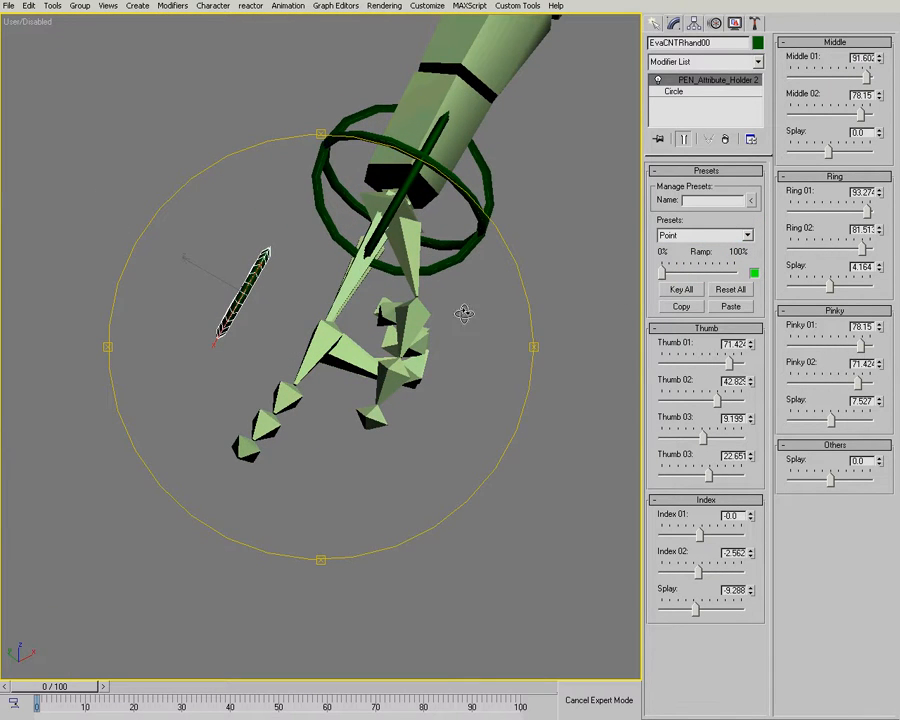
drag(450, 320, 380, 343)
Choose the Relaxed preset for the hand control and ramp it to 100%.
click(700, 235)
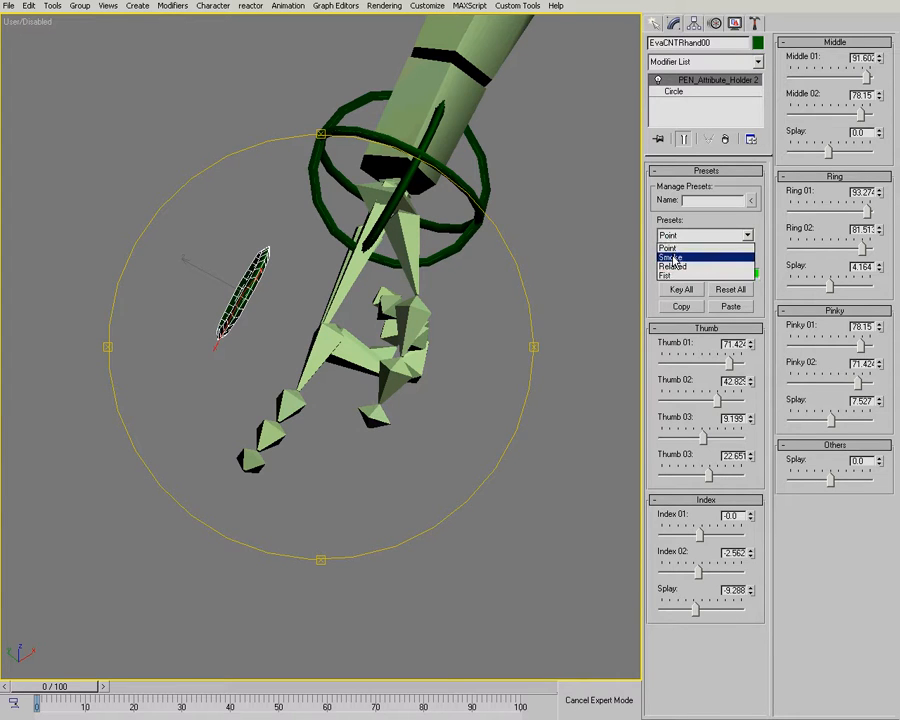
click(672, 266)
alt+middle_drag(441, 200, 440, 362)
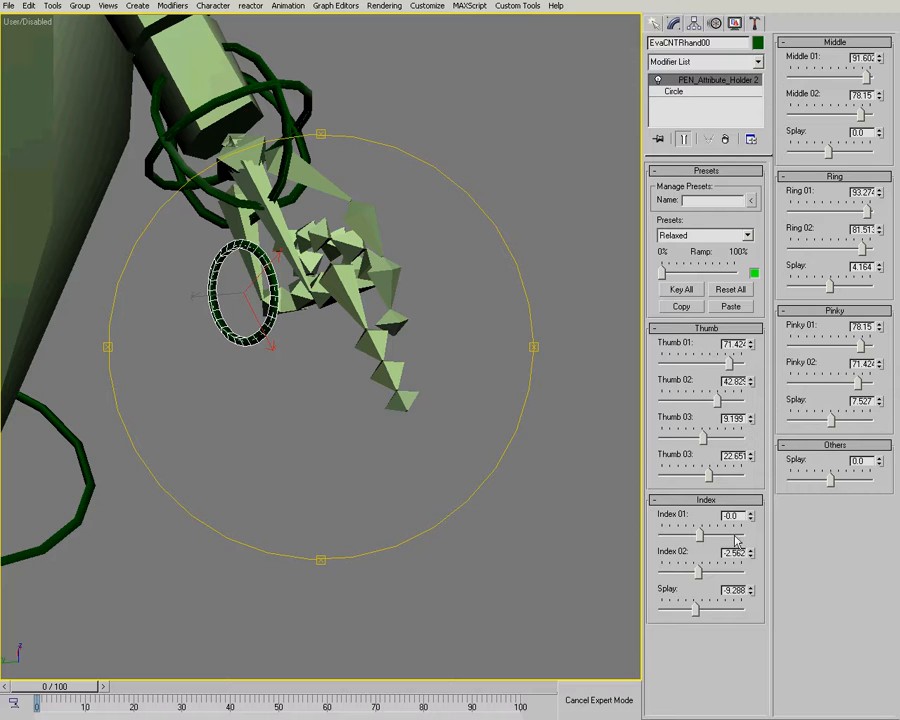
drag(665, 277, 739, 281)
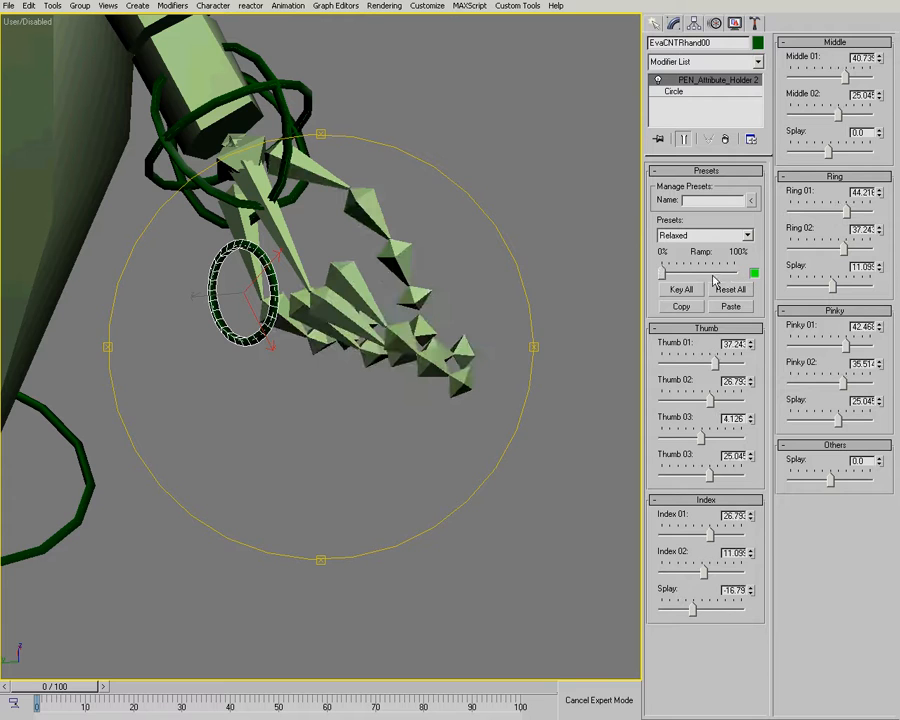
drag(360, 327, 278, 324)
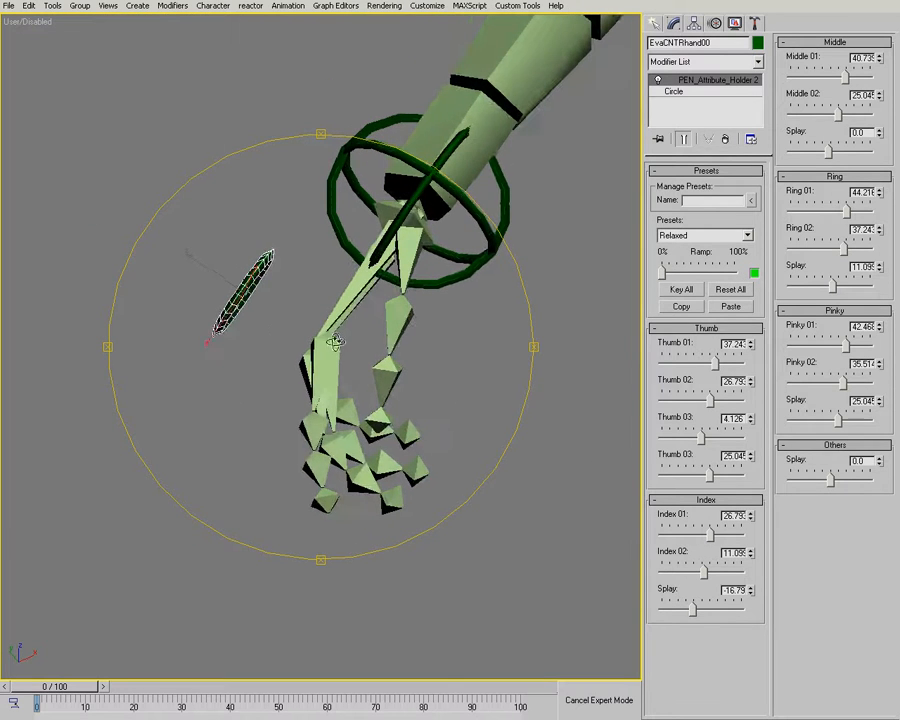
Reset all finger attributes of the hand control to zero and view the open hand from several angles.
click(733, 289)
drag(396, 380, 350, 304)
right_click(307, 284)
middle_drag(302, 268, 331, 333)
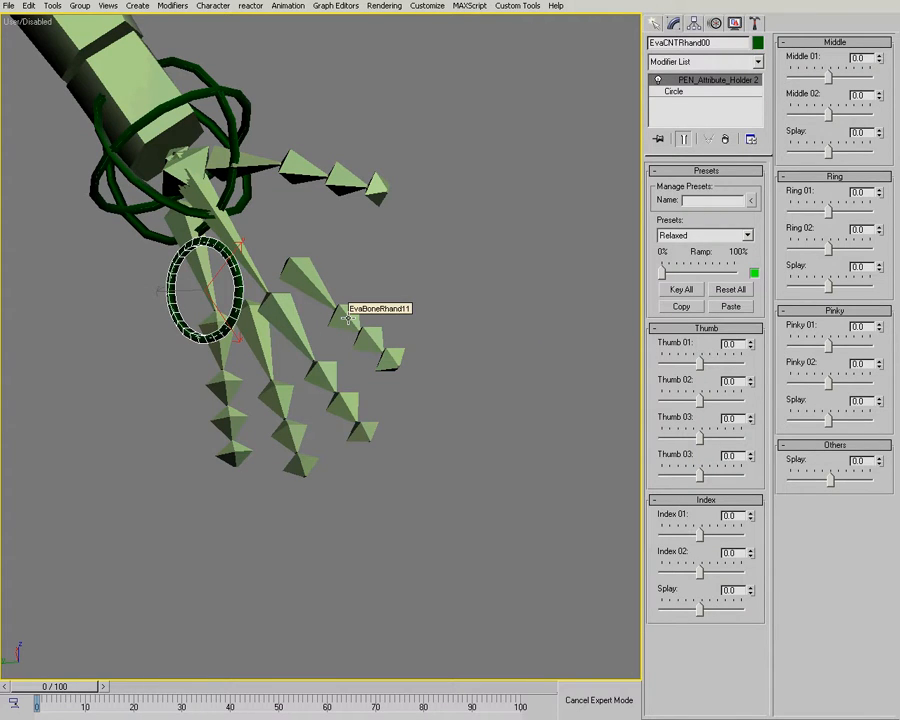
alt+middle_drag(347, 318, 309, 308)
alt+middle_drag(222, 290, 200, 347)
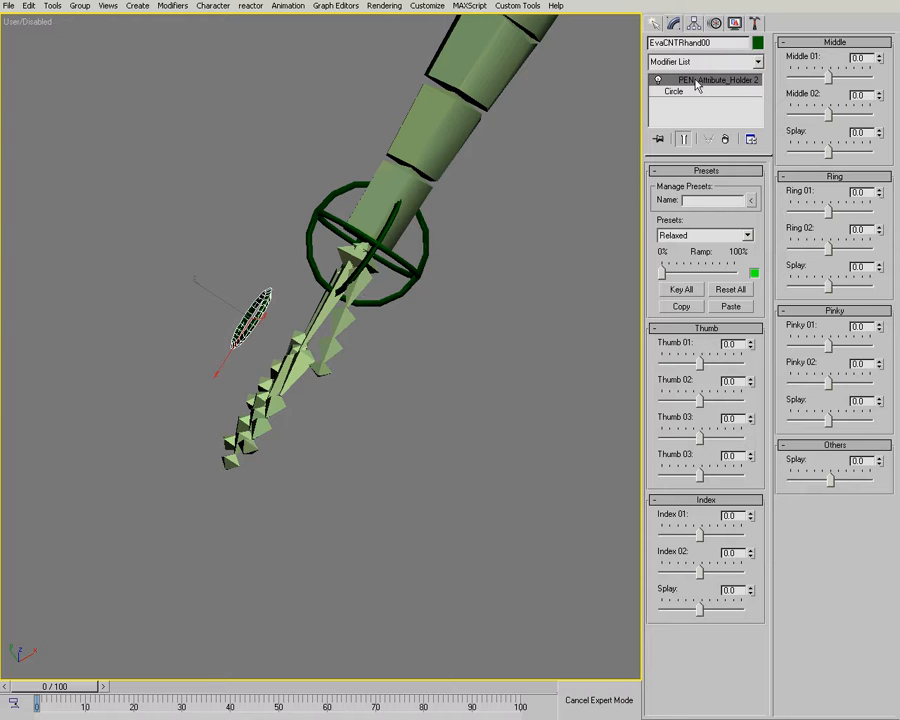
Reselect the hand control and, with Auto Key on at frame 10, apply the Point preset at 100%.
click(318, 212)
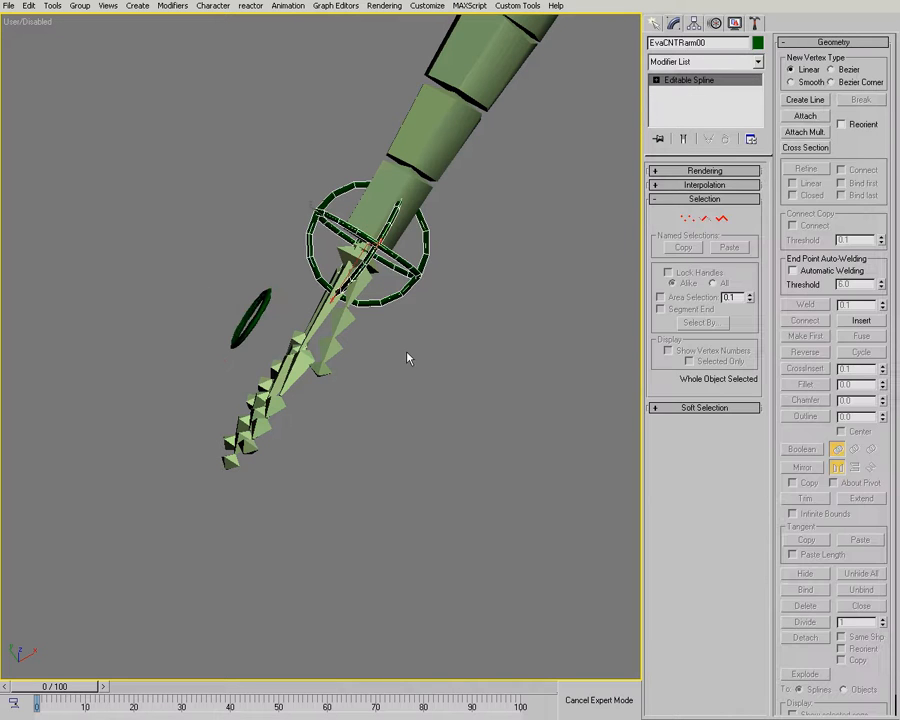
click(265, 304)
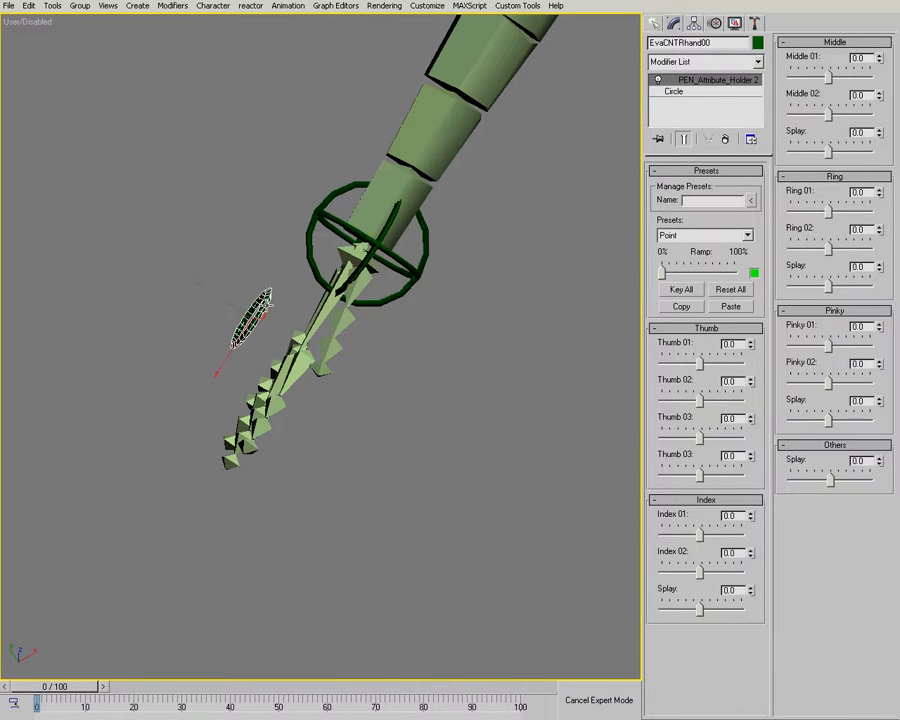
alt+middle_drag(296, 290, 231, 338)
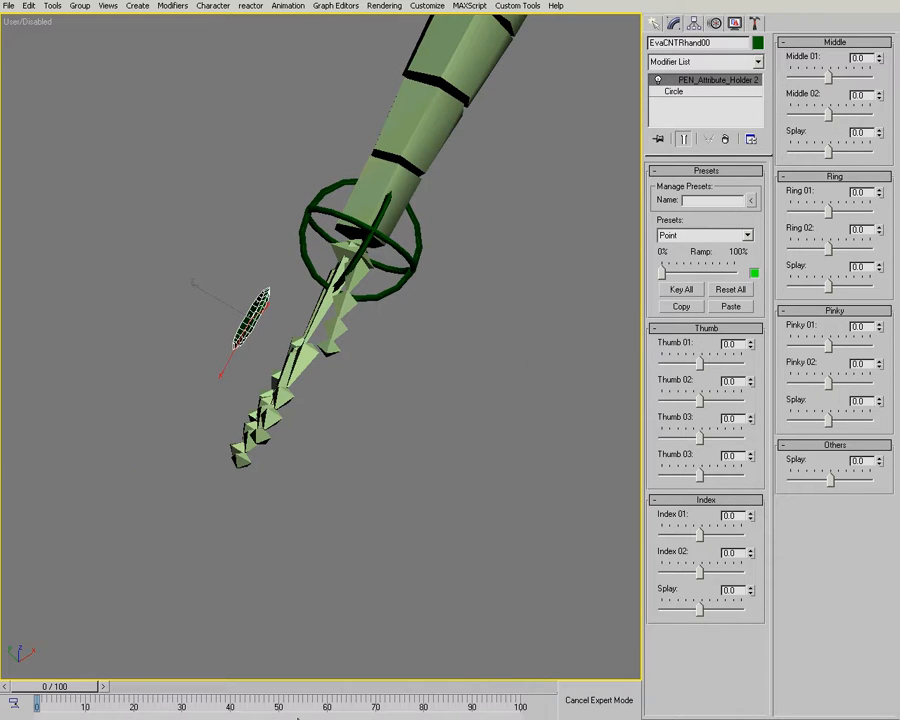
drag(72, 685, 115, 692)
key(n)
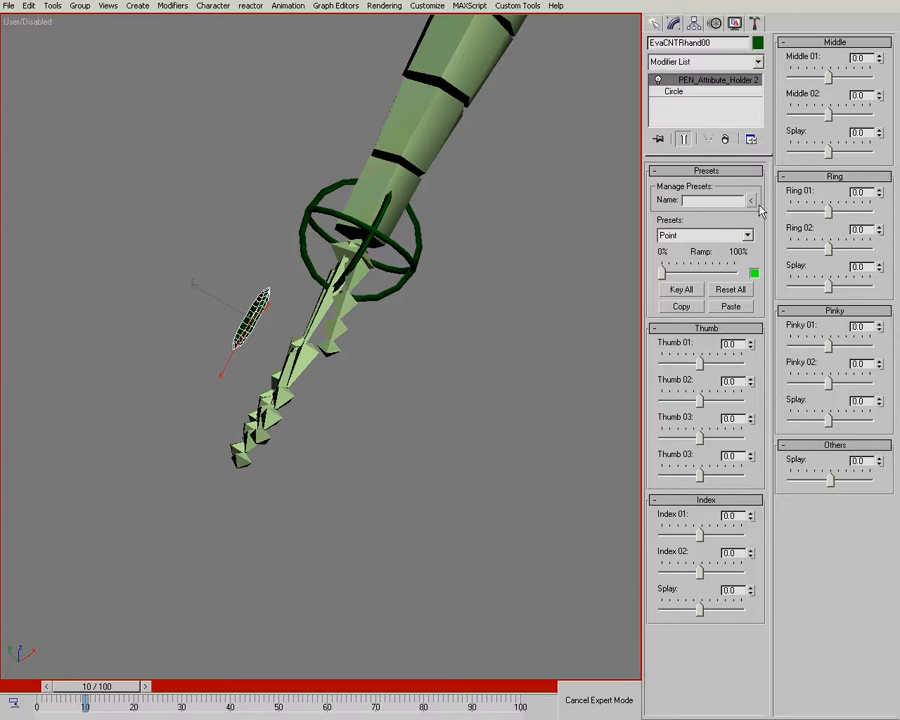
drag(660, 272, 799, 265)
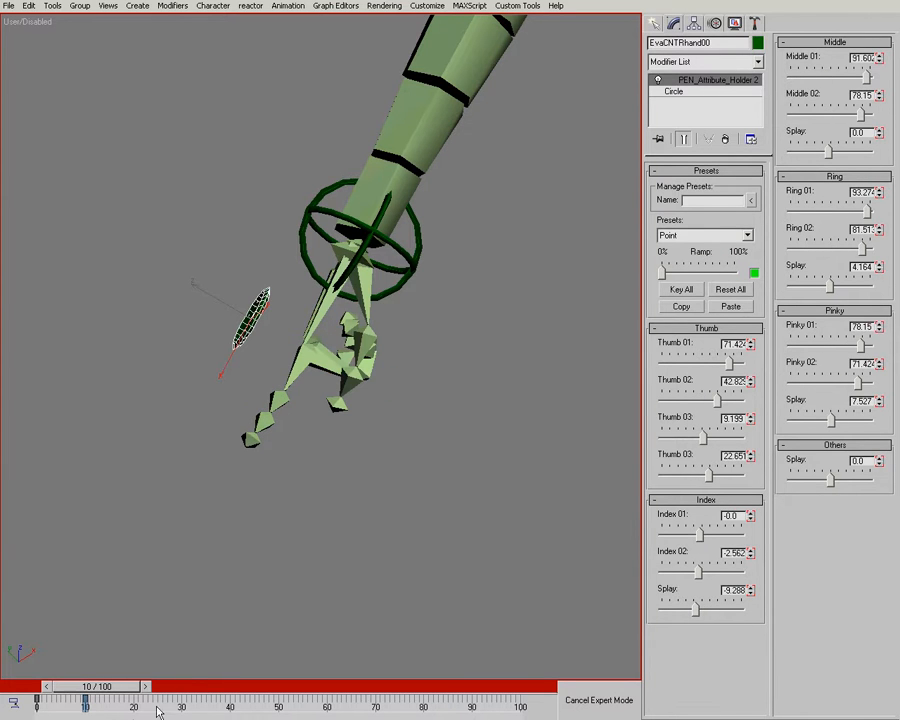
Compare the timeline keys of the arm control and the hand control, and inspect the keyed Point pose from several angles.
click(305, 265)
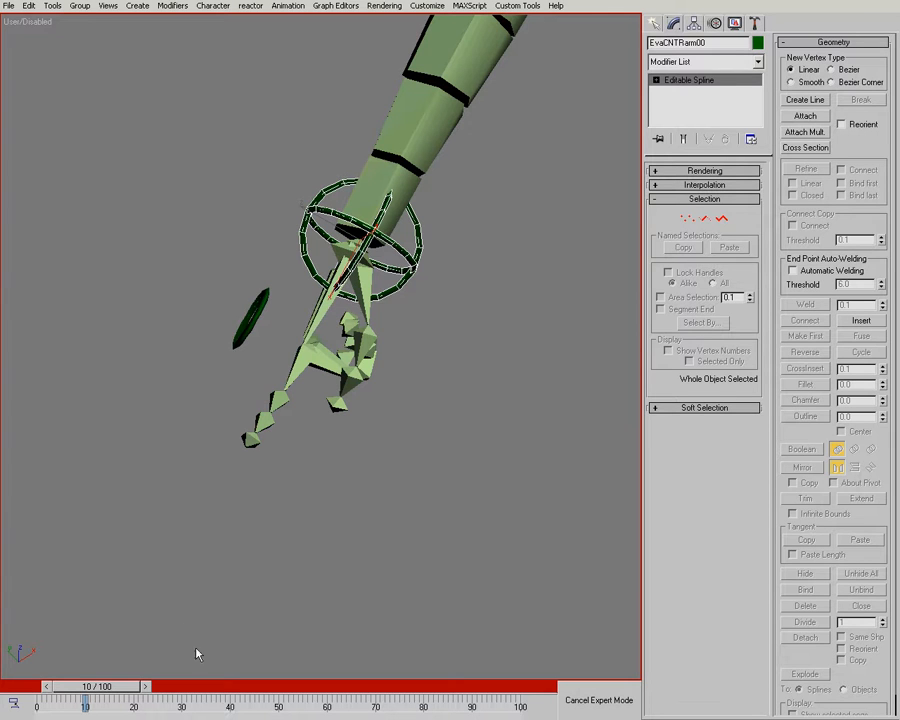
click(258, 338)
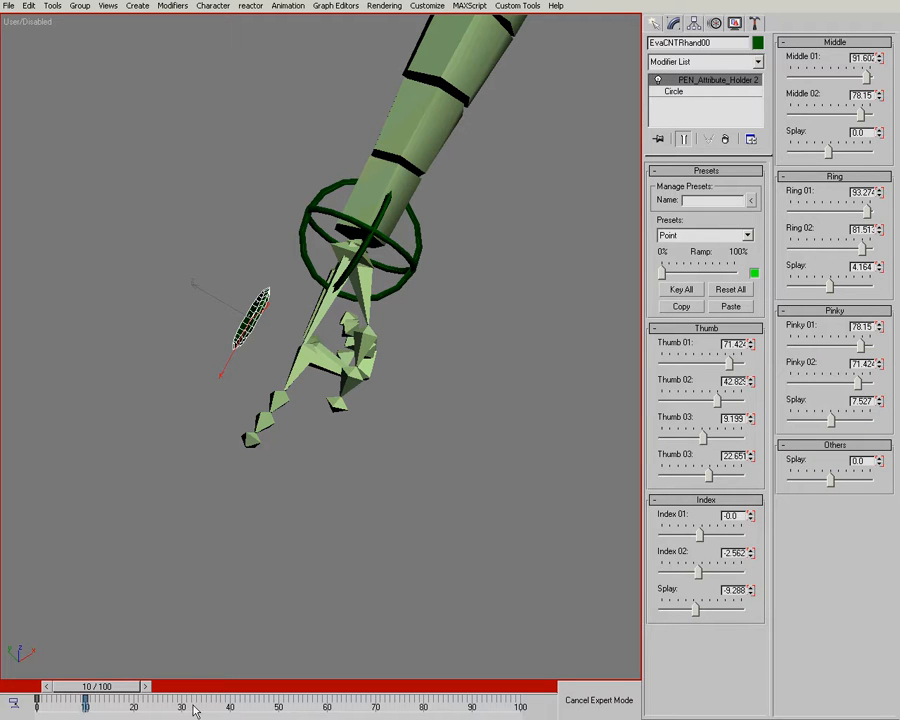
key(ctrl+r)
drag(332, 404, 408, 401)
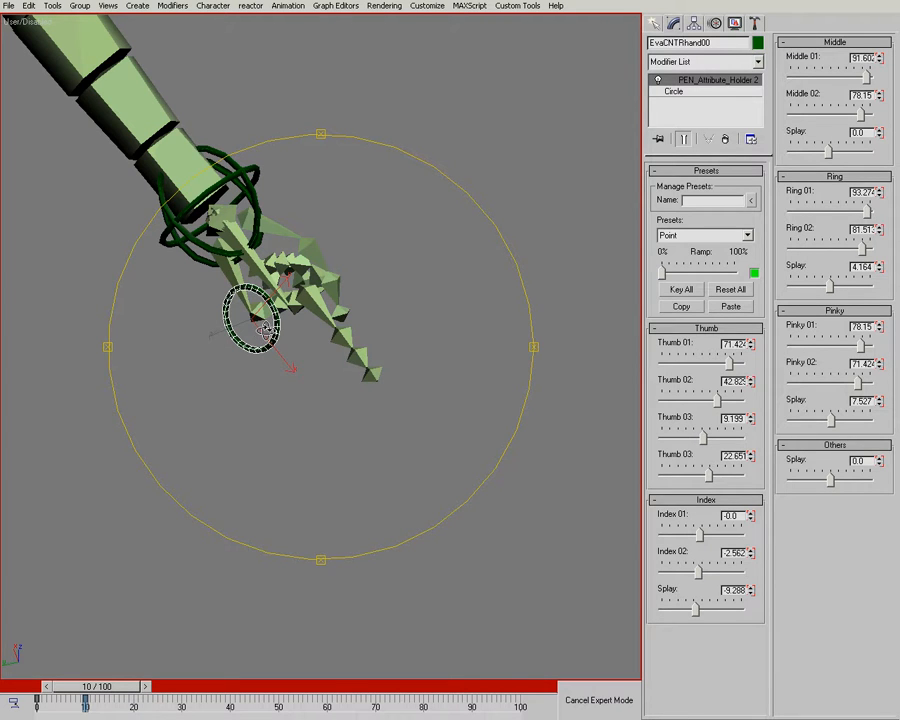
middle_drag(279, 263, 296, 330)
drag(296, 334, 320, 351)
scroll(303, 336, up, 3)
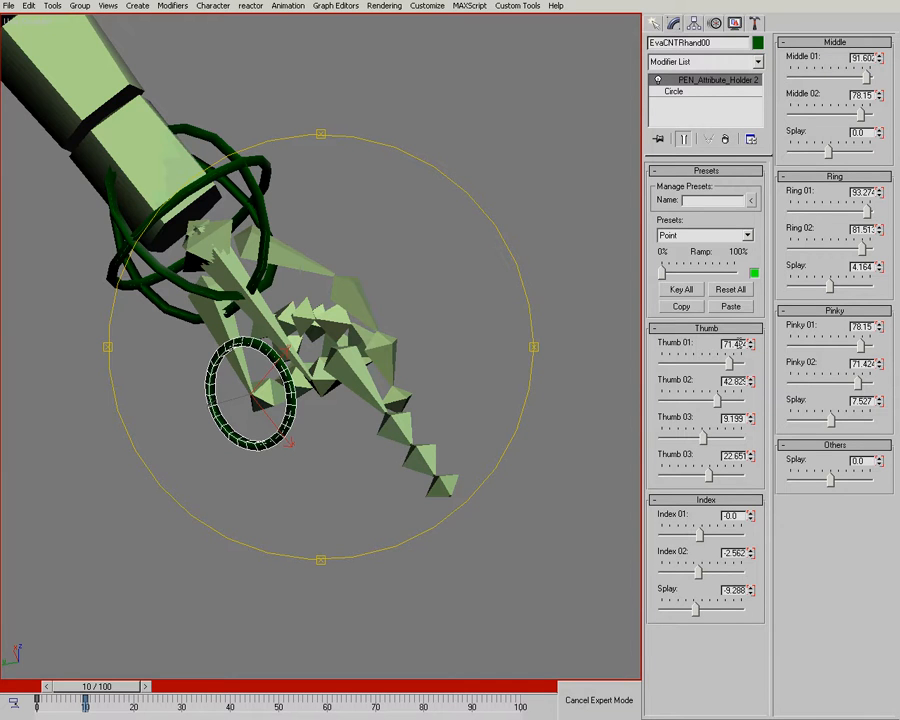
middle_drag(380, 349, 402, 321)
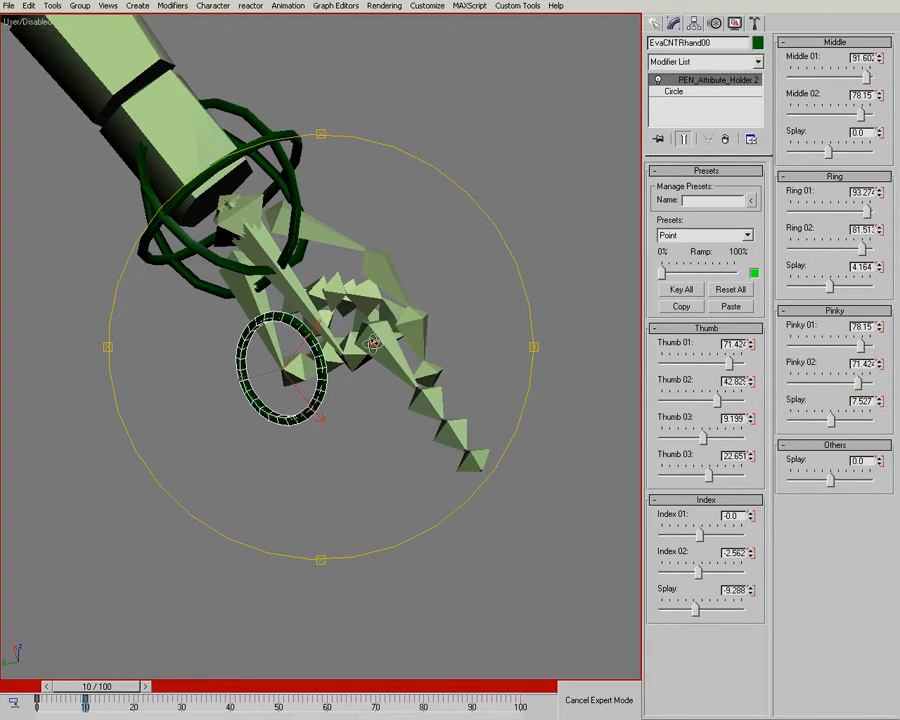
drag(373, 341, 275, 338)
middle_drag(378, 361, 275, 293)
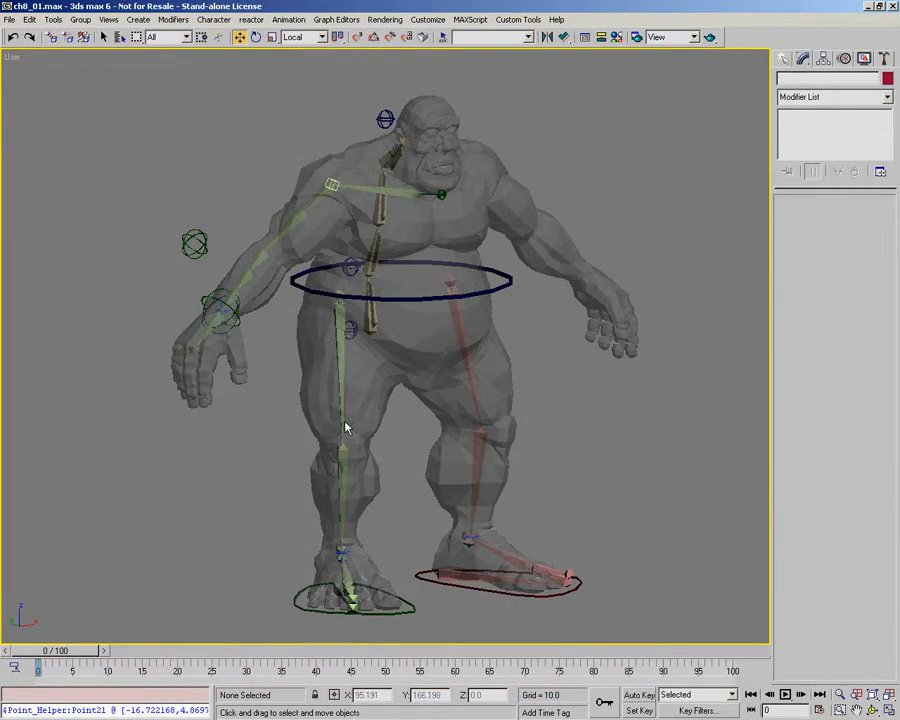
Select the sphere control at the character's right wrist and frame the hand close up in the Top view.
click(220, 314)
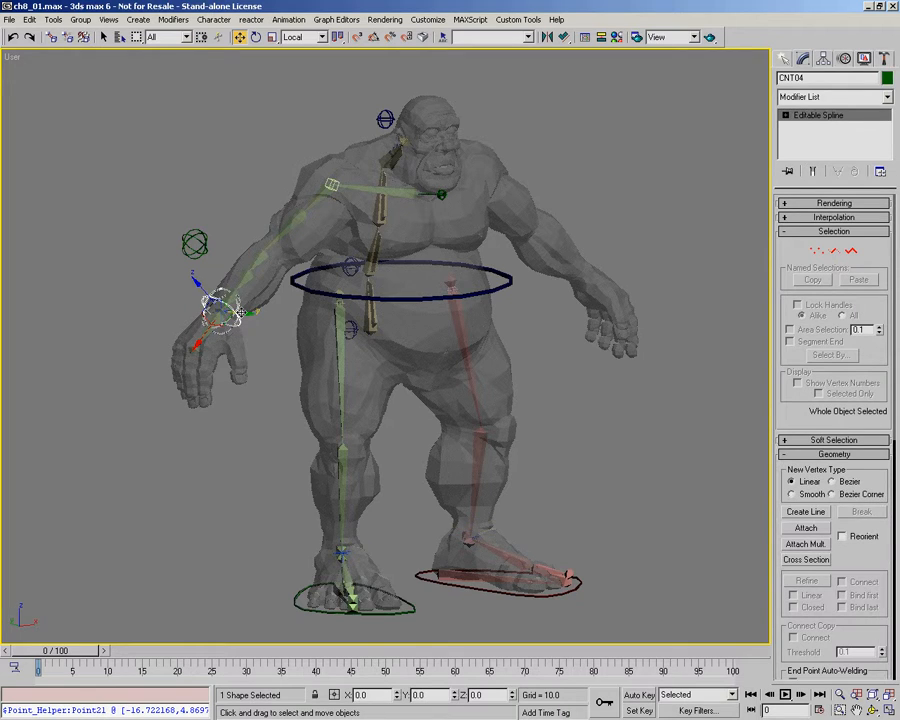
key(t)
key(z)
key(alt+z)
drag(381, 345, 372, 377)
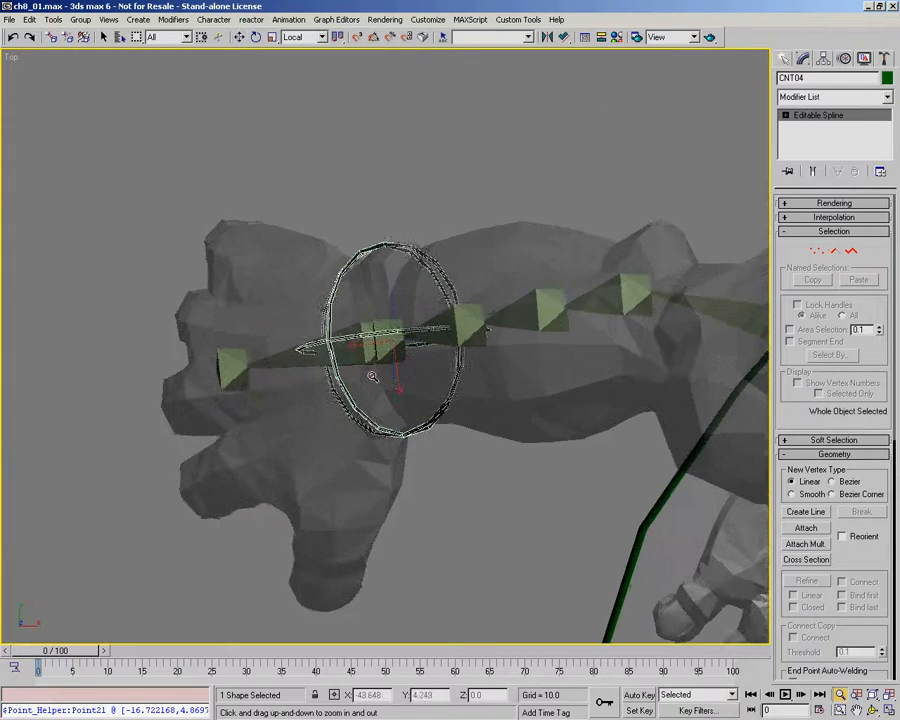
middle_drag(270, 367, 340, 314)
key(w)
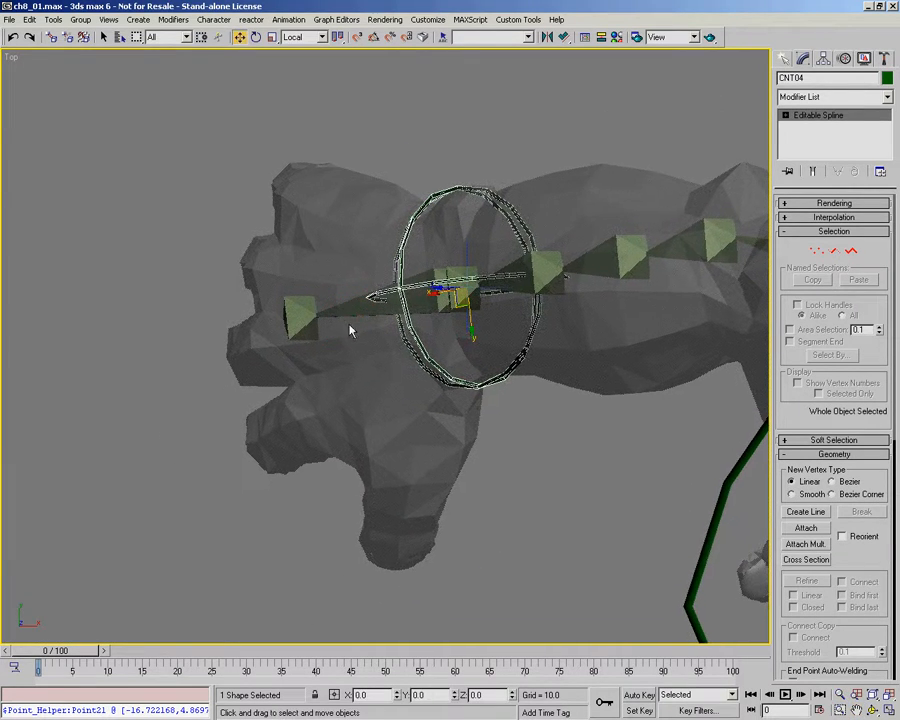
Draw a chain of three bones plus an end bone outward from the index finger's knuckle, with bone width and height 1.0.
right_click(328, 395)
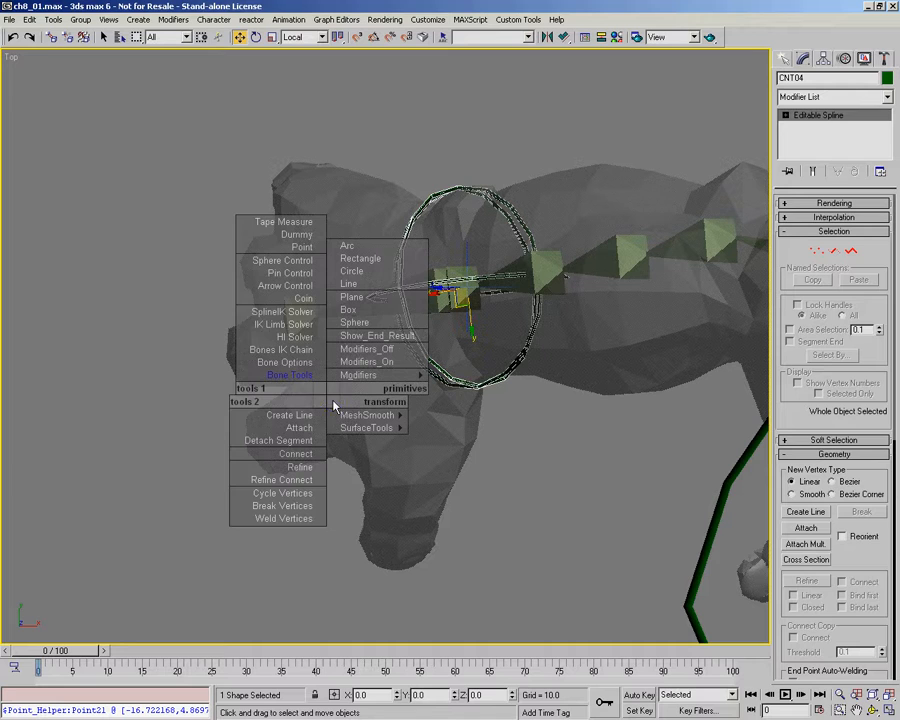
click(281, 350)
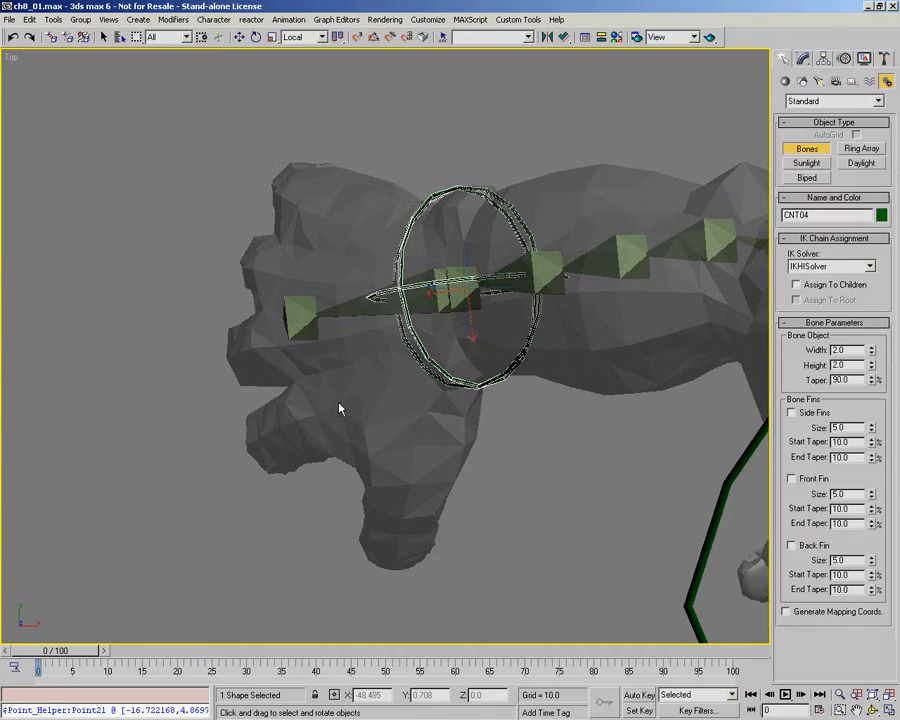
click(277, 437)
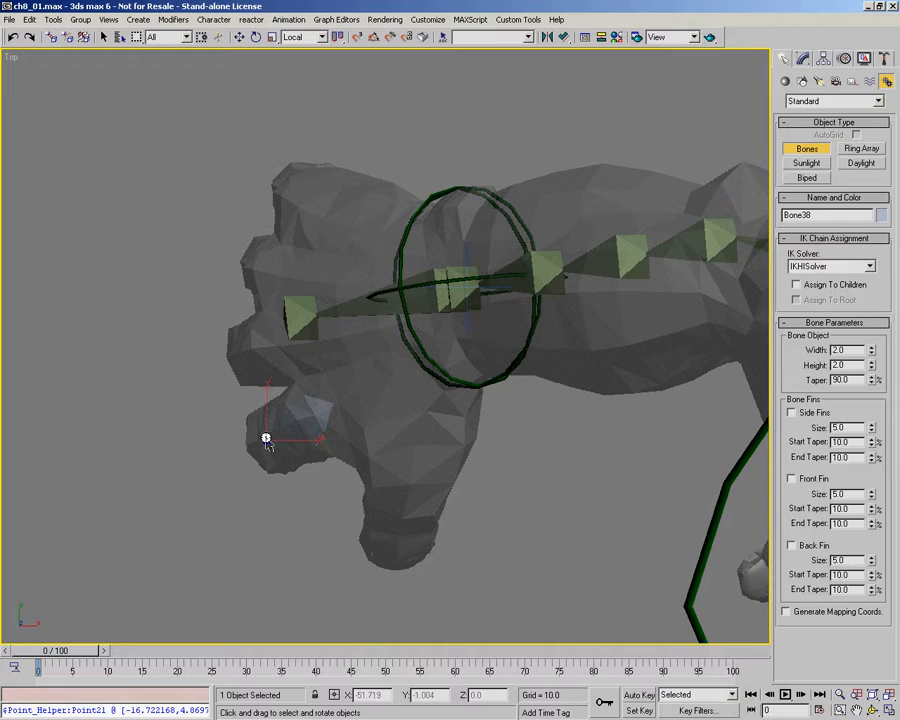
right_click(266, 440)
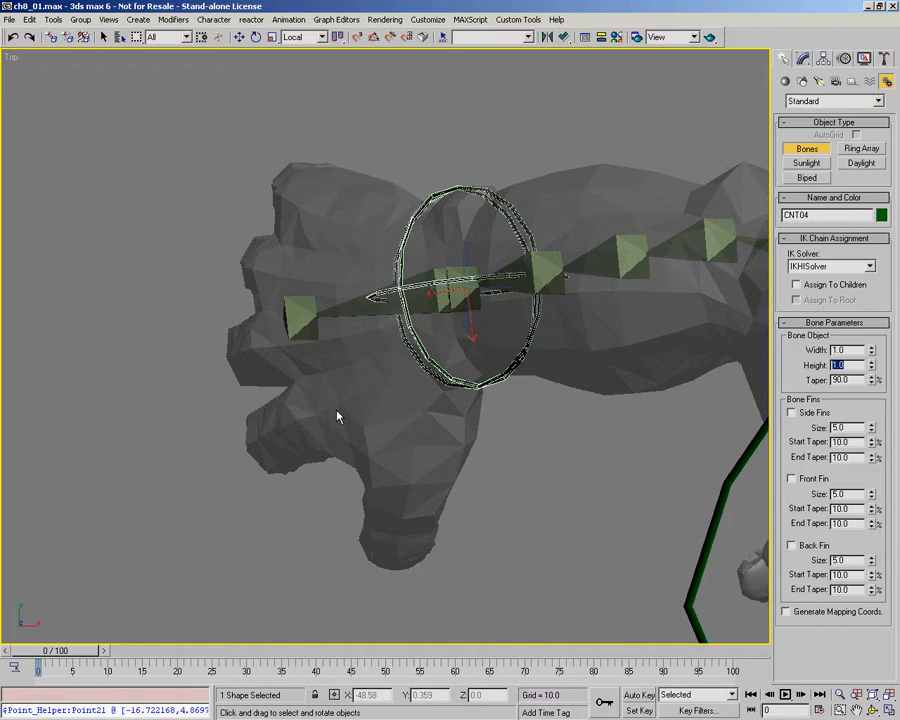
click(277, 437)
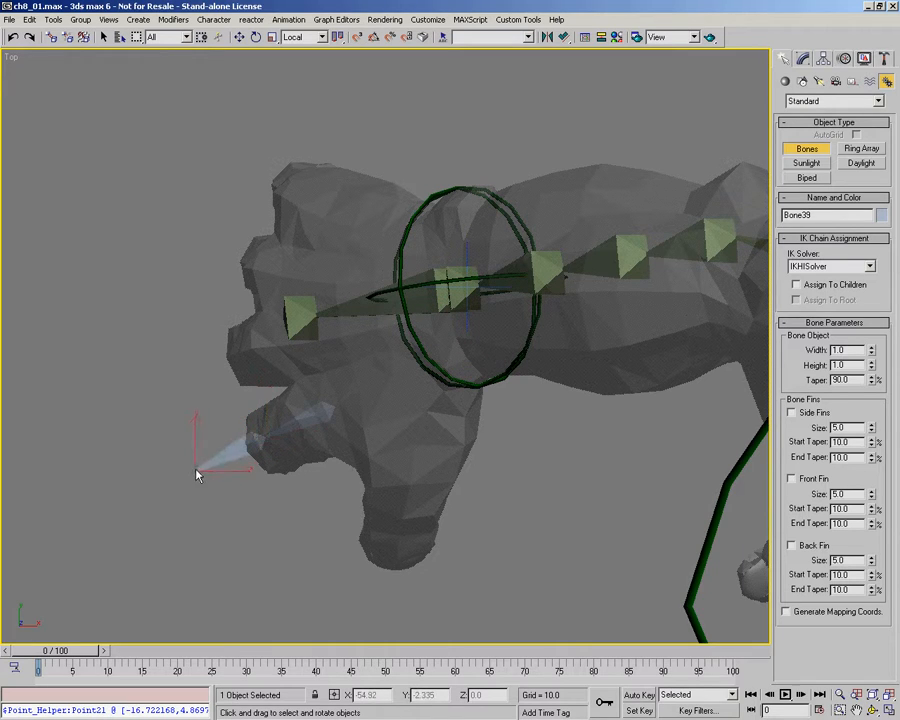
click(133, 493)
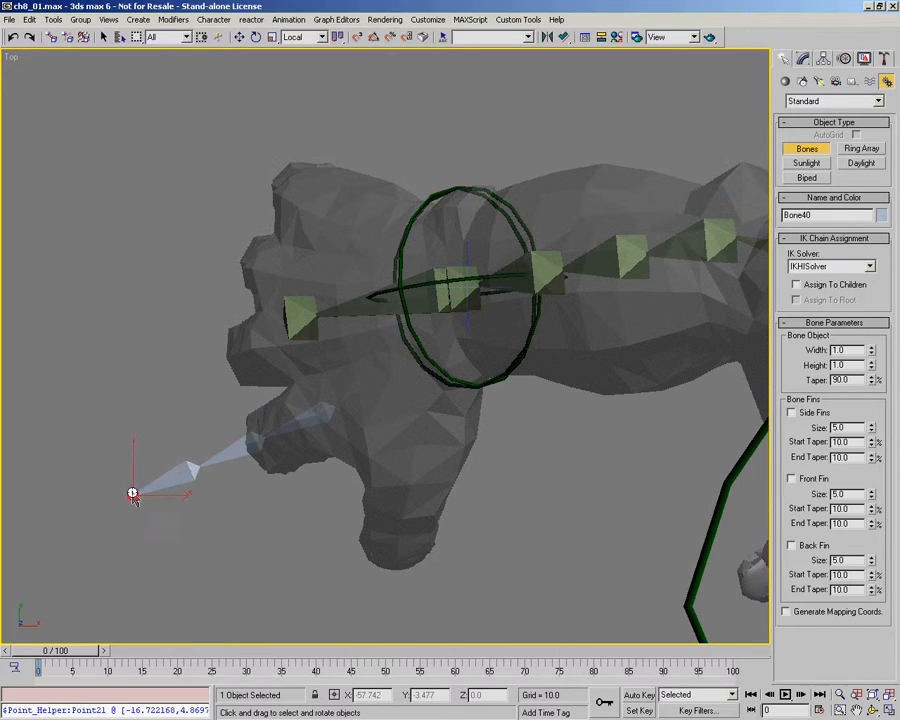
right_click(201, 519)
right_click(201, 519)
Move the chain's root bone up from the ground to the index finger's base knuckle.
click(317, 415)
alt+middle_drag(367, 426, 362, 462)
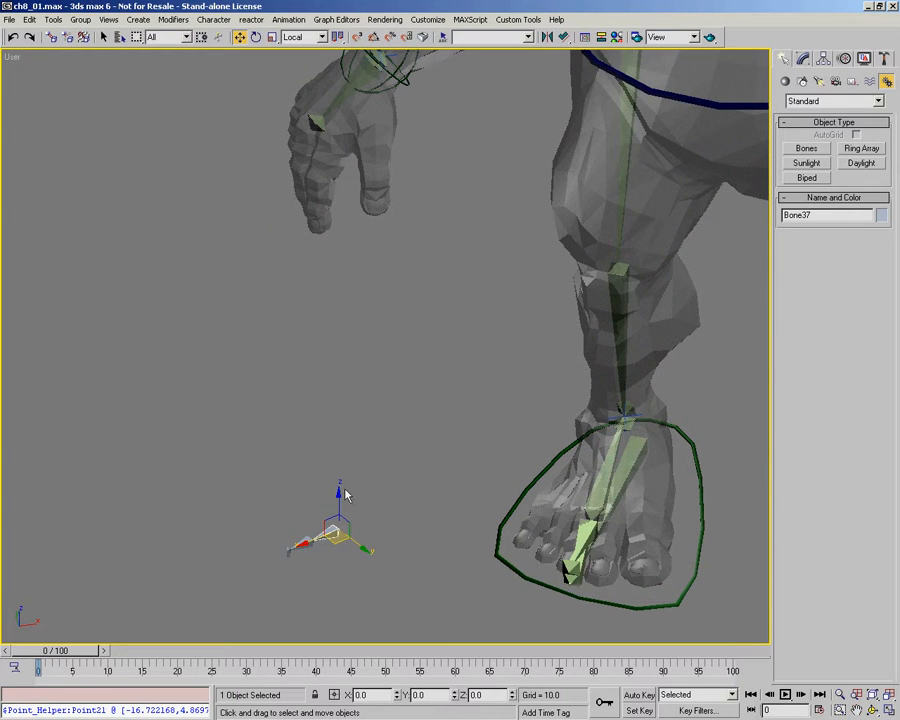
drag(340, 487, 338, 97)
ctrl+alt+middle_drag(331, 110, 305, 46)
middle_drag(368, 206, 368, 347)
alt+middle_drag(368, 347, 327, 231)
drag(331, 312, 304, 291)
alt+middle_drag(385, 349, 363, 322)
Rotate the root bone so the chain points down along the index finger.
right_click(341, 355)
click(371, 392)
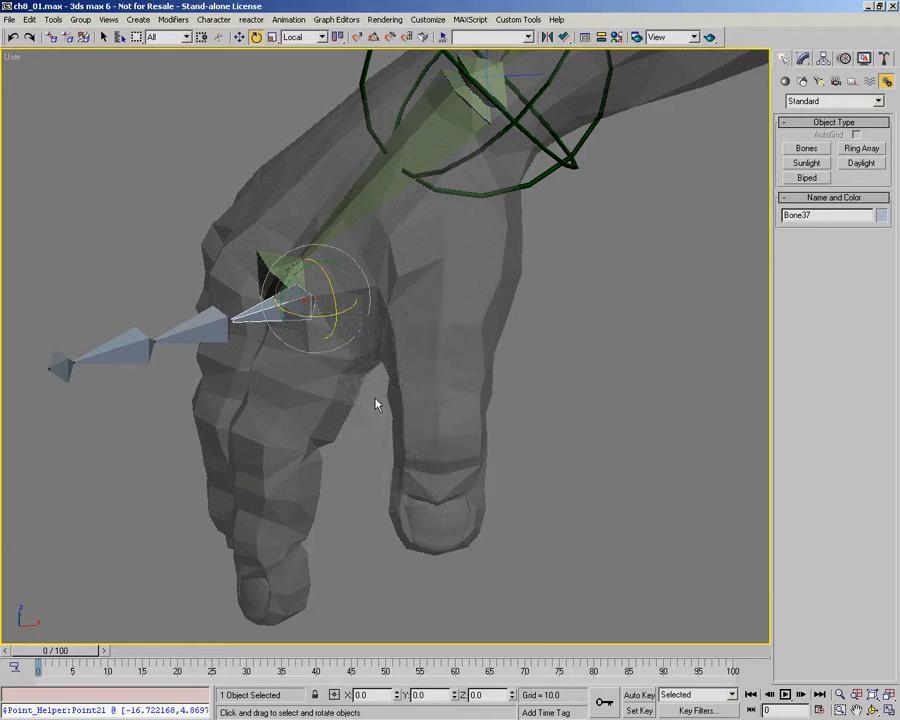
alt+right_click(407, 404)
click(433, 488)
alt+middle_drag(430, 470, 300, 297)
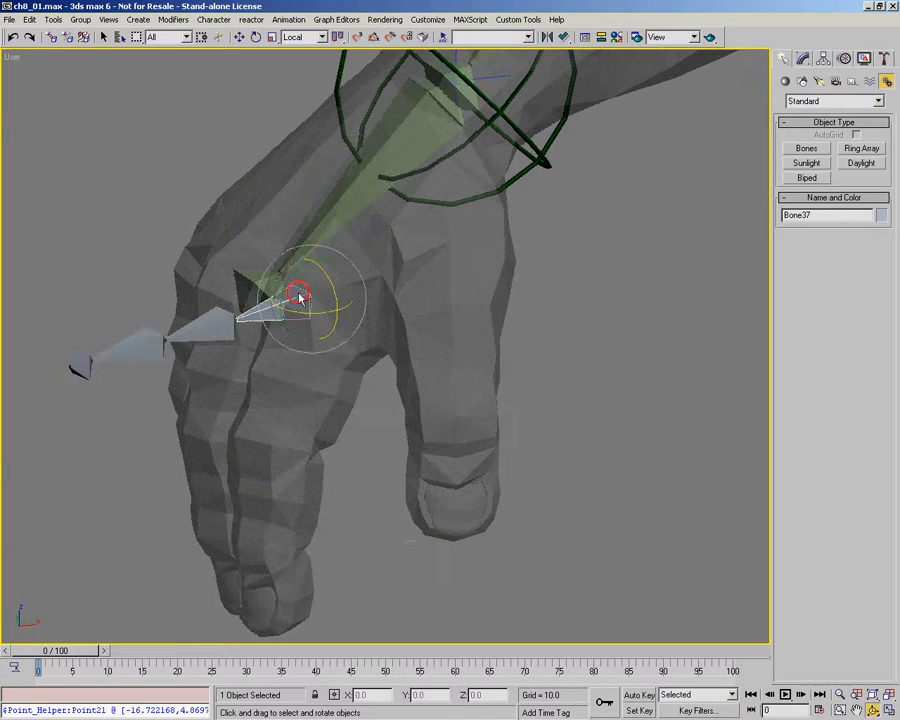
drag(291, 271, 278, 372)
middle_drag(345, 432, 380, 385)
Open Bone Tools and, using Bone Edit Mode, move the chain's end bone to the tip of the index finger.
ctrl+right_click(140, 404)
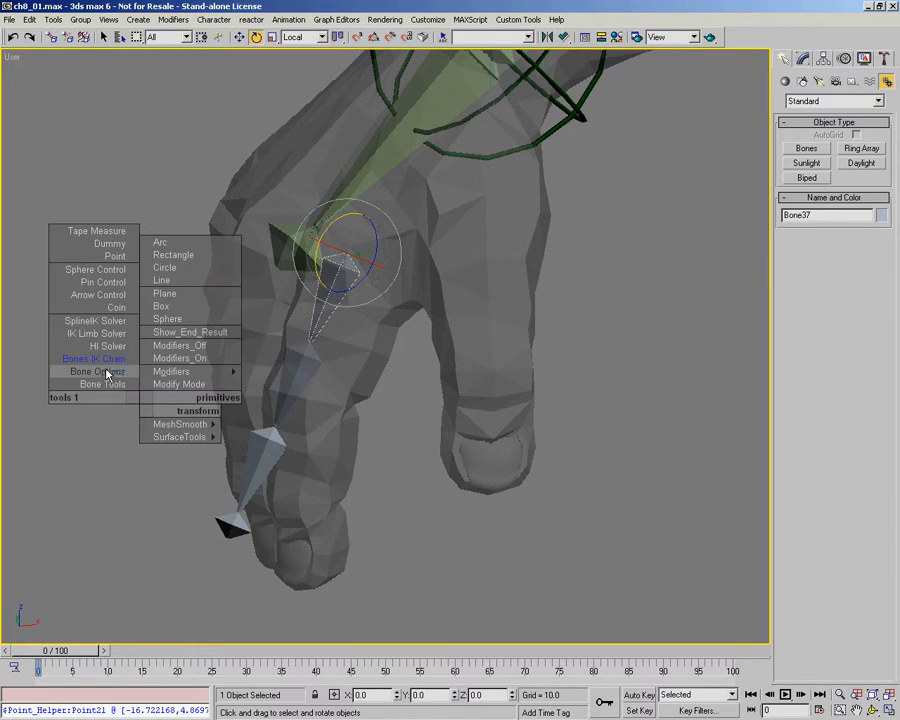
click(108, 385)
click(127, 153)
alt+middle_drag(255, 336, 320, 446)
click(336, 455)
right_click(348, 455)
key(w)
drag(310, 447, 402, 527)
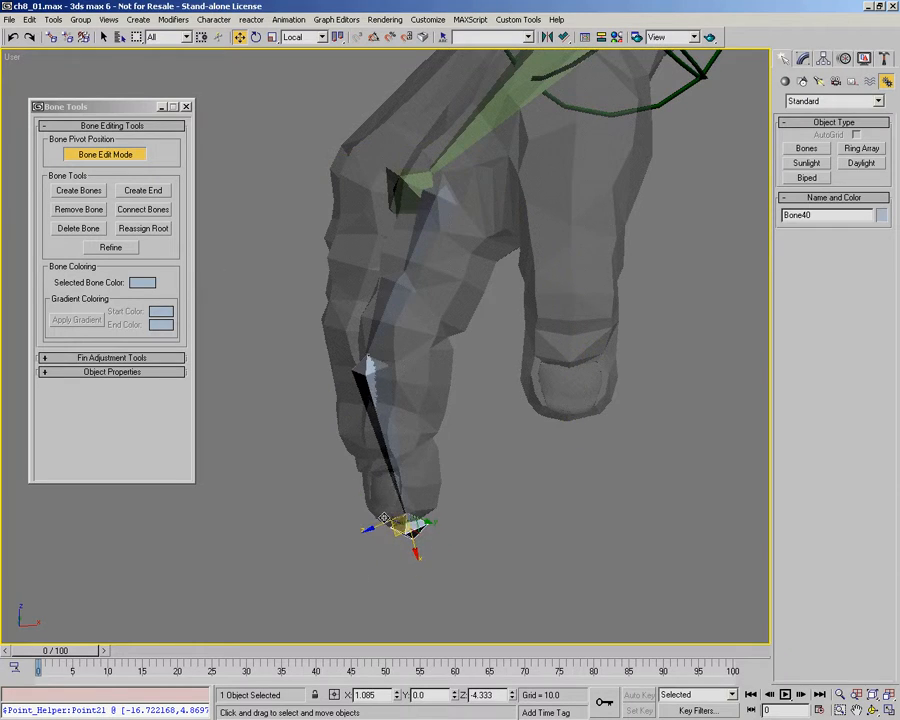
alt+middle_drag(412, 410, 460, 367)
click(128, 156)
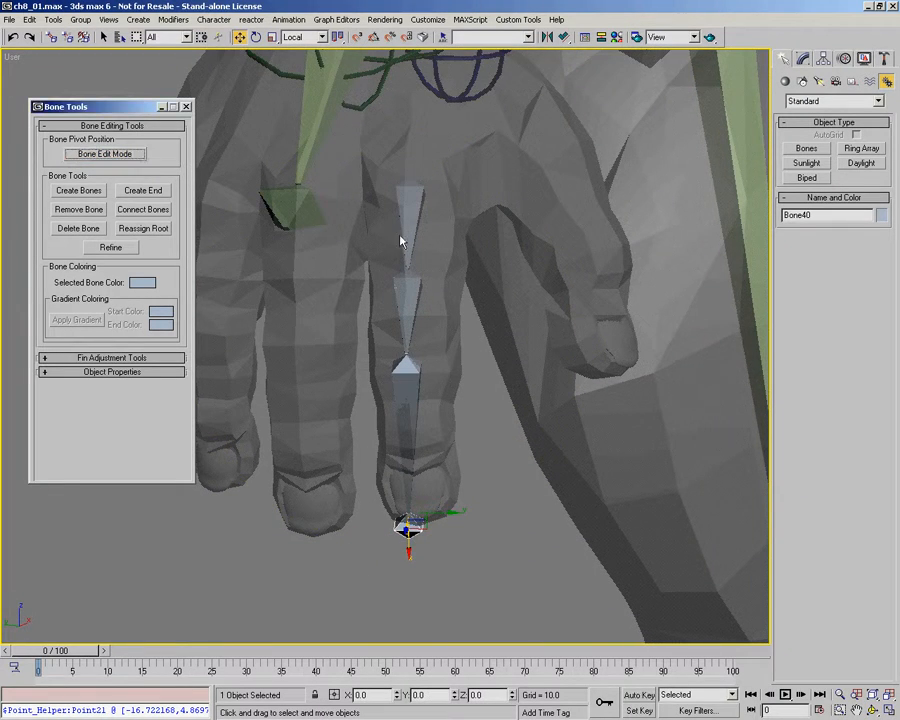
Rotate the root bone about 2 degrees around its local Z axis to line the chain up with the index finger.
click(402, 236)
right_click(438, 254)
click(452, 277)
drag(428, 215, 427, 207)
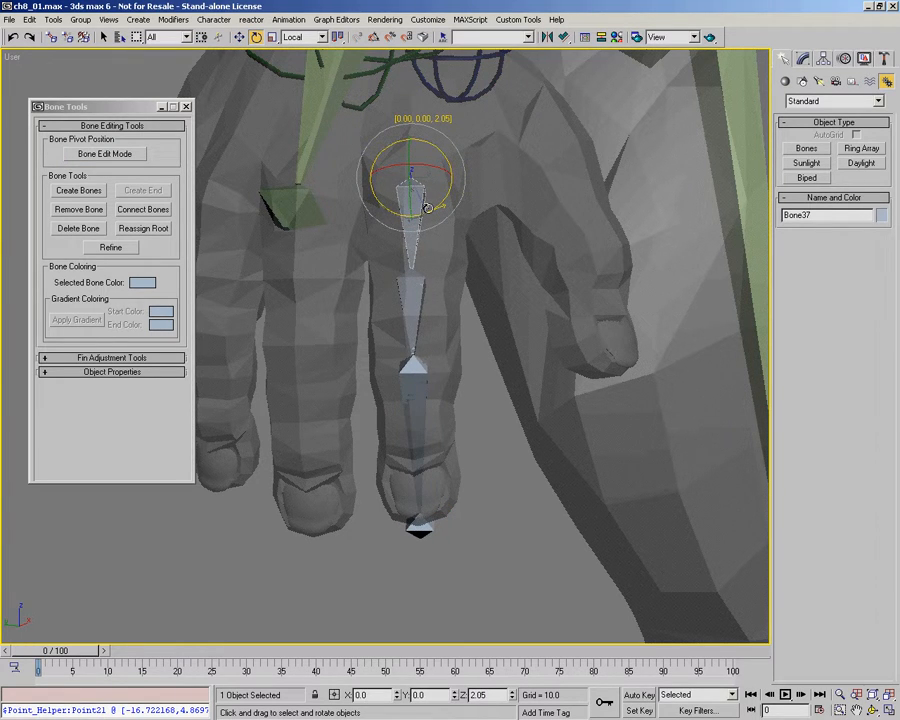
mouse_move(427, 207)
alt+middle_down()
mouse_move(424, 297)
mouse_move(426, 239)
mouse_move(437, 218)
alt+middle_up()
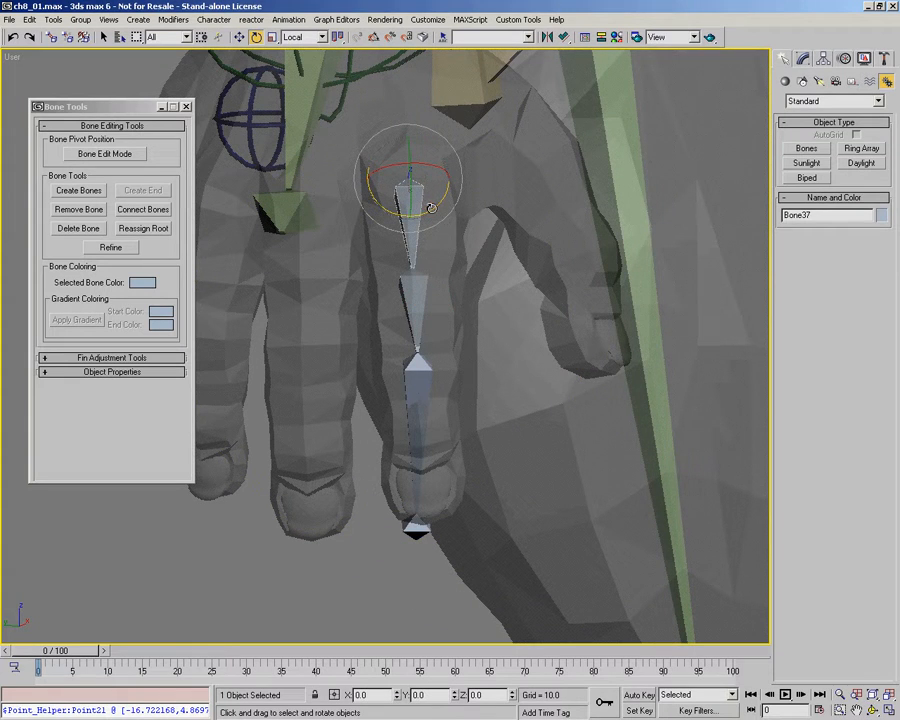
alt+middle_drag(430, 208, 455, 349)
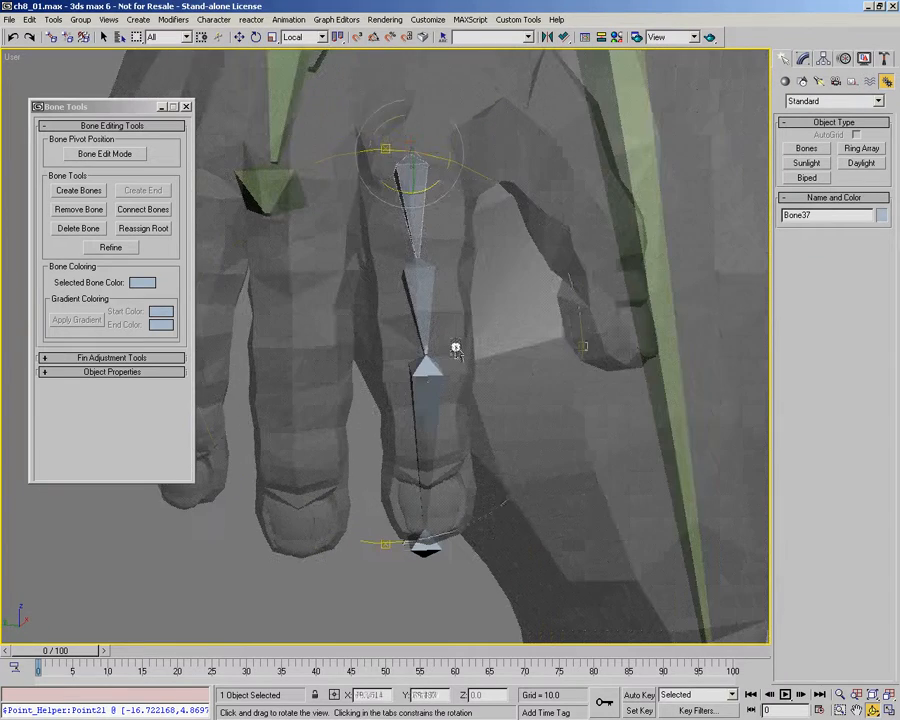
In Bone Edit Mode, move the third bone's joint down to the index finger's last knuckle.
click(426, 374)
click(129, 156)
right_click(345, 337)
click(372, 356)
mouse_move(453, 356)
mouse_down()
mouse_move(462, 356)
mouse_move(443, 360)
mouse_up()
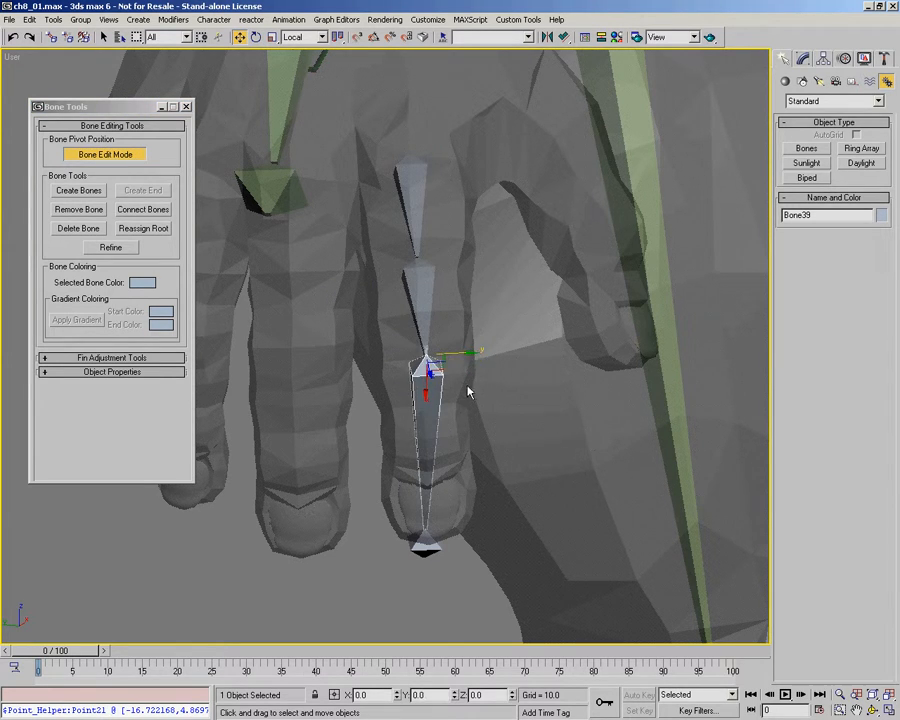
alt+middle_drag(468, 390, 472, 366)
alt+middle_drag(411, 294, 421, 366)
drag(393, 386, 418, 452)
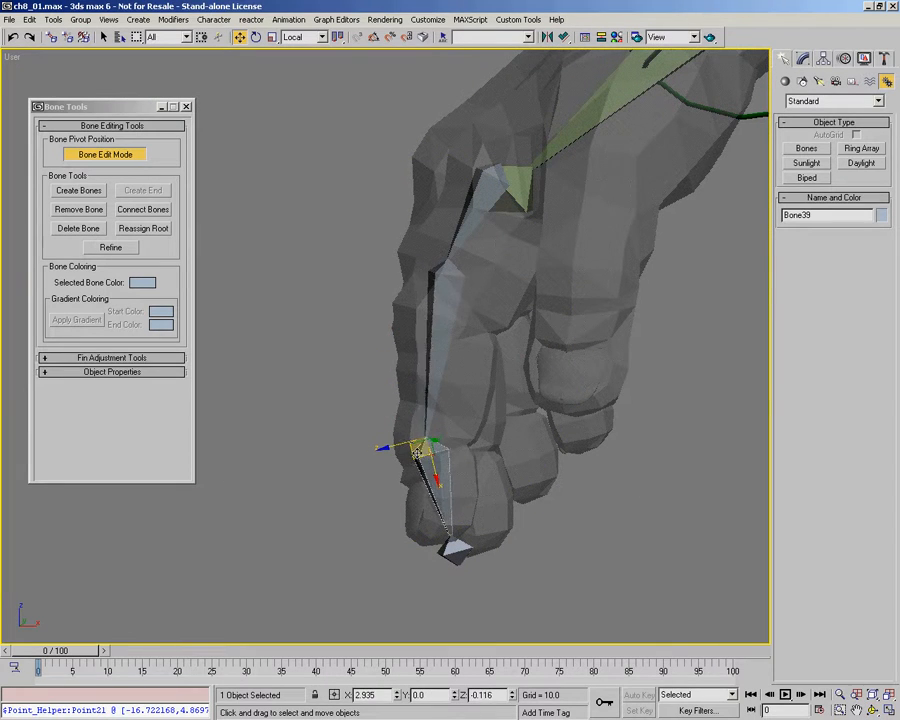
Move the second bone's joint down to the index finger's middle knuckle and nudge the root joint into place.
click(440, 552)
alt+middle_drag(436, 500, 380, 355)
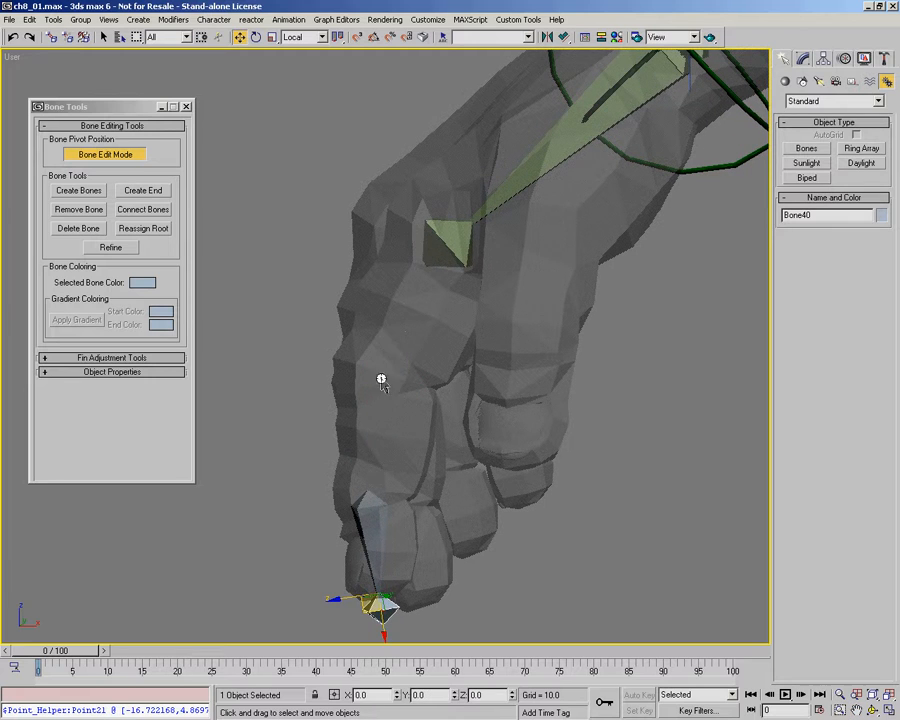
click(385, 338)
drag(365, 327, 364, 380)
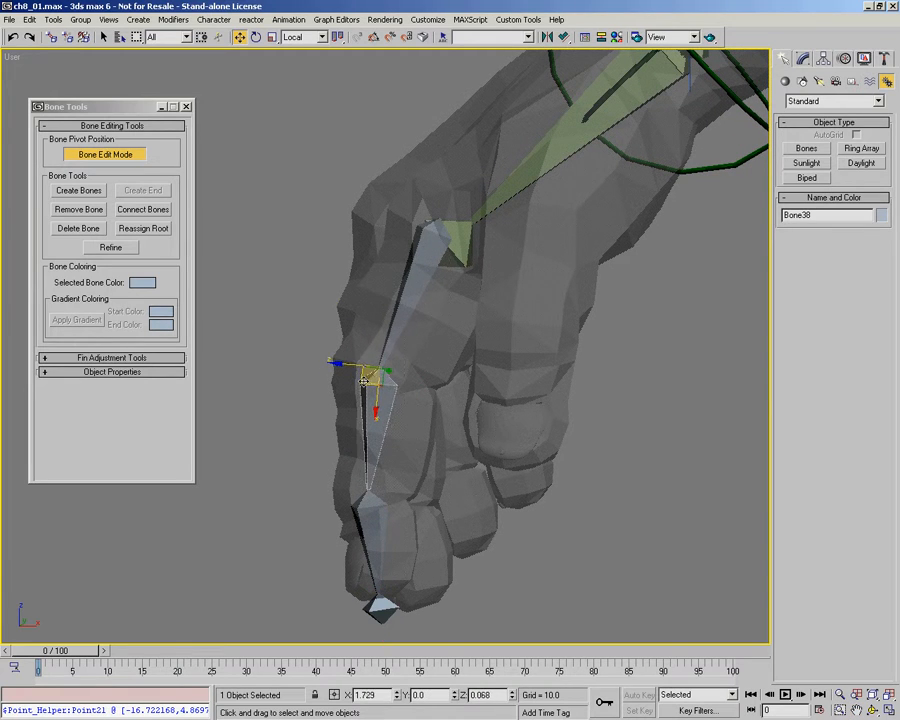
click(411, 272)
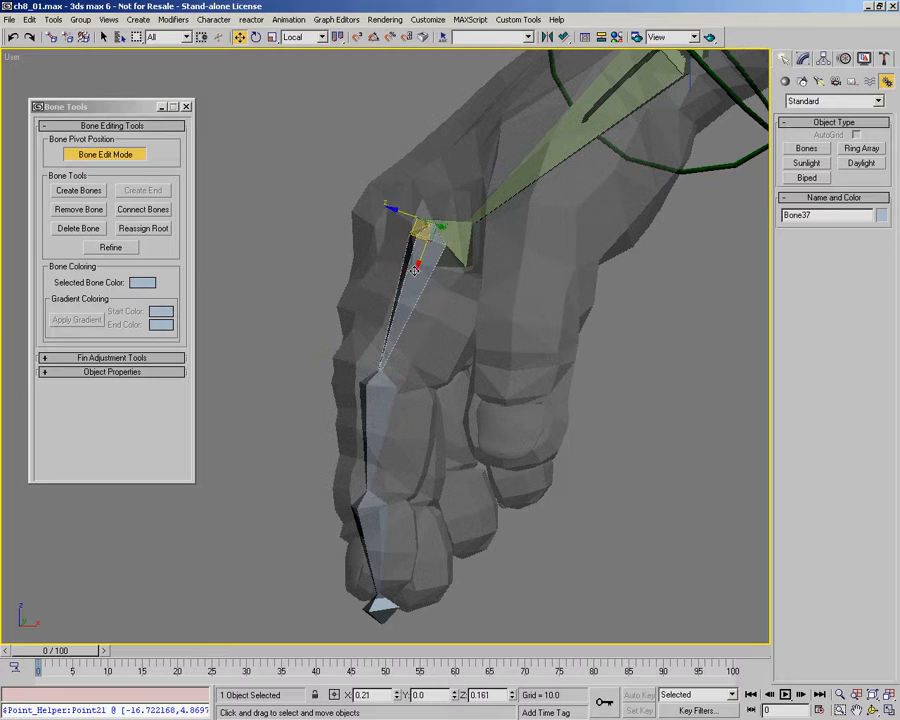
mouse_move(415, 272)
alt+middle_down()
mouse_move(496, 342)
mouse_move(424, 328)
mouse_move(414, 268)
alt+middle_up()
alt+middle_drag(382, 374, 424, 332)
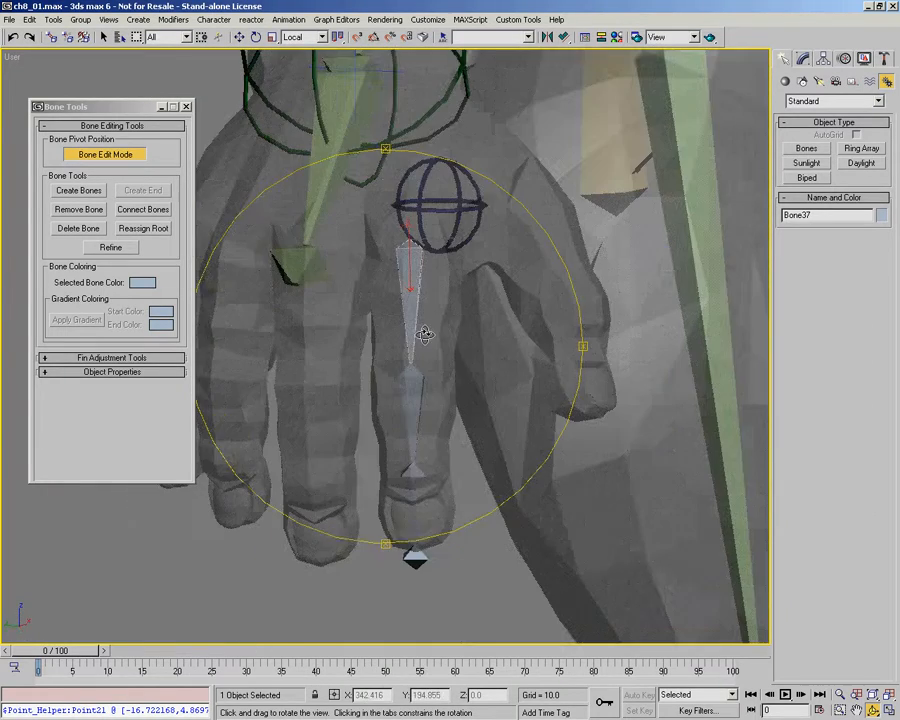
Select all four index finger bones and, with Bone Edit Mode off, clone them across to the middle finger.
click(131, 157)
click(106, 153)
click(321, 301)
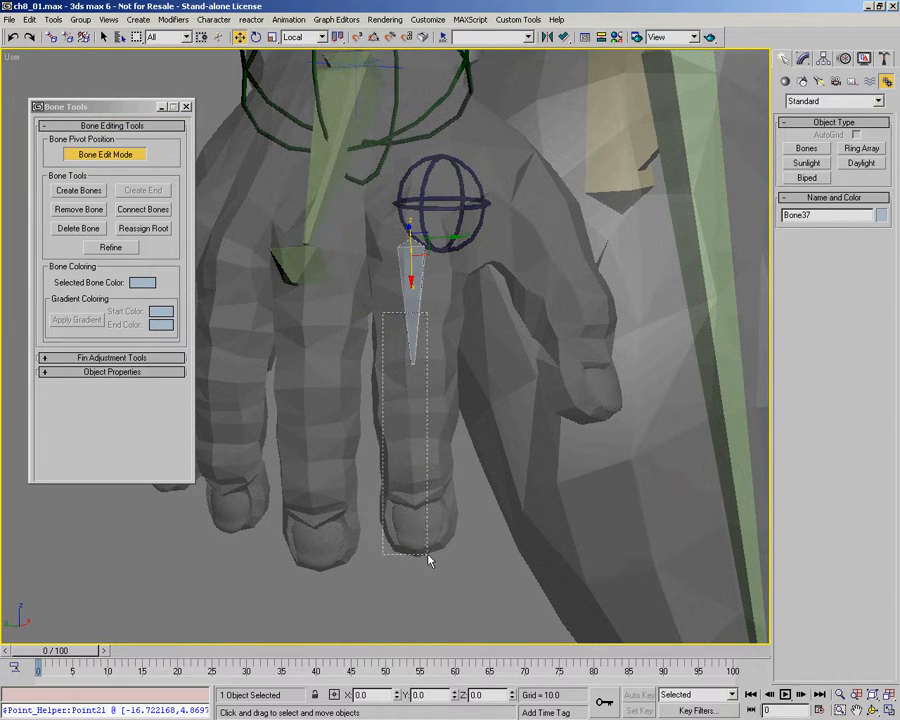
drag(428, 556, 428, 556)
drag(446, 240, 577, 283)
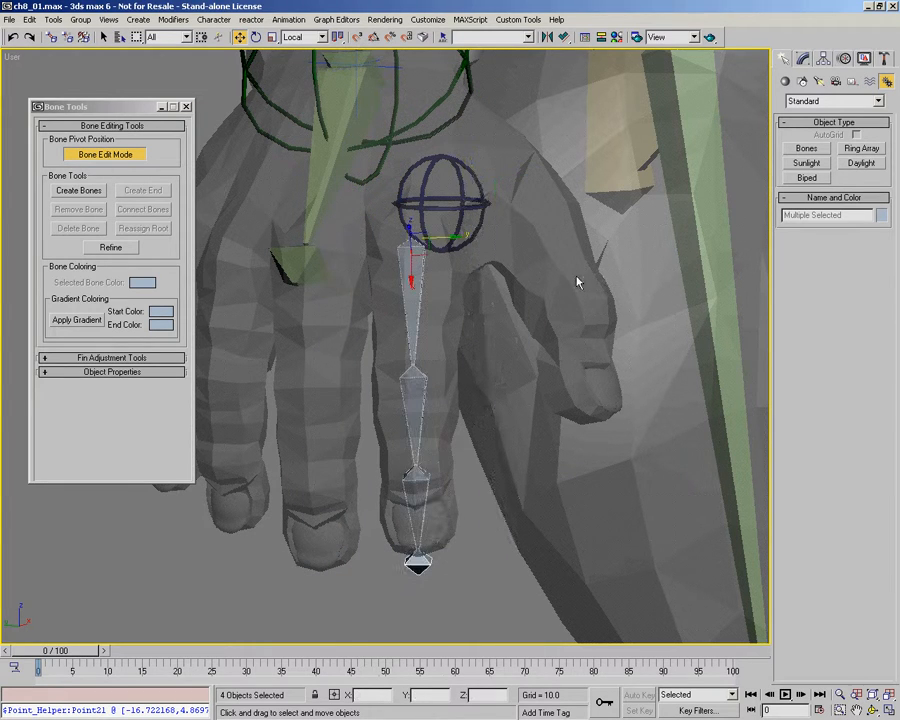
click(126, 156)
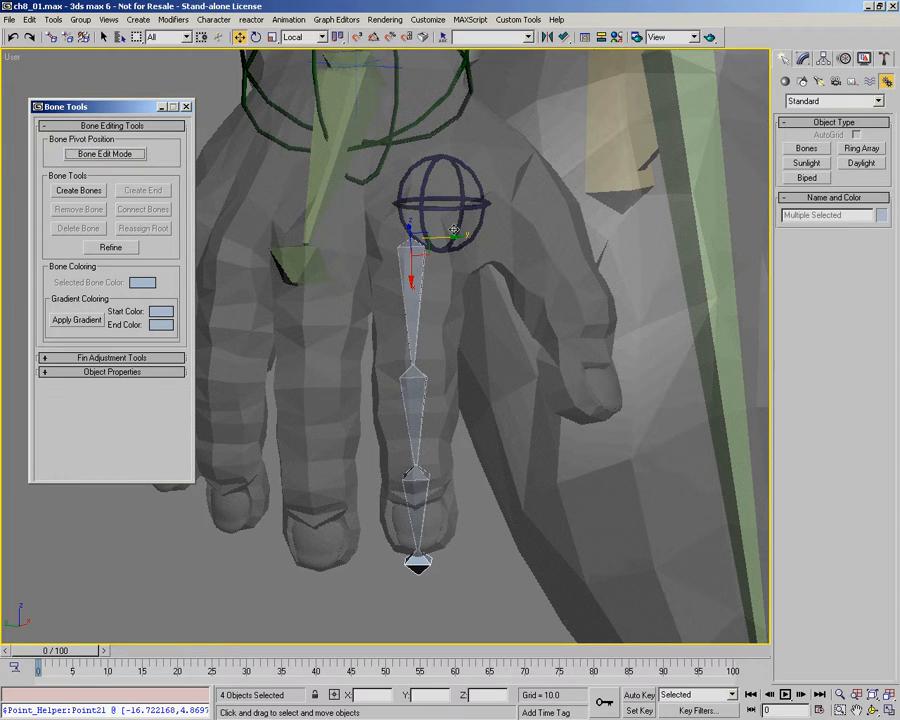
shift+drag(444, 238, 344, 240)
click(332, 300)
Position the cloned bone chain at the middle finger's base knuckle.
key(ctrl+r)
mouse_move(387, 340)
mouse_down()
mouse_move(352, 364)
mouse_move(347, 292)
mouse_up()
key(w)
drag(327, 234, 400, 288)
key(ctrl+r)
middle_drag(343, 297, 443, 263)
Rotate the cloned chain to follow the direction of the middle finger.
right_click(422, 269)
right_click(419, 270)
click(442, 302)
drag(418, 240, 406, 260)
key(ctrl+r)
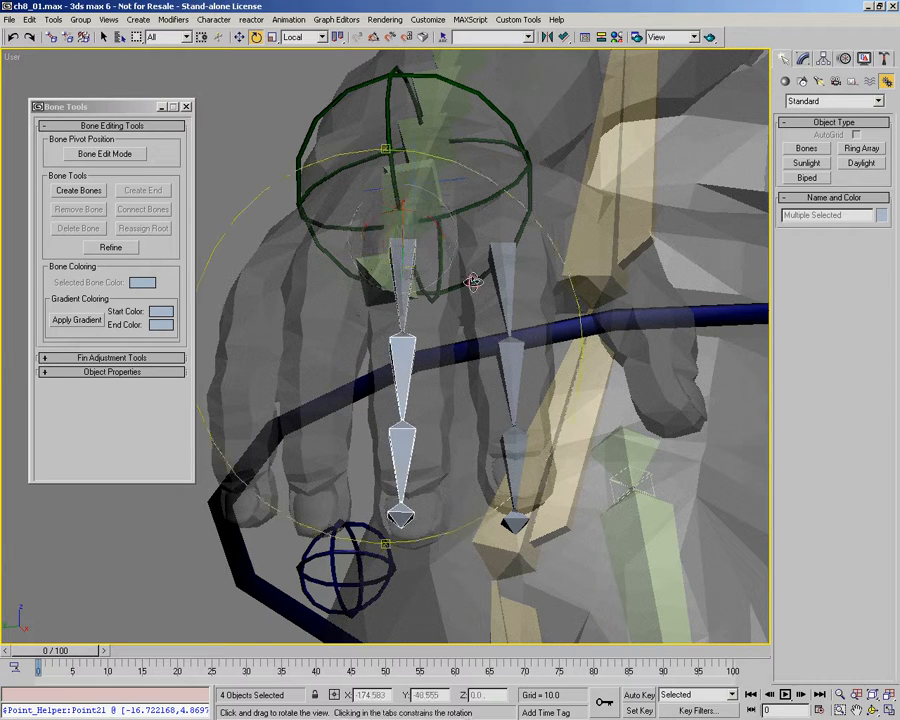
drag(473, 282, 467, 242)
right_click(460, 240)
Fine-tune the cloned chain's rotation around its local X axis by about 5 degrees and again by about 2.5 degrees.
drag(418, 222, 414, 221)
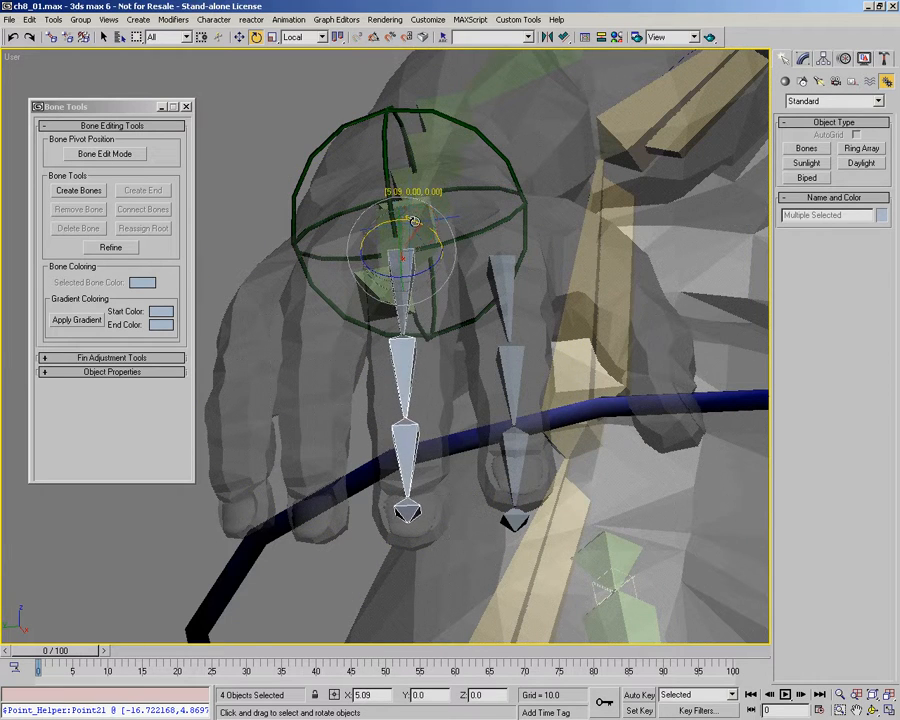
key(ctrl+r)
drag(454, 271, 455, 222)
right_click(453, 231)
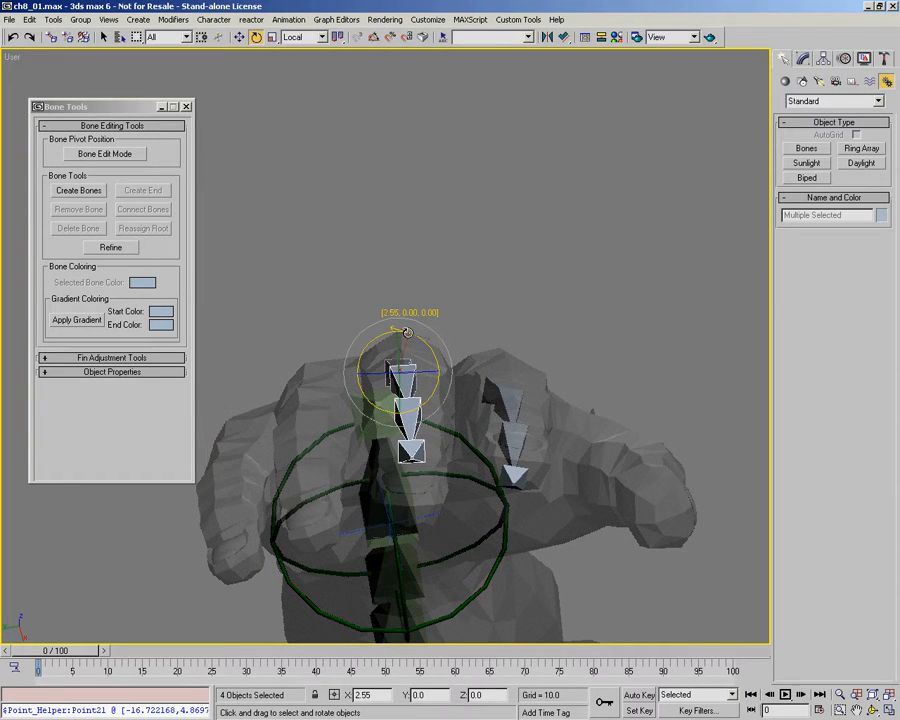
drag(407, 371, 408, 371)
key(ctrl+r)
drag(482, 378, 480, 476)
right_click(398, 384)
Shift the cloned chain slightly along its local Y axis to centre it inside the middle finger.
right_click(411, 341)
click(434, 359)
key(ctrl+r)
mouse_move(474, 374)
mouse_down()
mouse_move(438, 360)
mouse_move(482, 369)
mouse_up()
right_click(462, 343)
right_click(443, 319)
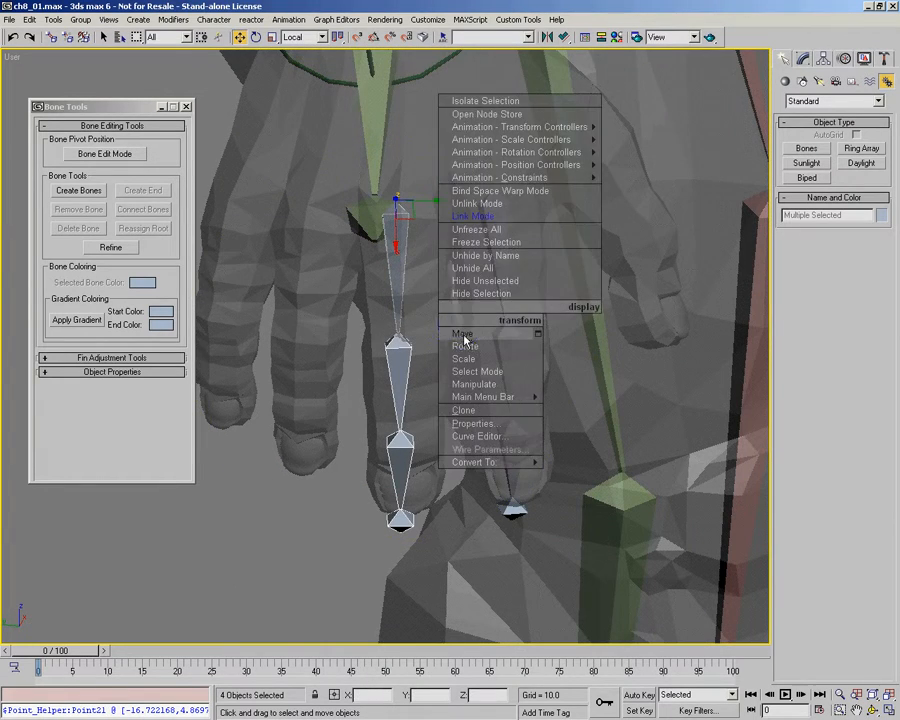
click(464, 336)
drag(426, 200, 434, 200)
Turn on Bone Edit Mode and move the start joint of the middle finger's second bone into the finger's middle knuckle.
key(ctrl+r)
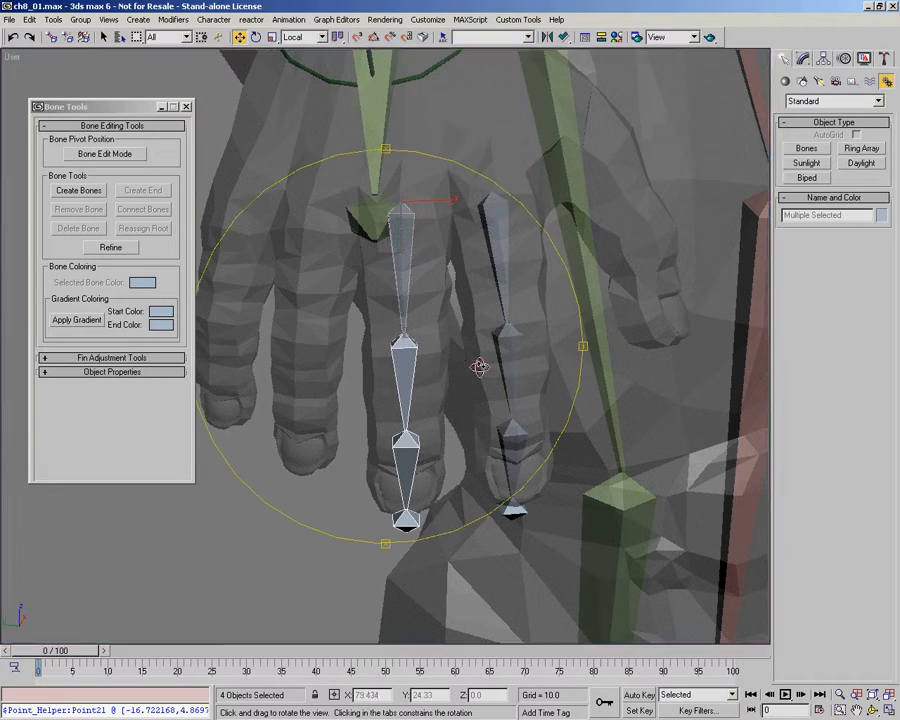
drag(478, 367, 428, 361)
right_click(401, 371)
click(400, 371)
key(ctrl+r)
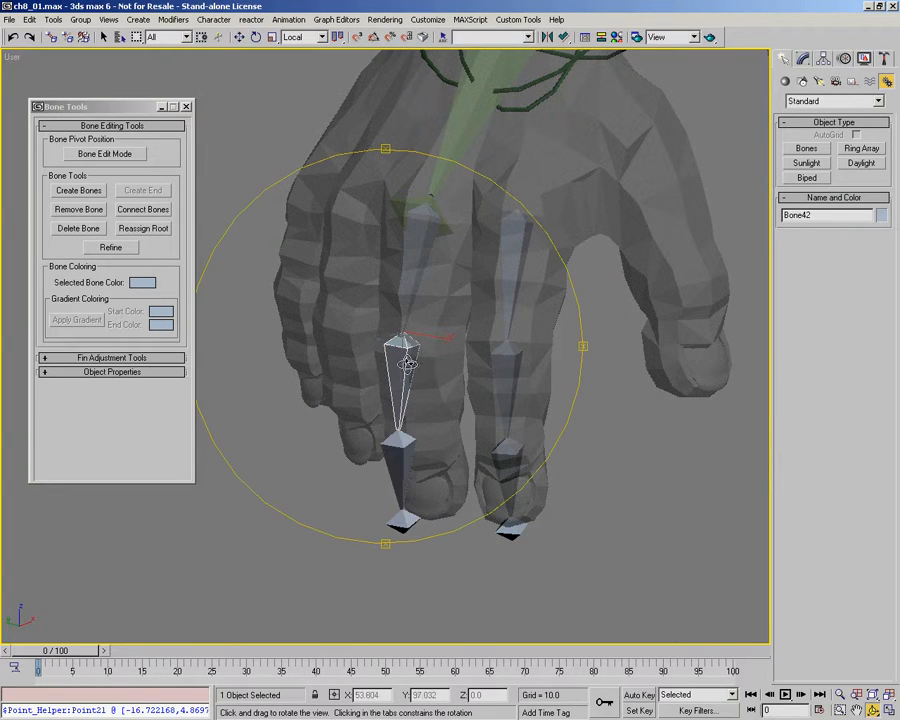
click(118, 163)
mouse_move(400, 341)
mouse_down()
mouse_move(354, 333)
mouse_move(356, 306)
mouse_move(395, 362)
mouse_move(407, 361)
mouse_up()
right_click(401, 346)
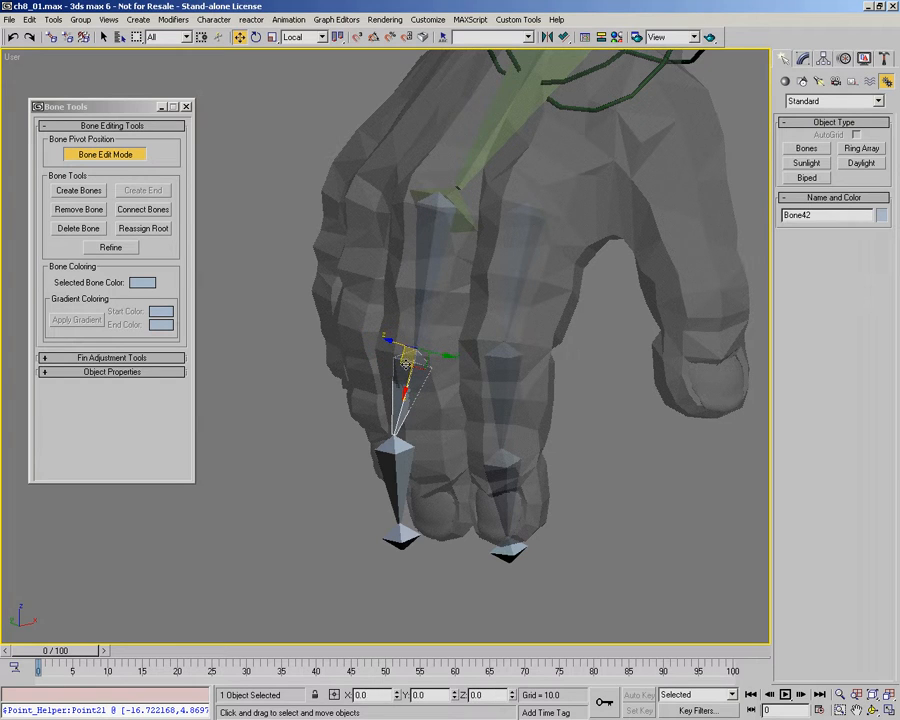
alt+middle_drag(406, 425, 420, 432)
Fit the middle finger's last joint and end bone inside the fingertip, and leave Bone Edit Mode.
drag(398, 473, 440, 483)
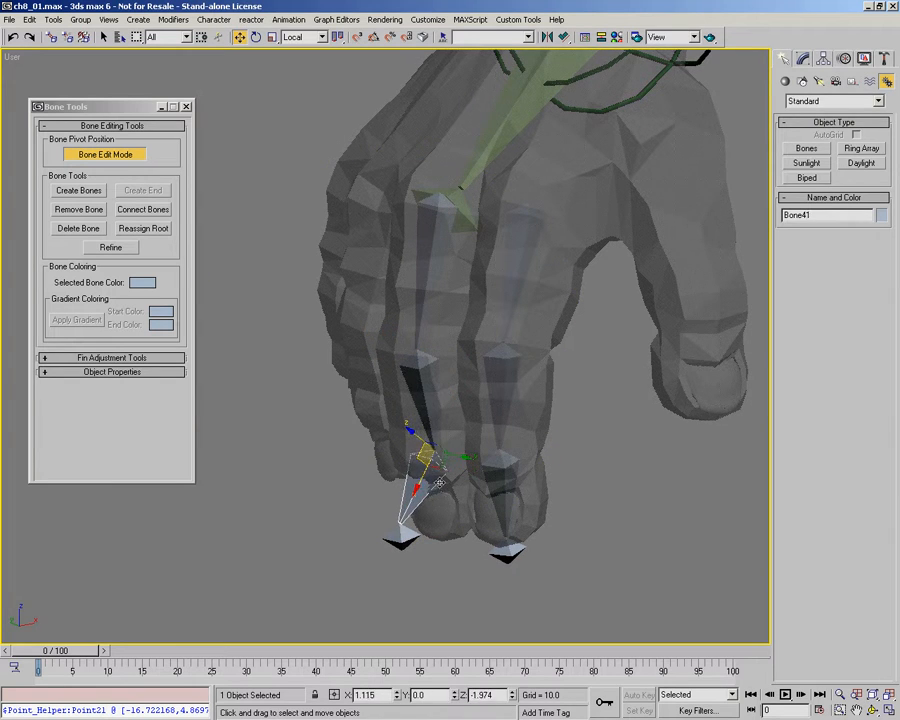
drag(408, 536, 467, 544)
alt+middle_drag(484, 444, 491, 503)
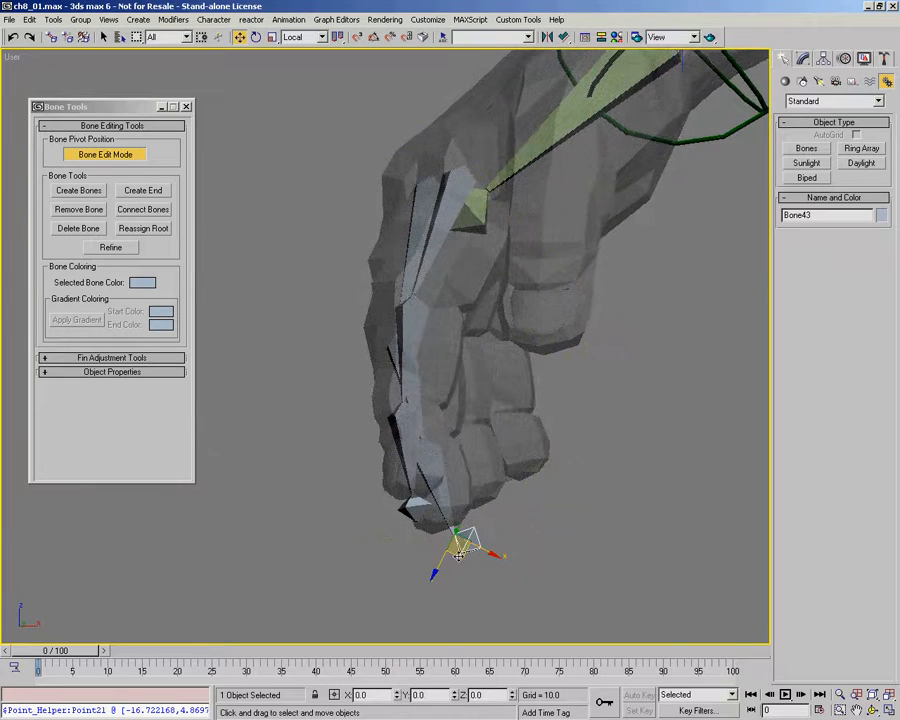
drag(457, 552, 458, 553)
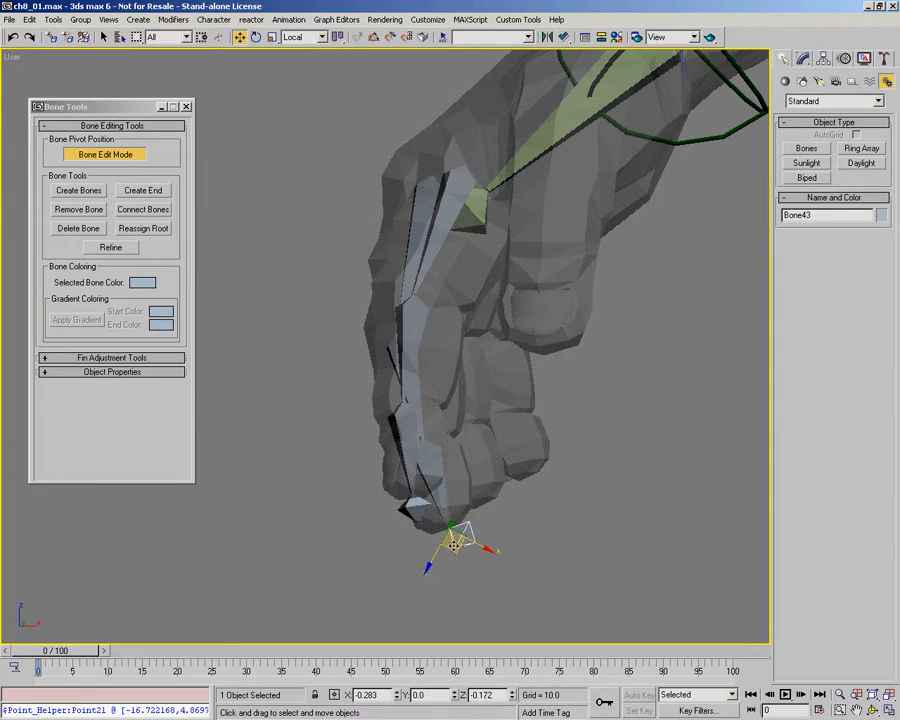
alt+middle_drag(453, 549, 524, 394)
click(105, 154)
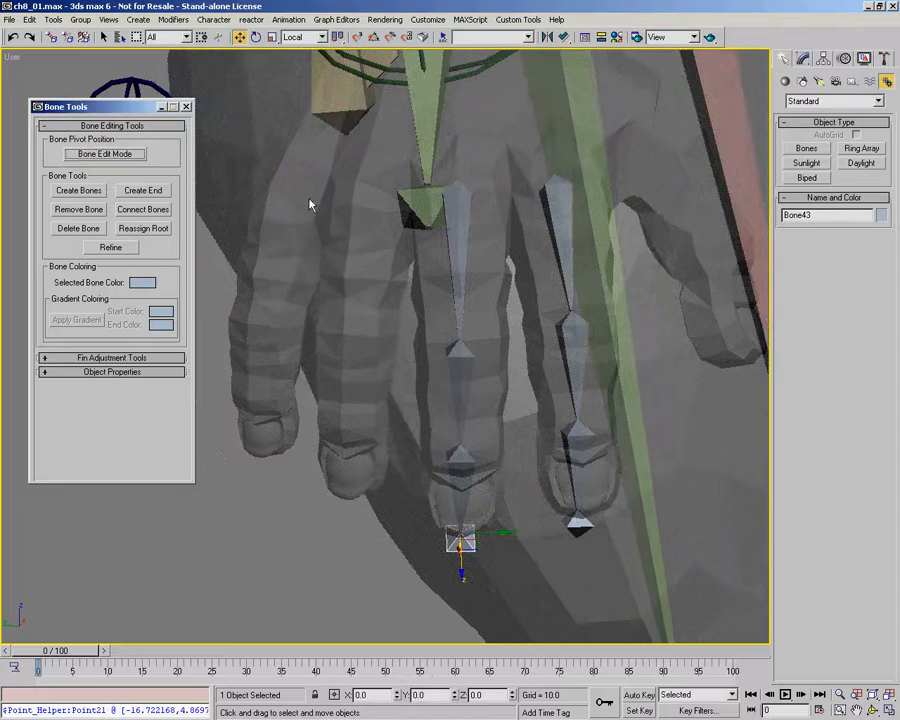
Nudge the middle finger's bone chain slightly along its local Y axis from its root bone.
click(454, 207)
drag(492, 177, 494, 177)
alt+middle_drag(428, 362, 591, 586)
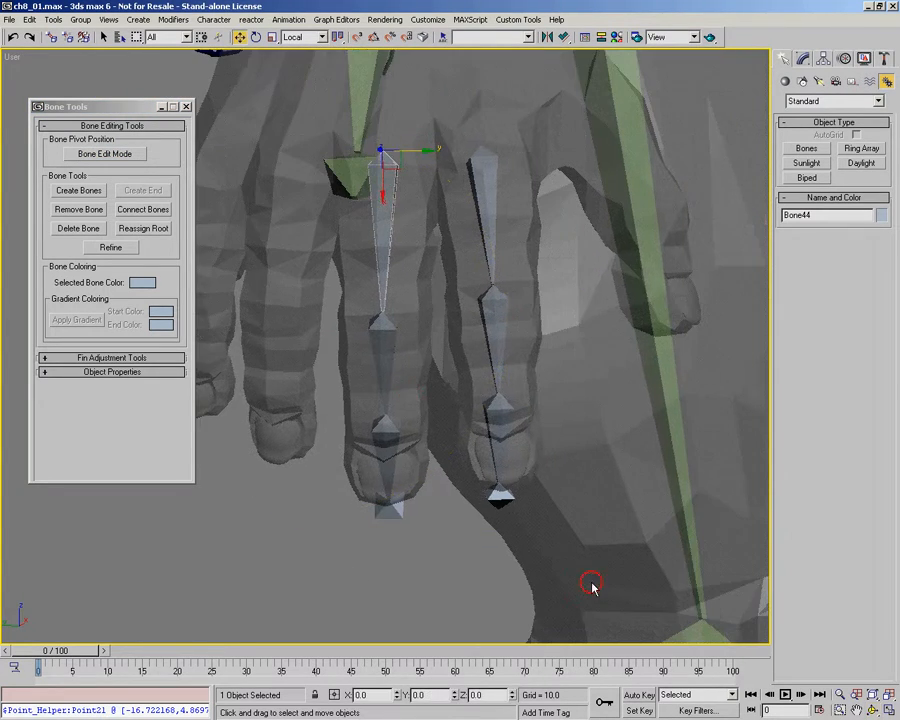
Delete the end bones of the index and middle finger chains and create new end bones on their last bones.
ctrl+click(395, 513)
key(Delete)
click(497, 440)
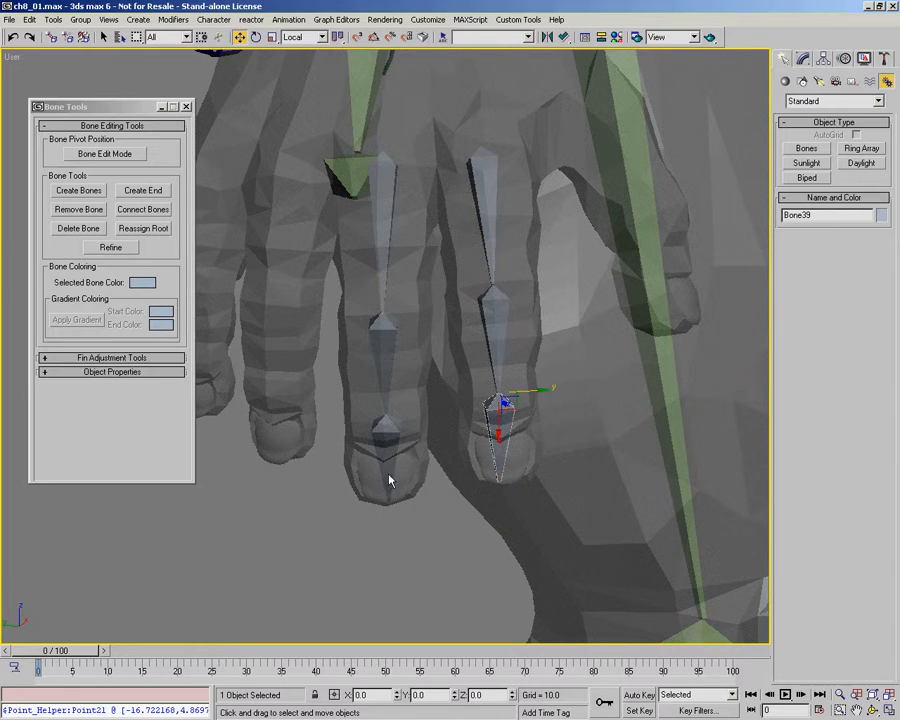
click(143, 190)
click(395, 467)
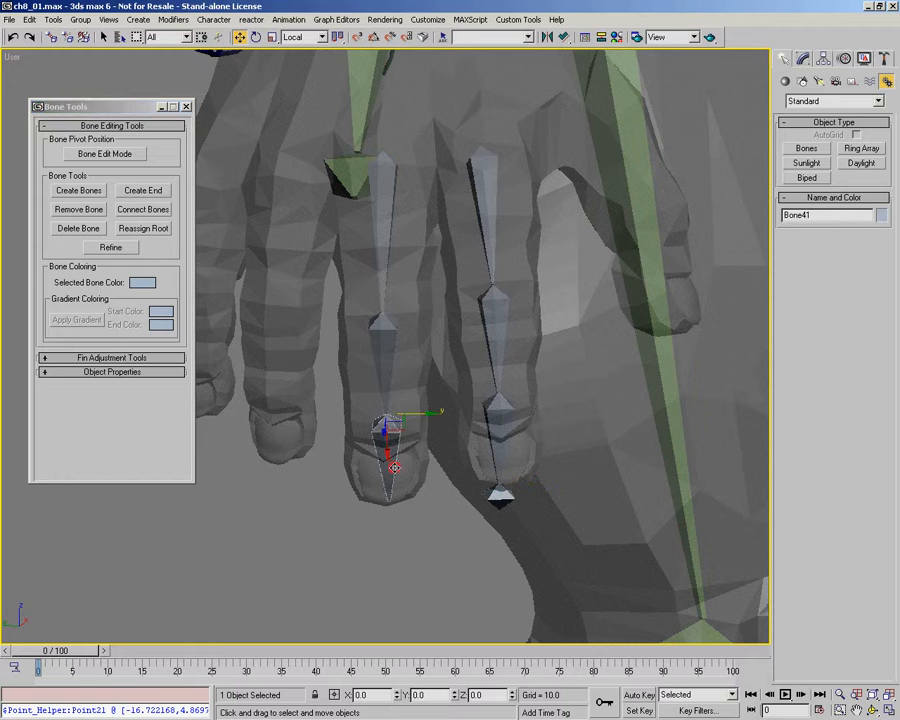
click(142, 191)
Clone the whole middle finger chain across to the ring finger, about -3.6 units along its local Y axis.
alt+middle_drag(432, 426, 408, 368)
middle_drag(358, 318, 426, 333)
click(434, 250)
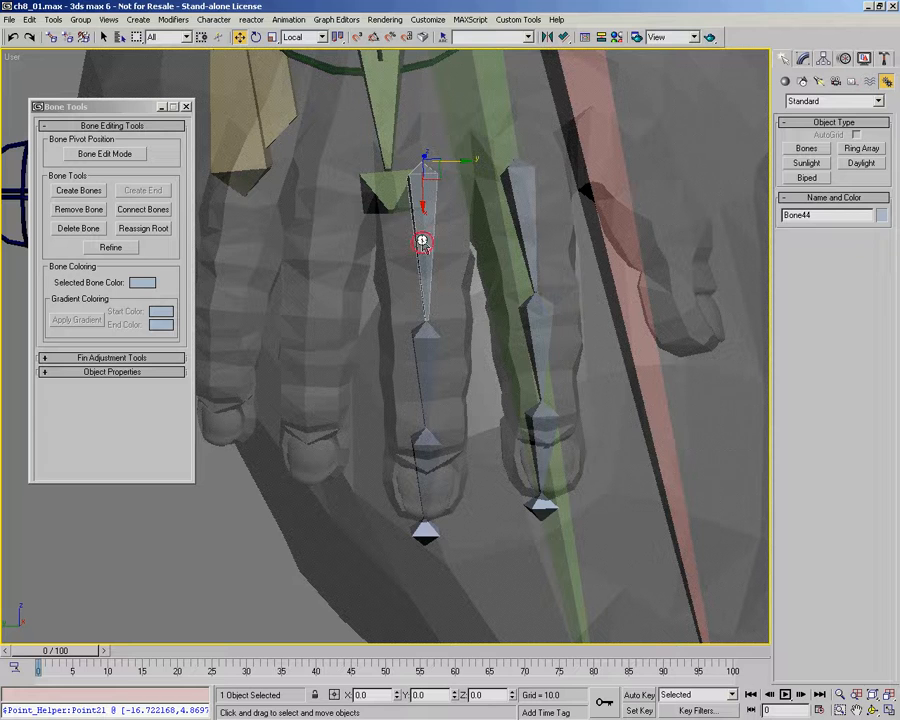
double_click(422, 241)
drag(452, 166, 354, 158)
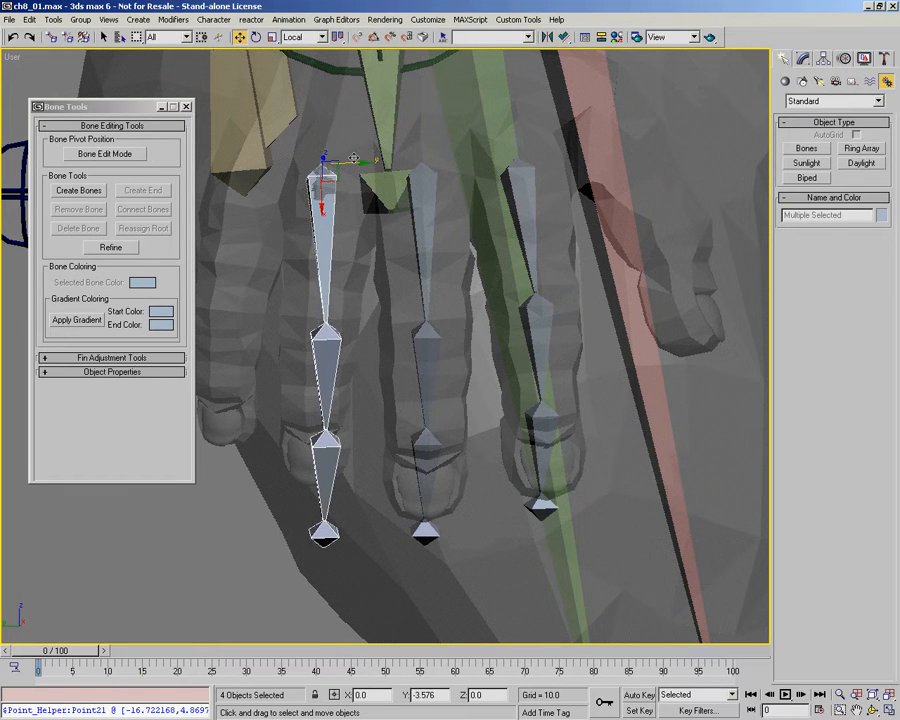
Move the cloned chain so its root sits inside the ring finger's base knuckle.
alt+middle_drag(408, 323, 454, 297)
right_click(414, 268)
click(442, 291)
alt+middle_drag(408, 252, 374, 191)
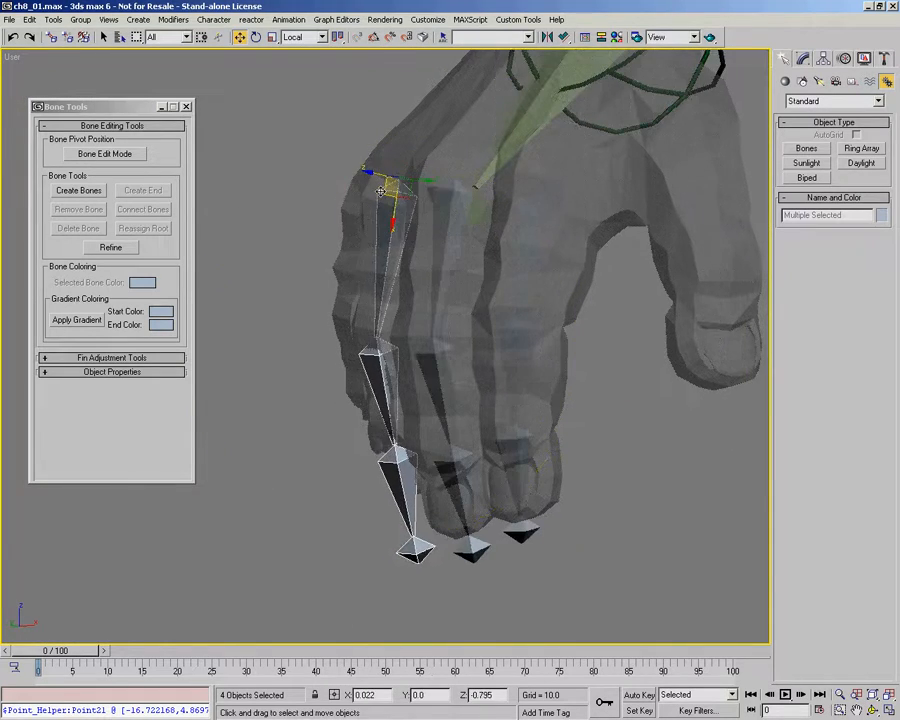
alt+middle_drag(400, 257, 432, 268)
Rotate the ring finger chain from its root to follow the direction of the finger.
right_click(432, 268)
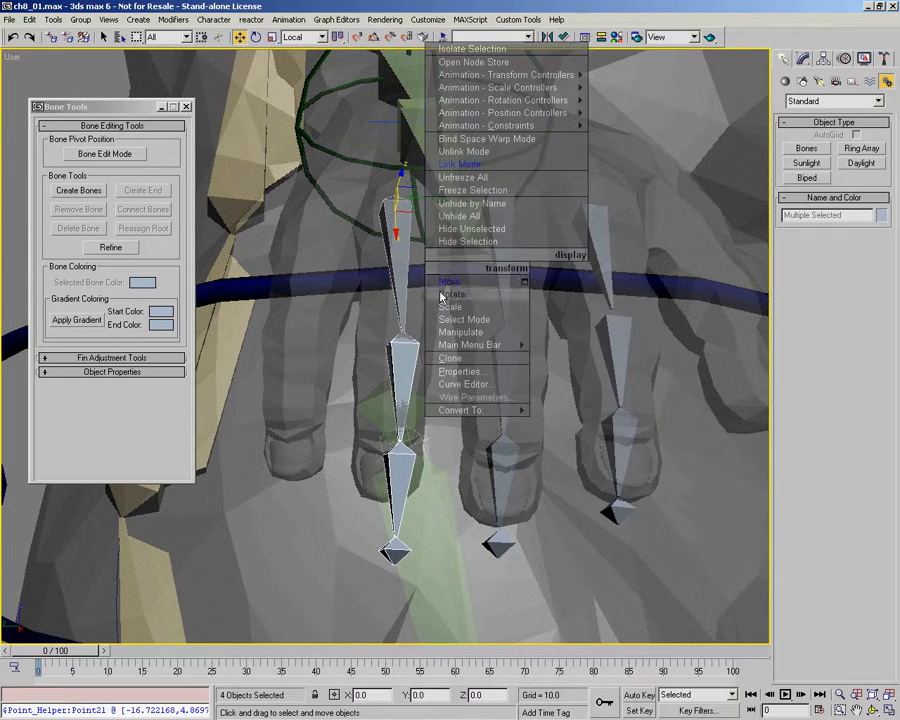
click(444, 293)
drag(419, 178, 418, 243)
middle_drag(418, 243, 371, 326)
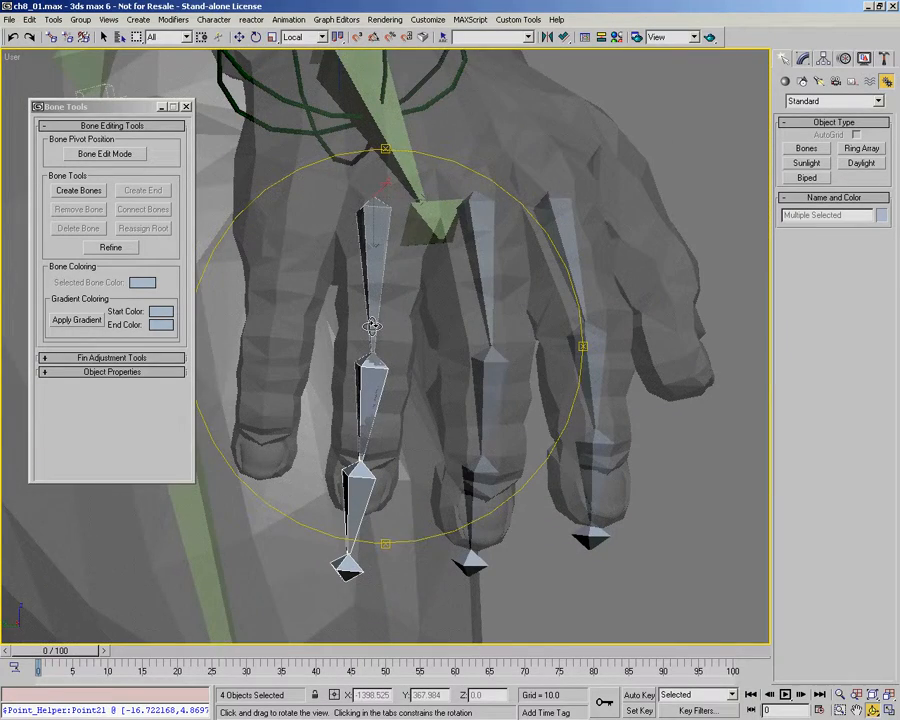
Refine the ring finger chain's root position and rotation so it runs centred along the finger.
right_click(386, 226)
click(410, 251)
alt+middle_drag(402, 264, 406, 217)
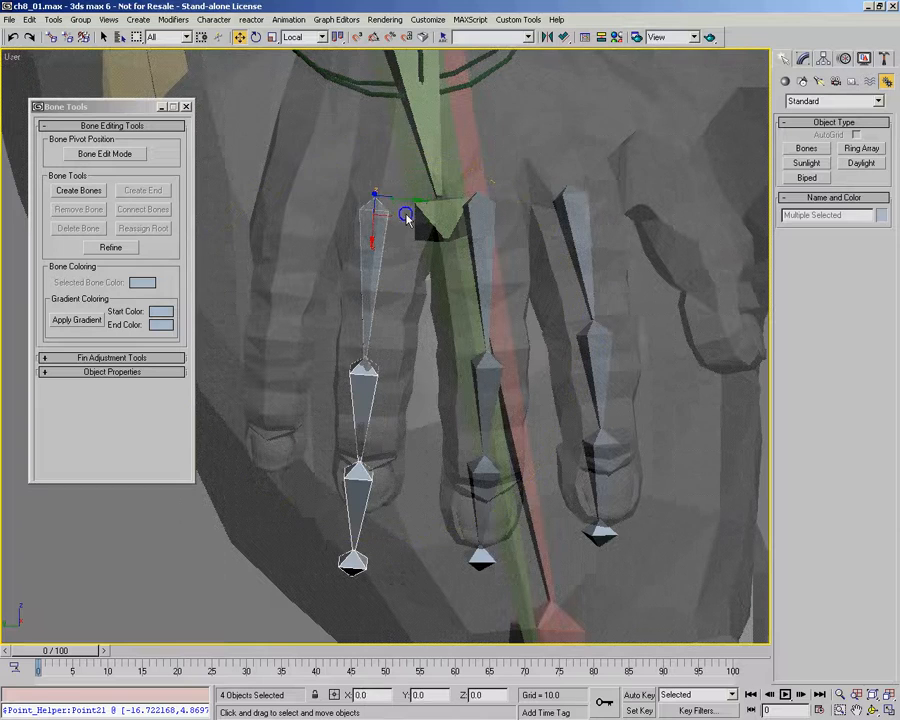
drag(406, 200, 378, 244)
right_click(408, 302)
click(428, 333)
alt+middle_drag(436, 328, 414, 233)
drag(406, 207, 413, 236)
alt+middle_drag(428, 268, 429, 271)
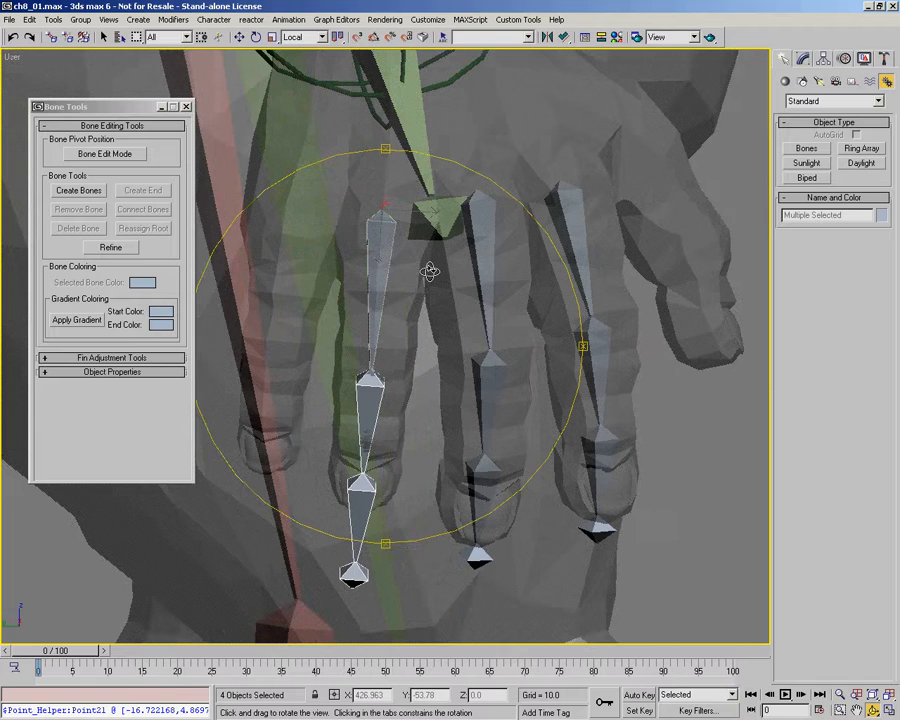
In Bone Edit Mode, move the start joint of the ring finger's second bone up to the finger's middle knuckle.
click(365, 425)
click(105, 154)
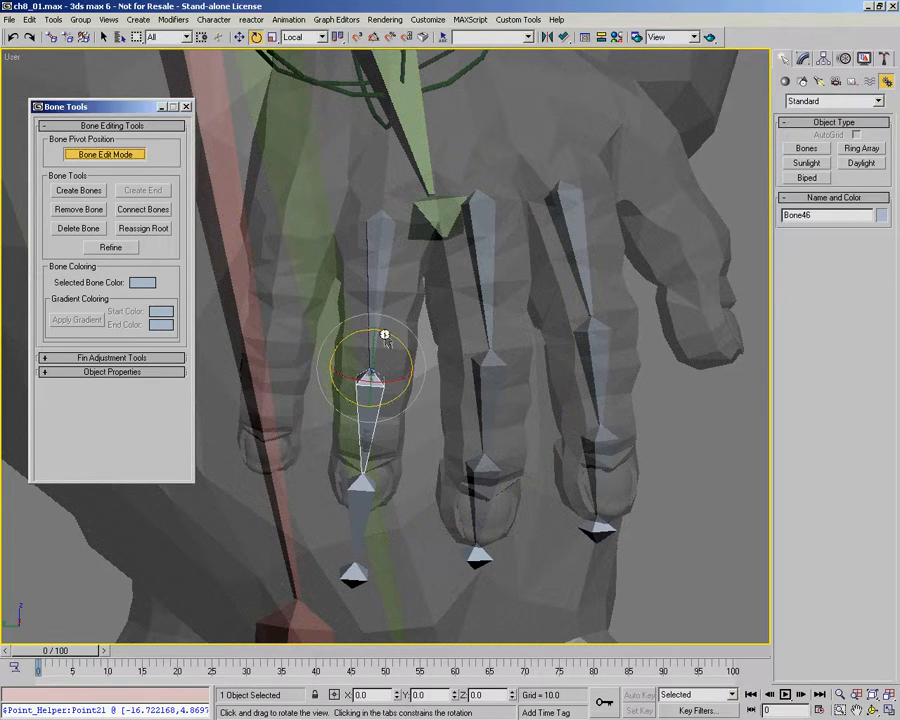
alt+middle_drag(440, 320, 450, 339)
right_click(423, 369)
click(448, 391)
alt+middle_drag(437, 412, 378, 378)
drag(378, 378, 380, 358)
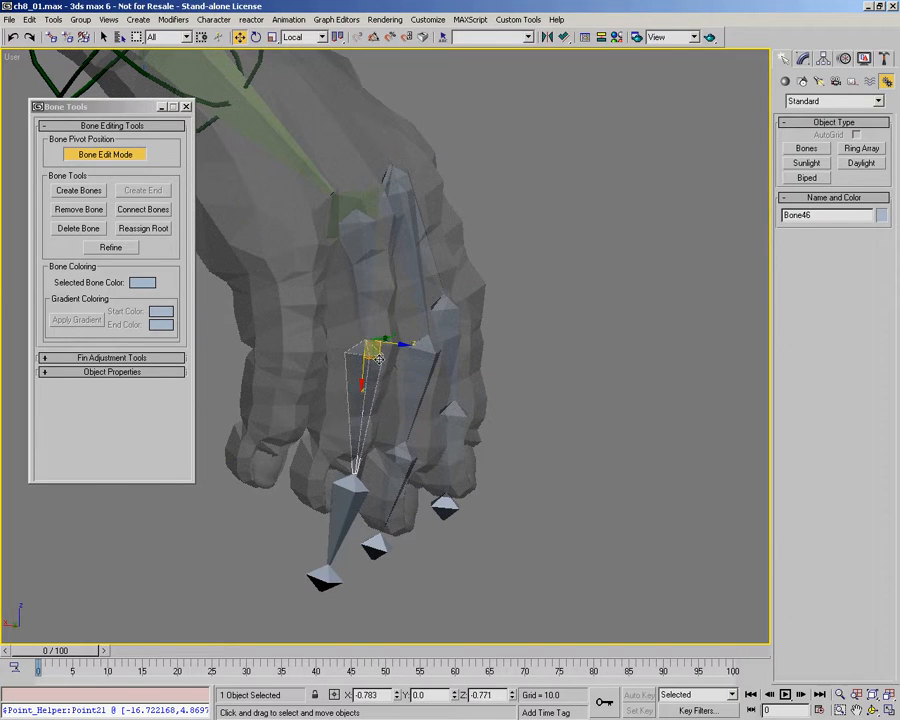
Move the ring finger's last joint and end bone into the outer knuckle and fingertip.
drag(344, 490, 335, 449)
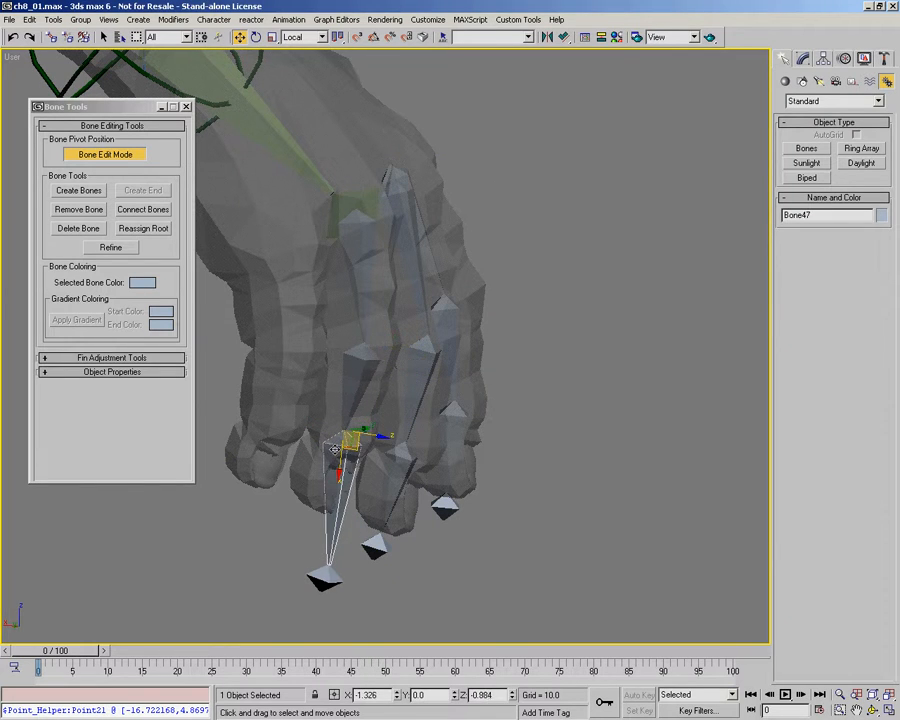
drag(317, 577, 297, 517)
alt+middle_drag(400, 424, 302, 443)
Replace the ring finger's end bone with a newly created end, and leave Bone Edit Mode.
key(w)
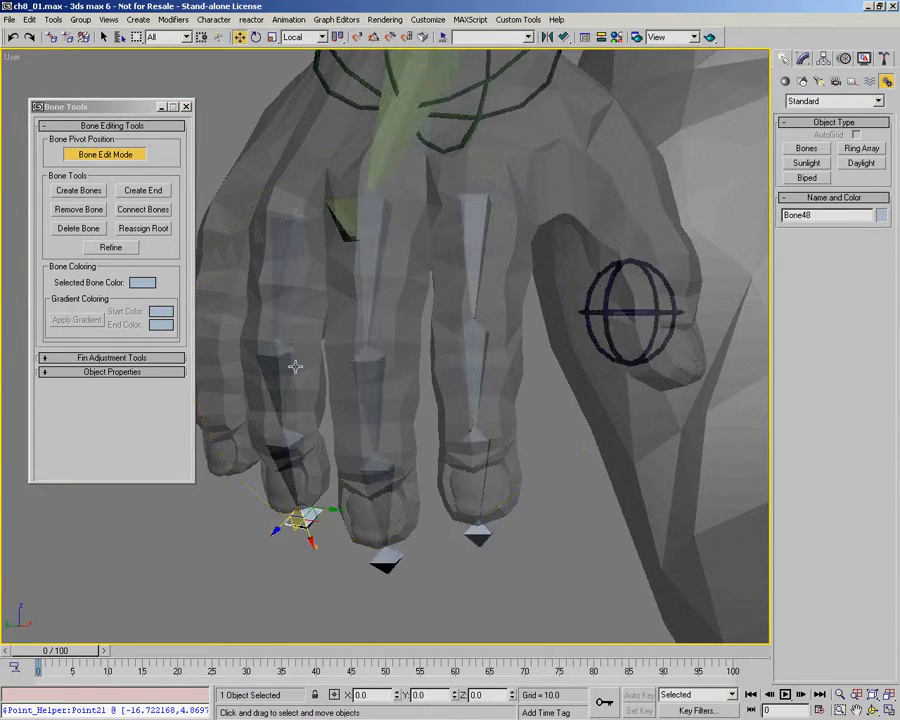
click(288, 507)
click(290, 480)
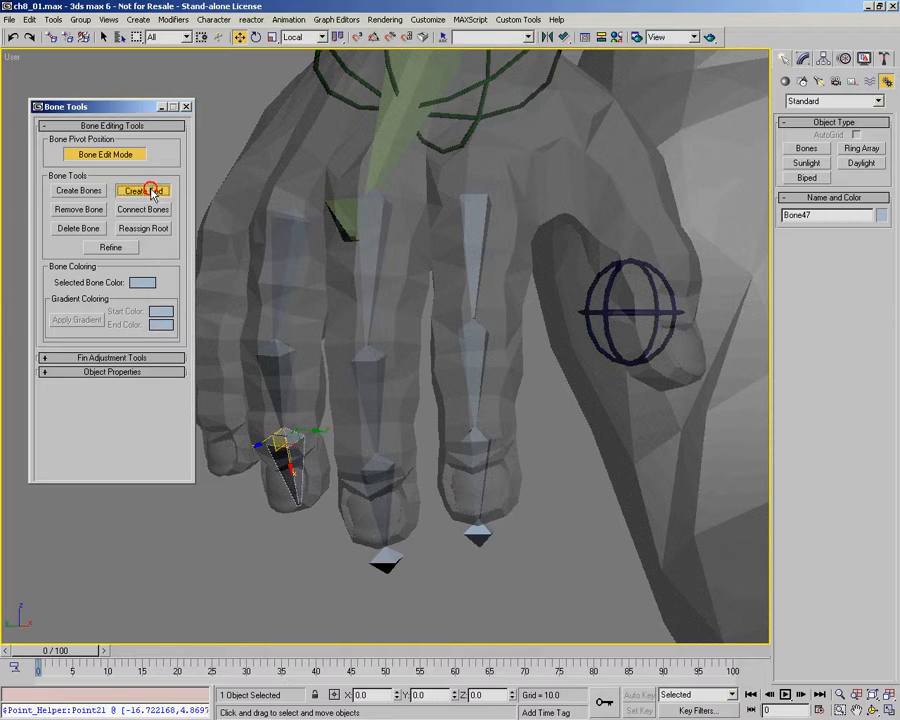
click(143, 190)
click(105, 154)
Select the whole ring finger chain and clone it into the little finger, with its root at the base knuckle.
middle_drag(360, 312, 413, 375)
key(w)
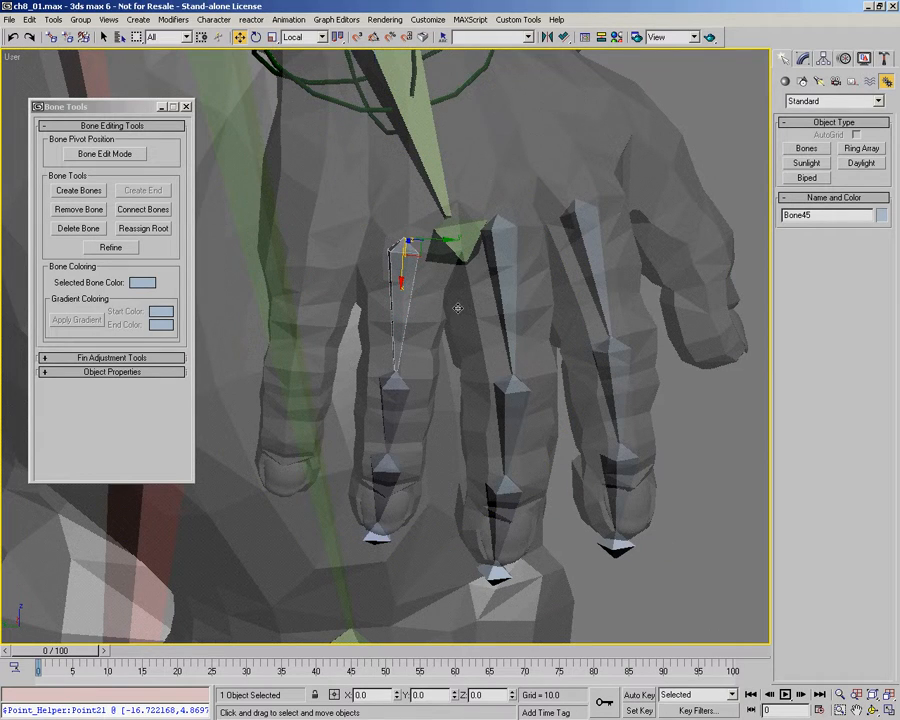
key(ctrl+Page_Down)
click(524, 352)
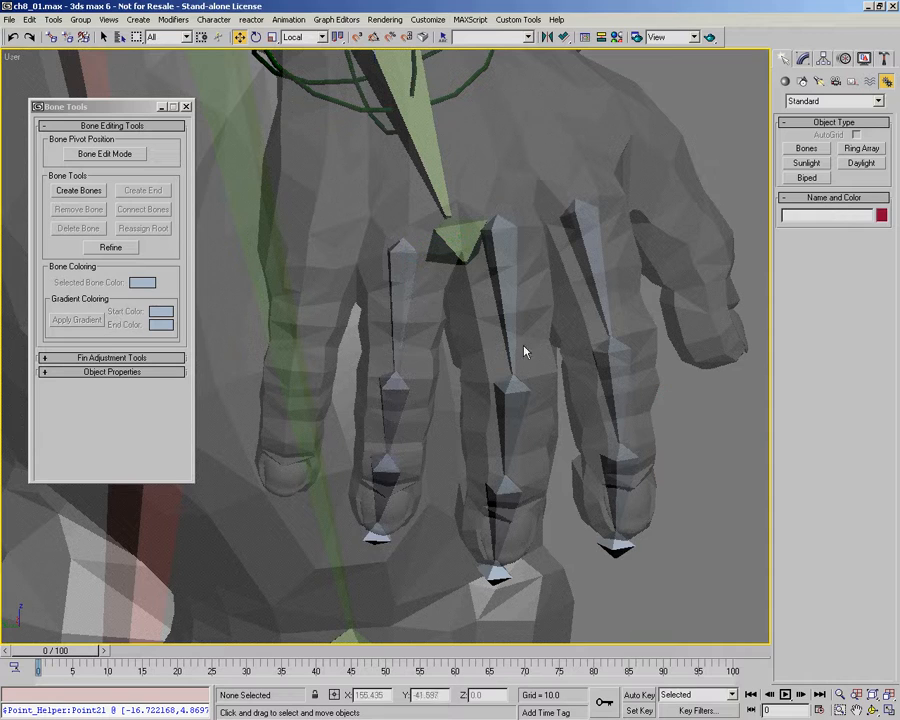
click(397, 290)
key(ctrl+Page_Down)
drag(409, 250, 326, 226)
alt+middle_drag(425, 338, 331, 216)
alt+middle_drag(381, 280, 492, 378)
In Bone Edit Mode, stretch the little finger's root bone back through the palm so it starts near the wrist.
click(110, 154)
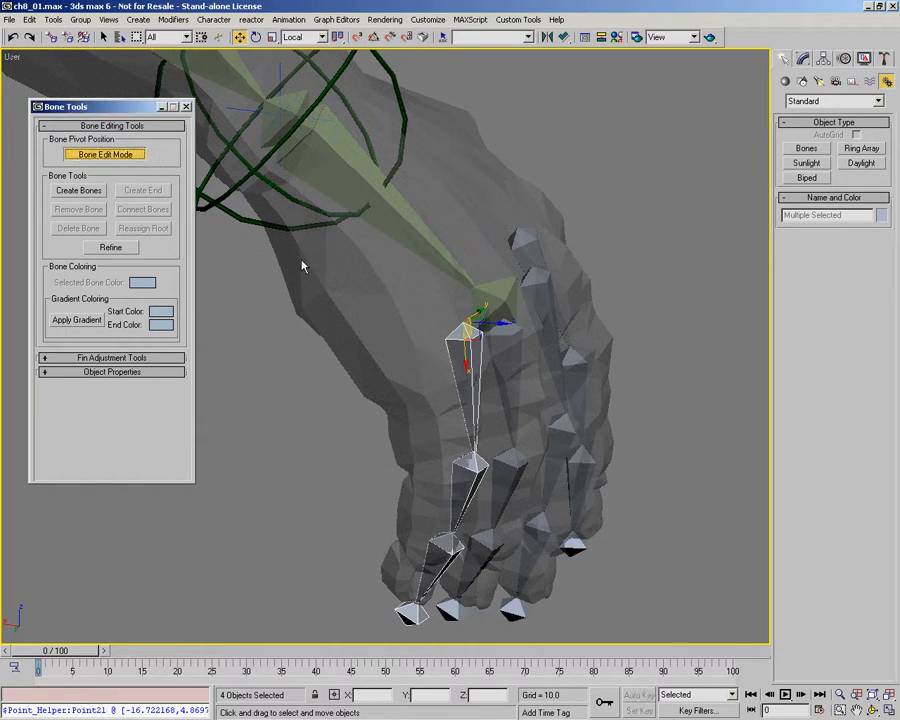
drag(478, 338, 302, 177)
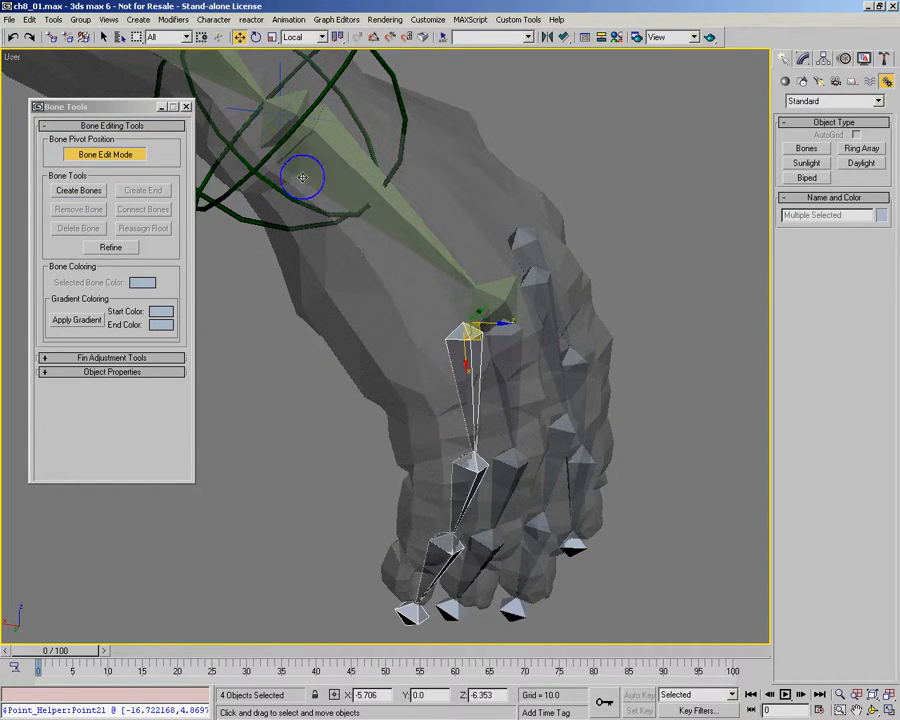
click(462, 372)
click(477, 343)
drag(478, 338, 242, 154)
alt+middle_drag(437, 230, 405, 174)
drag(422, 166, 455, 207)
alt+middle_drag(450, 296, 468, 306)
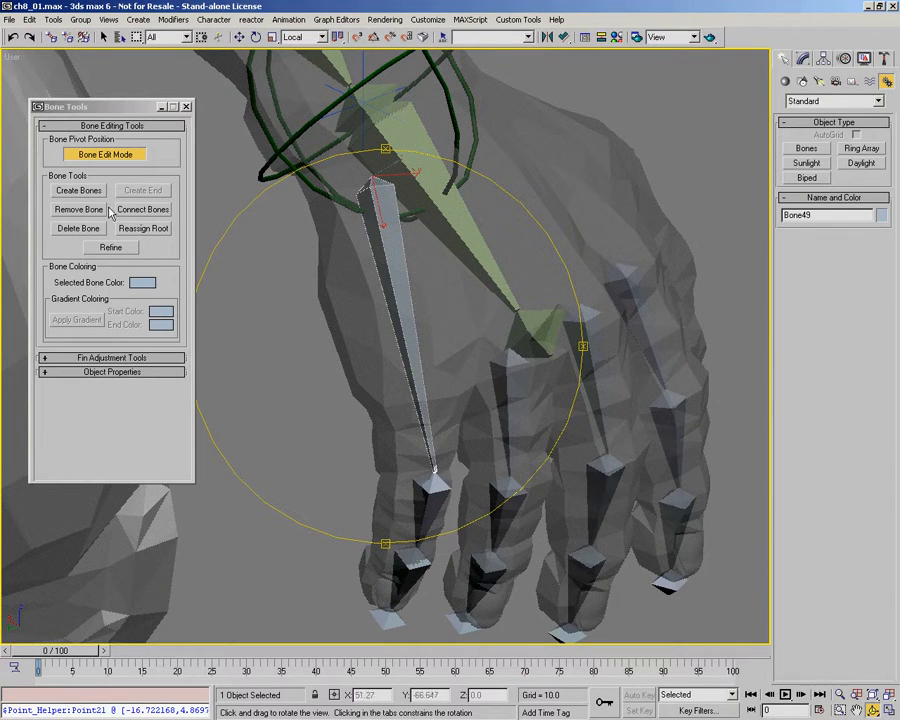
Refine the stretched palm bone into two bones and place the new joint at the little finger's base knuckle.
click(110, 247)
click(433, 410)
key(w)
click(422, 425)
mouse_move(432, 424)
alt+middle_down()
mouse_move(478, 396)
mouse_move(471, 412)
mouse_move(440, 422)
alt+middle_up()
drag(430, 410, 438, 396)
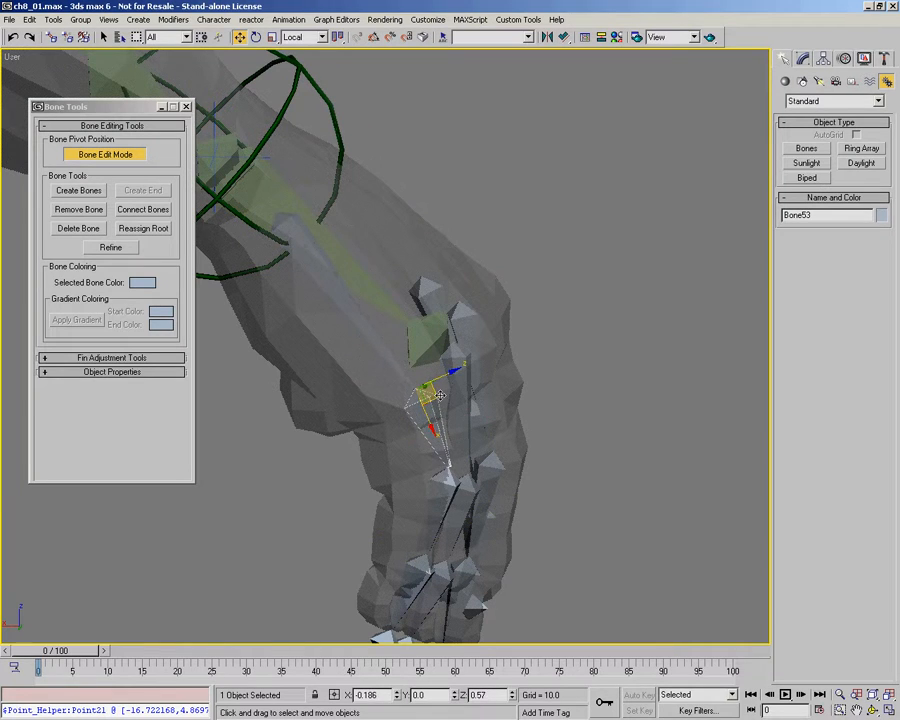
Move the little finger's remaining joints and end bone to fit its knuckles and fingertip.
click(424, 486)
alt+middle_drag(424, 486, 486, 410)
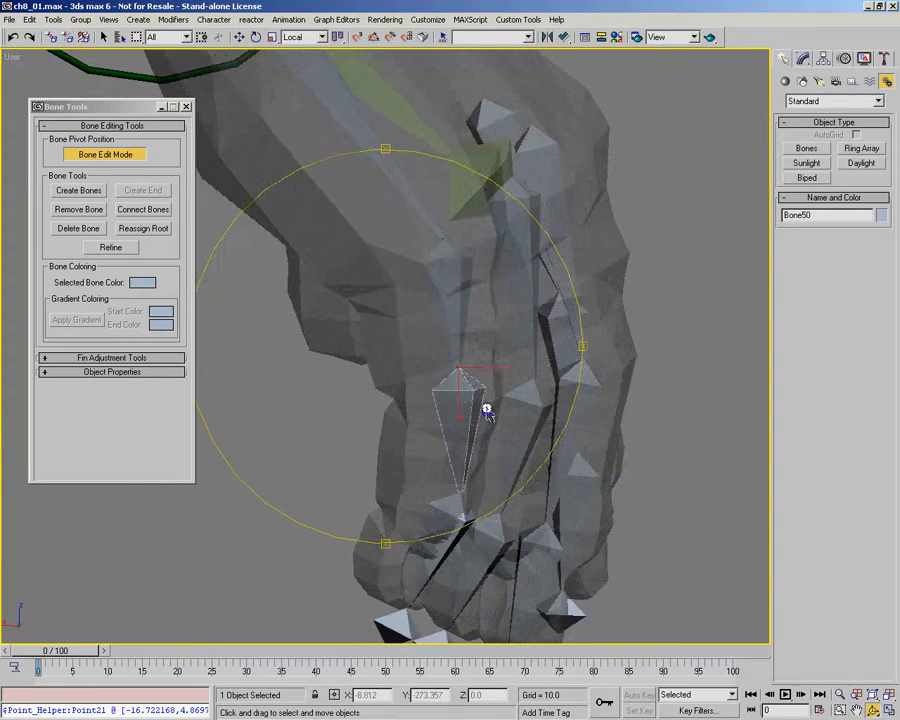
drag(477, 381, 469, 410)
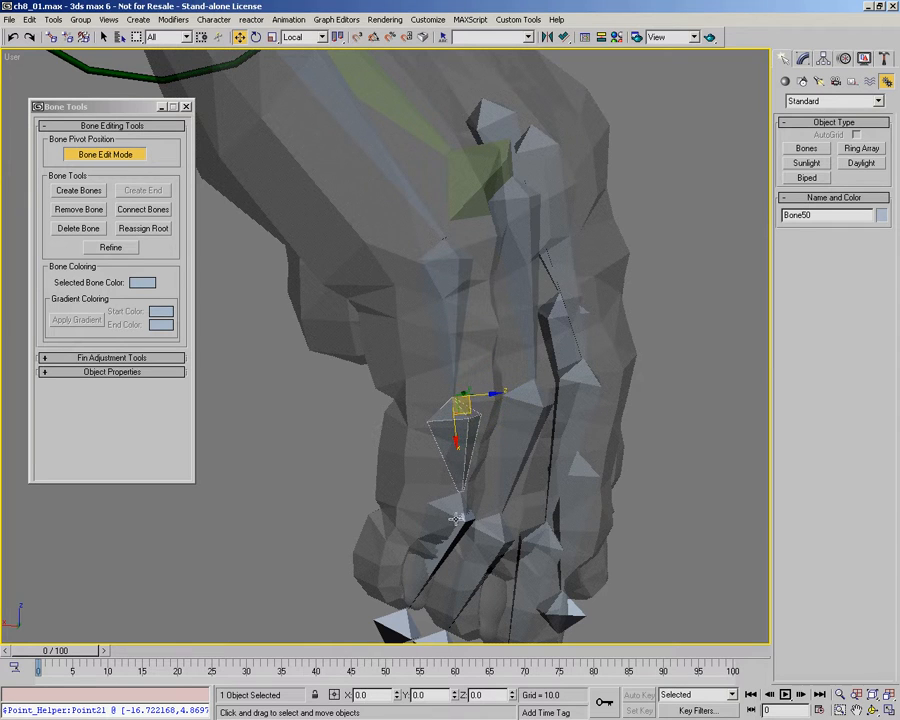
click(420, 520)
click(386, 626)
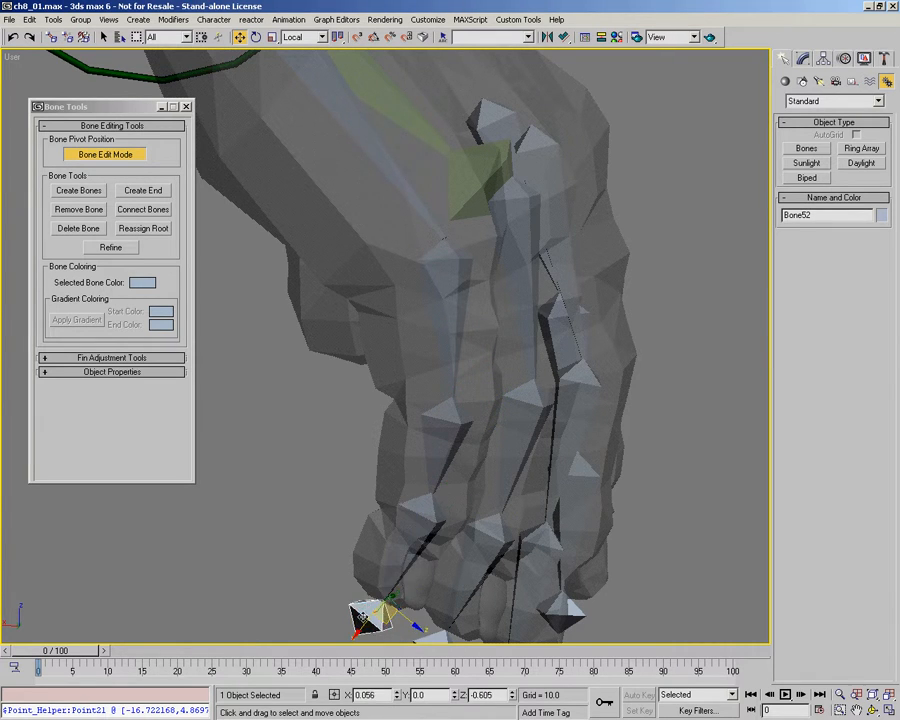
Fine-tune the bone joint at the little finger's base knuckle so it sits centred inside the finger.
alt+middle_drag(456, 447, 478, 275)
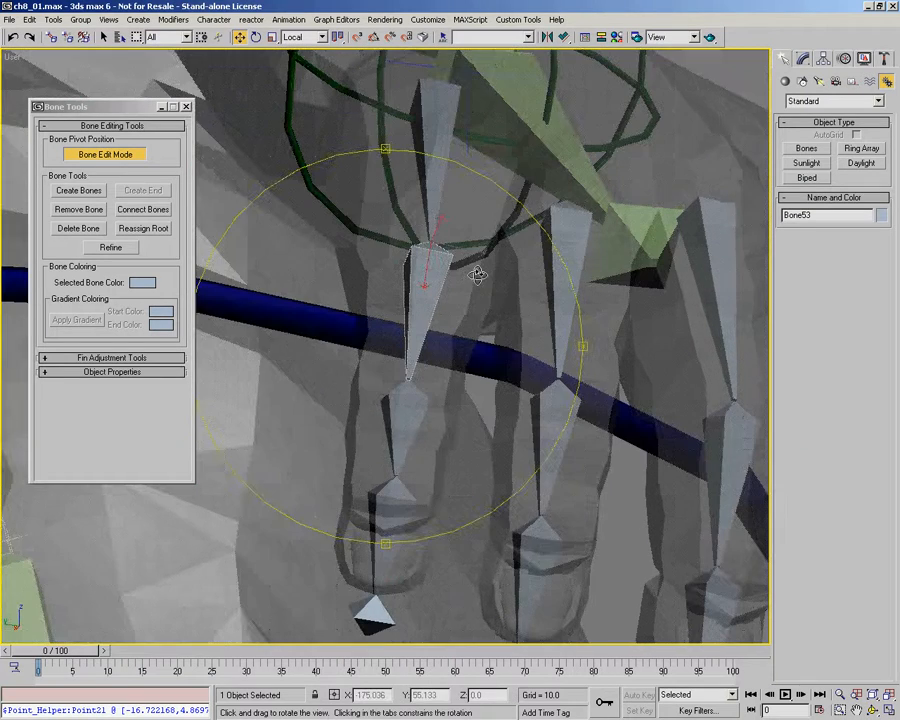
click(435, 302)
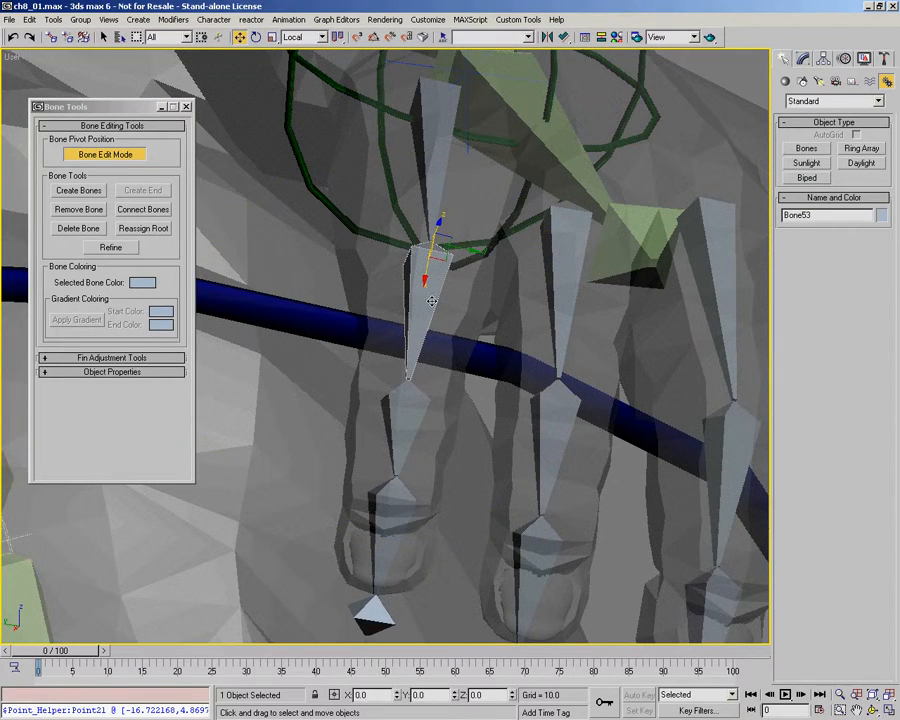
double_click(436, 286)
right_click(422, 354)
click(440, 380)
drag(460, 234, 452, 228)
alt+middle_drag(424, 308, 436, 376)
Slightly reposition the start joint of the little finger's last bone inside the outer knuckle.
click(395, 515)
right_click(395, 515)
click(410, 530)
alt+middle_drag(410, 530, 424, 513)
drag(413, 508, 412, 502)
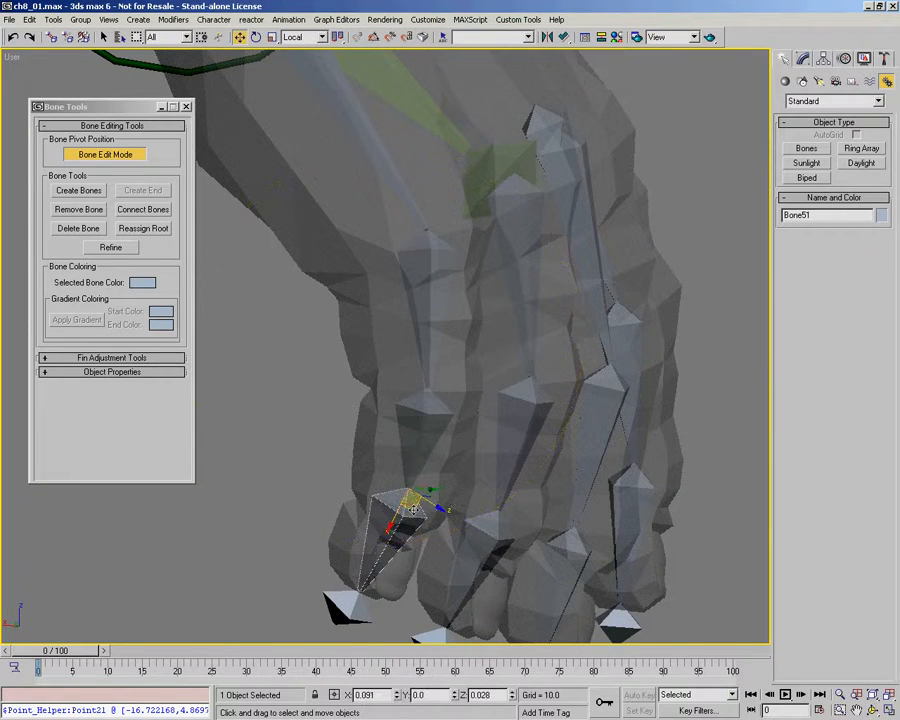
ctrl+alt+middle_drag(364, 364, 366, 400)
alt+middle_drag(366, 400, 284, 302)
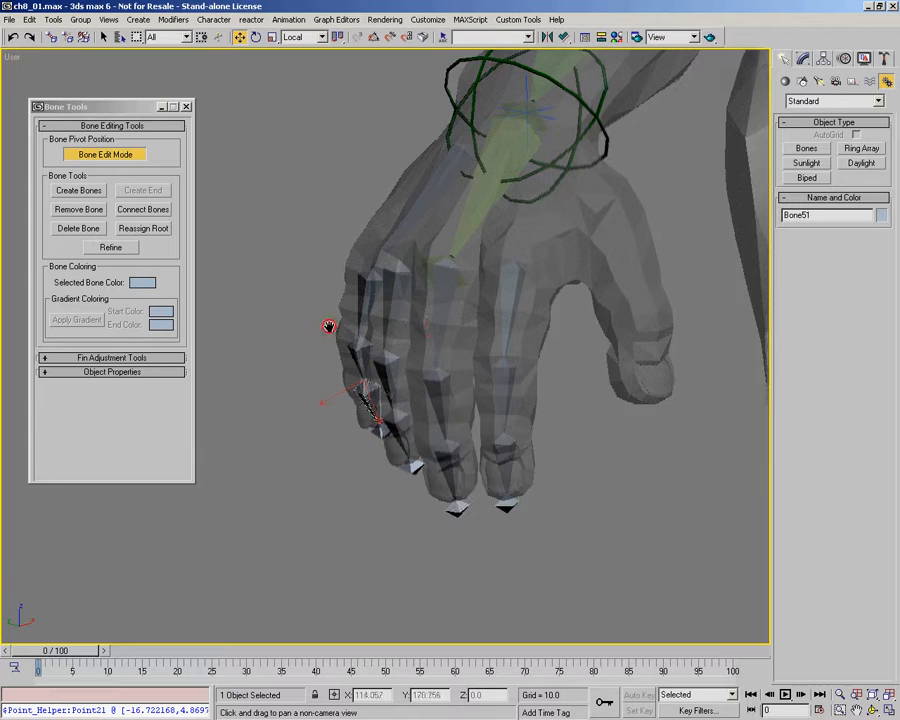
Select the index finger's whole bone chain and clone it toward the base of the thumb.
middle_drag(331, 326, 213, 334)
click(388, 293)
alt+middle_drag(498, 312, 458, 242)
alt+middle_drag(458, 242, 454, 273)
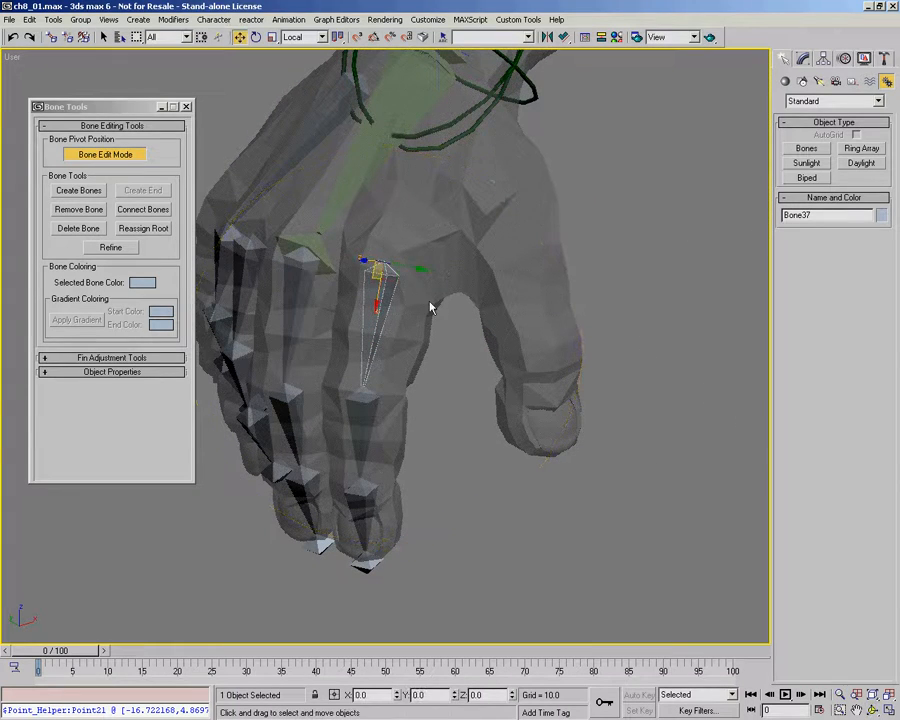
click(138, 156)
double_click(374, 315)
middle_drag(466, 318, 430, 390)
mouse_move(418, 341)
ctrl+alt+middle_down()
mouse_move(411, 335)
mouse_move(416, 343)
ctrl+alt+middle_up()
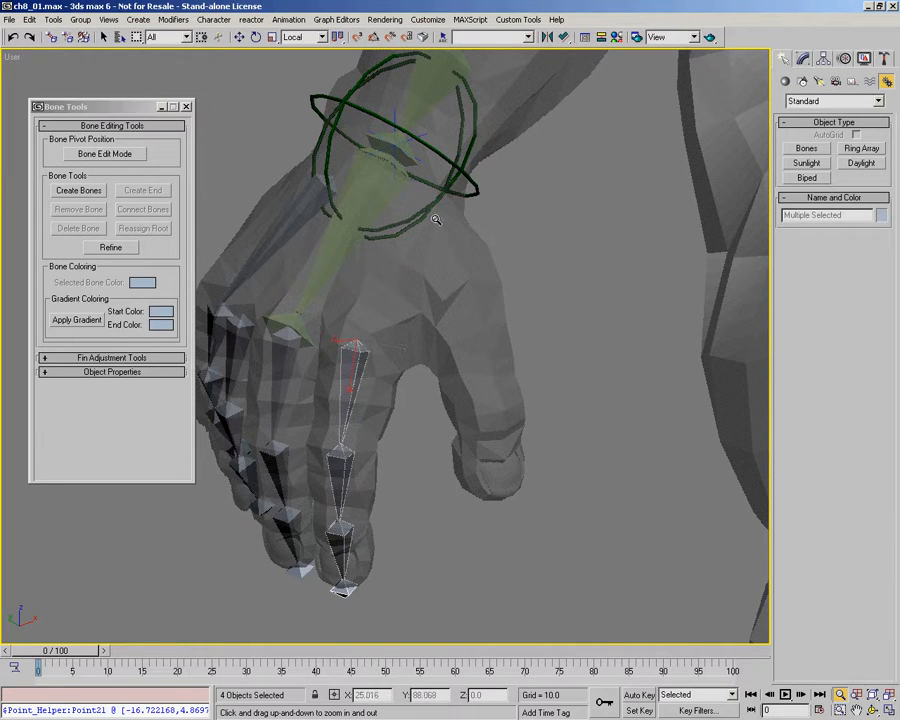
alt+middle_drag(389, 384, 362, 333)
mouse_move(434, 311)
shift+mouse_down()
mouse_move(501, 251)
mouse_move(490, 261)
shift+mouse_up()
key(Return)
Rotate the cloned bone chain about its local axes so it points down along the thumb.
mouse_move(490, 315)
alt+middle_down()
mouse_move(567, 358)
mouse_move(555, 350)
alt+middle_up()
key(w)
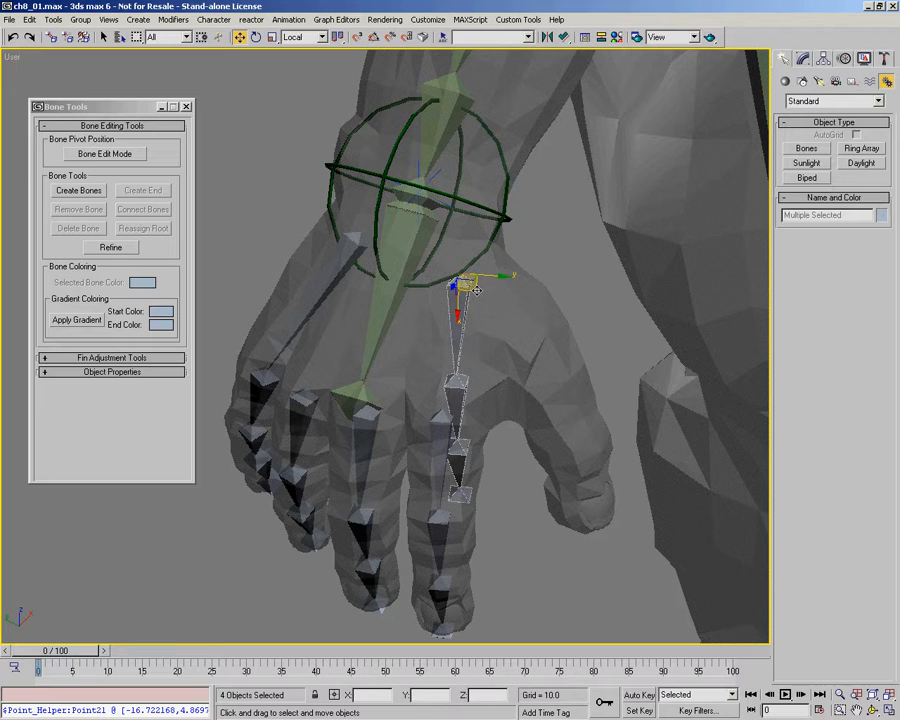
right_click(487, 319)
click(502, 345)
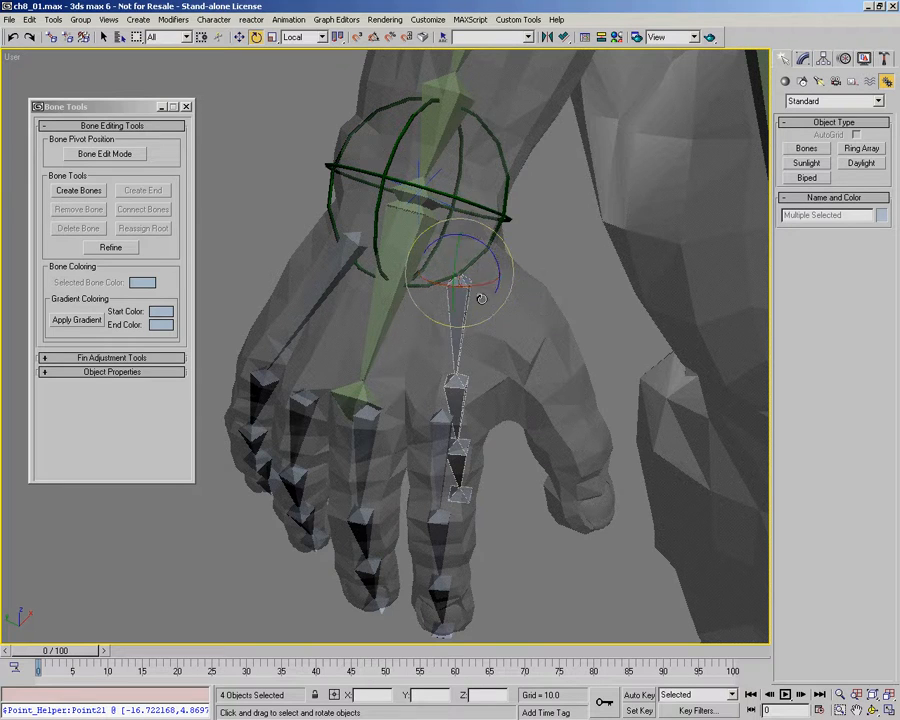
drag(496, 285, 541, 284)
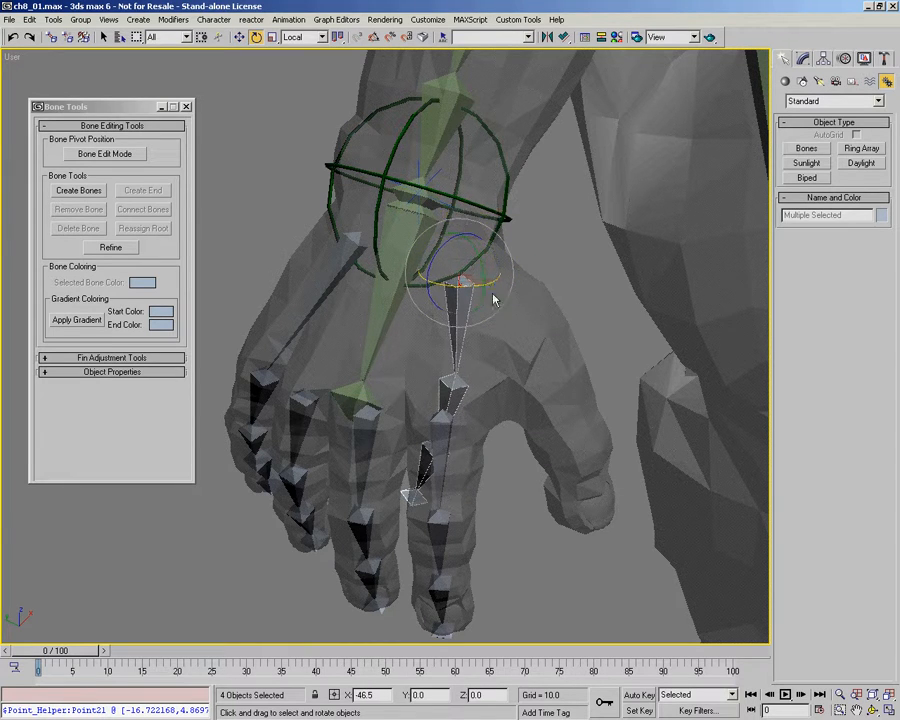
drag(483, 275, 490, 213)
alt+middle_drag(537, 325, 497, 339)
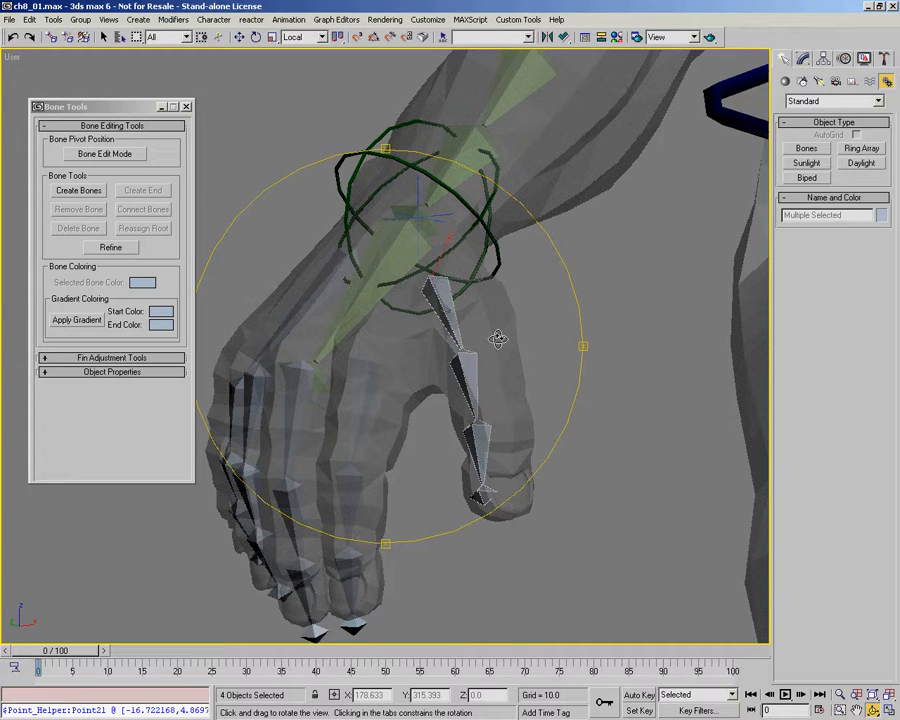
Move the rotated bone chain so its root sits inside the base of the thumb.
drag(489, 429, 422, 366)
right_click(422, 366)
right_click(432, 260)
click(448, 281)
alt+middle_drag(462, 273, 430, 260)
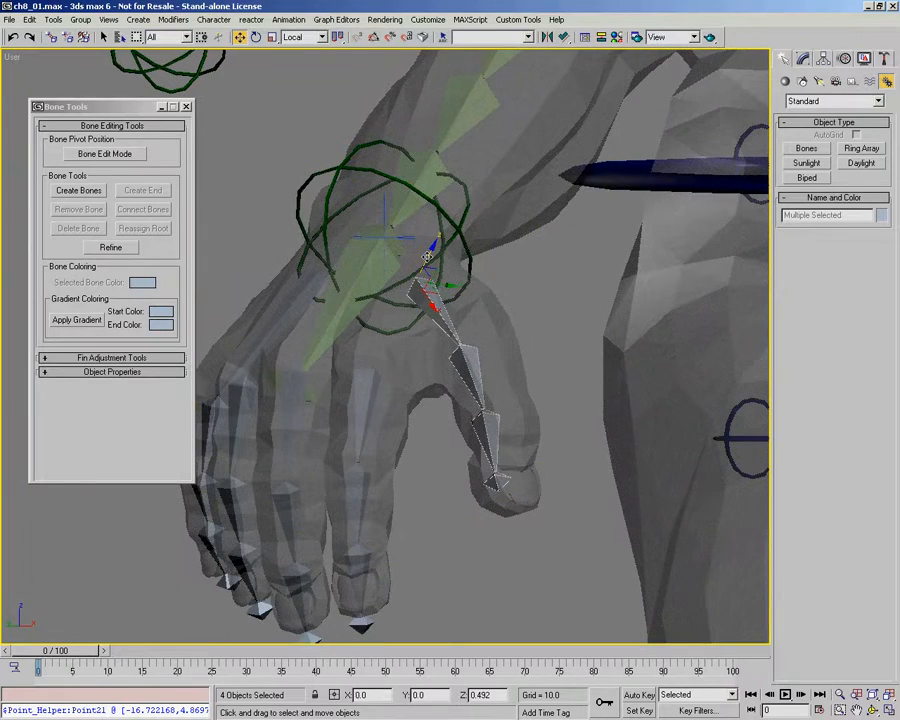
key(ctrl+r)
drag(482, 307, 352, 332)
right_click(352, 332)
drag(566, 272, 538, 300)
Enable bone editing and move the thumb's middle and outer joints to fit its knuckles.
click(140, 156)
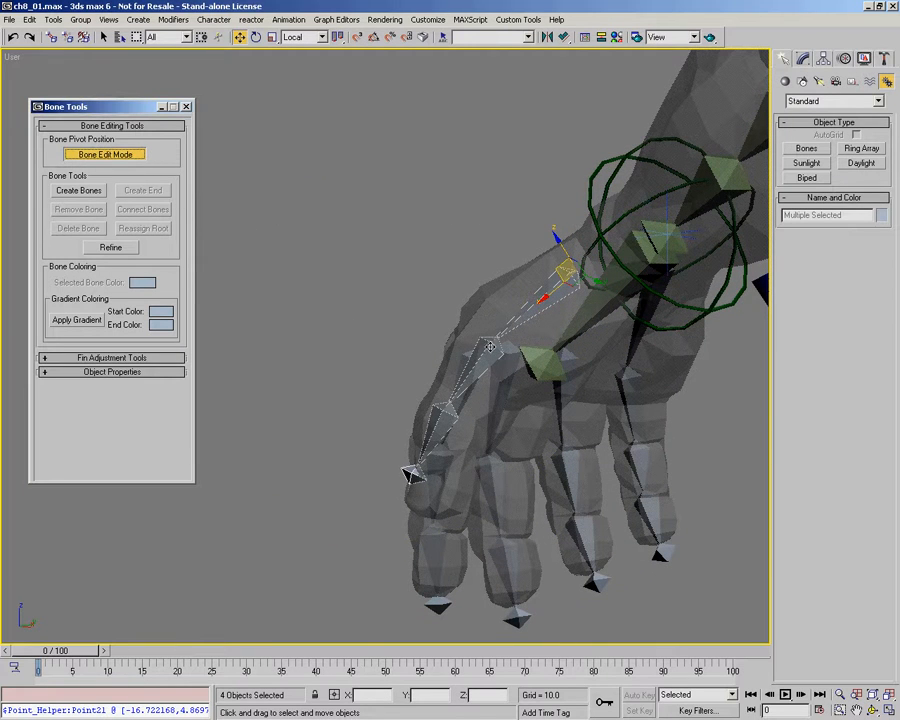
click(490, 347)
alt+middle_drag(502, 362, 468, 347)
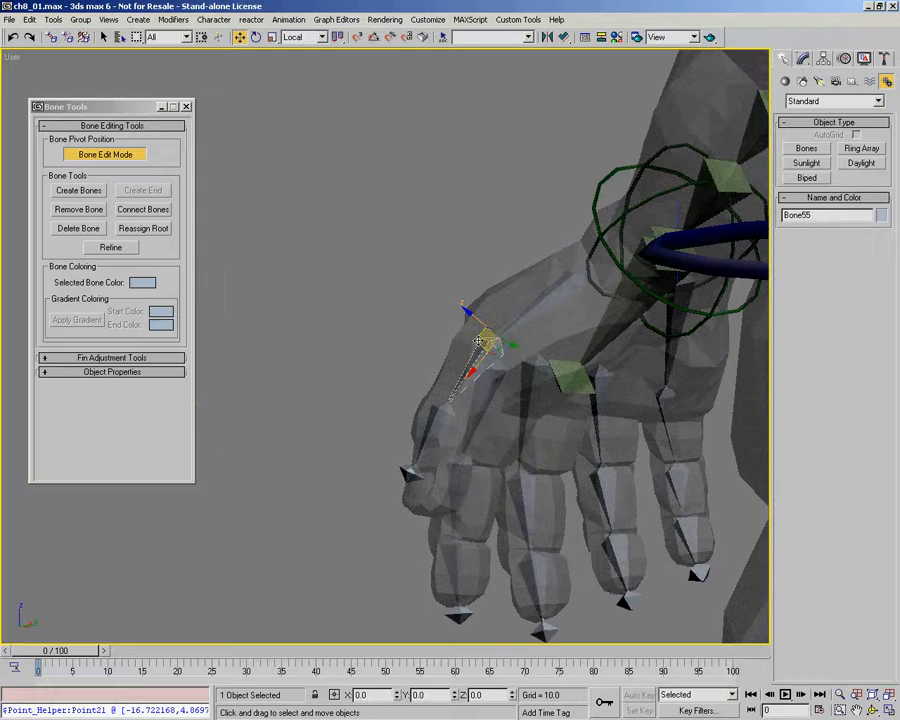
drag(478, 342, 465, 339)
click(437, 418)
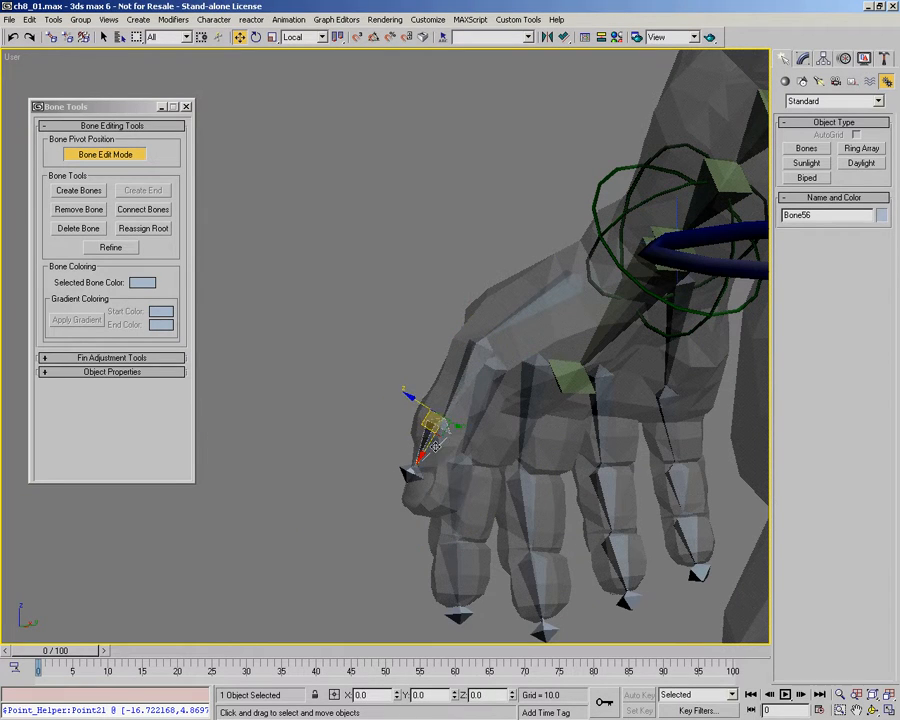
drag(409, 474, 570, 426)
key(ctrl+r)
mouse_move(566, 426)
mouse_down()
mouse_move(548, 422)
mouse_move(556, 424)
mouse_up()
Leave bone editing and rotate the thumb's middle bone about 7.7 degrees around its local Z axis to centre it.
key(w)
click(448, 398)
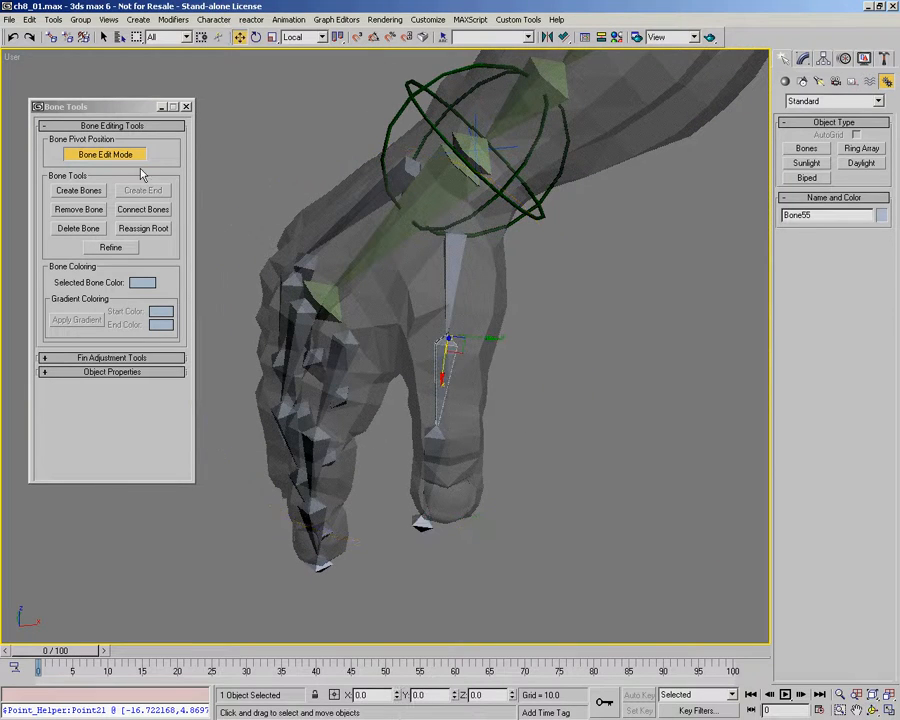
click(120, 155)
right_click(430, 370)
click(452, 400)
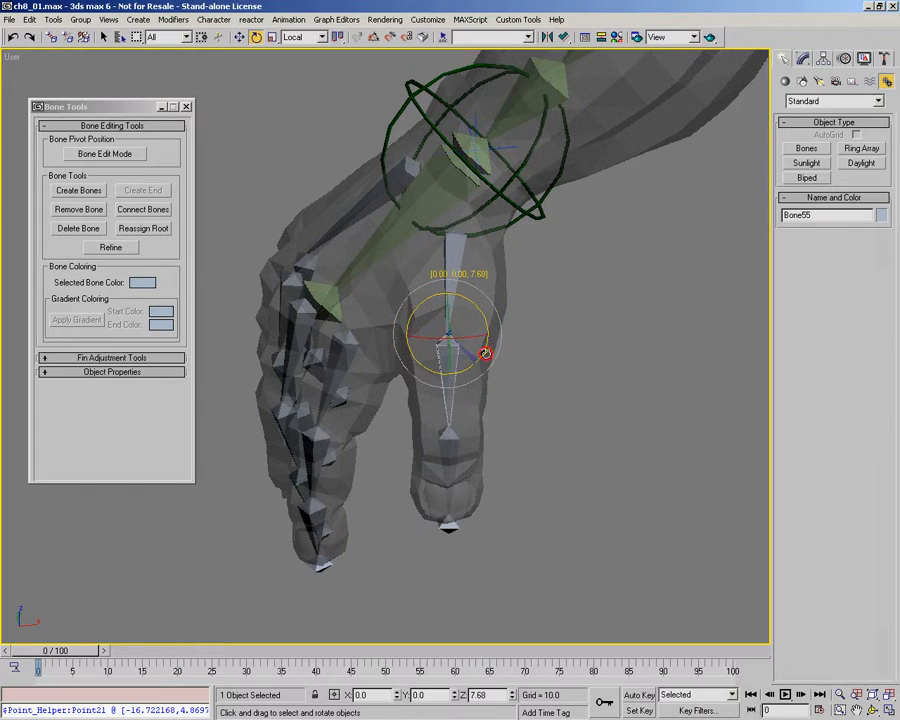
key(ctrl+r)
drag(412, 332, 440, 311)
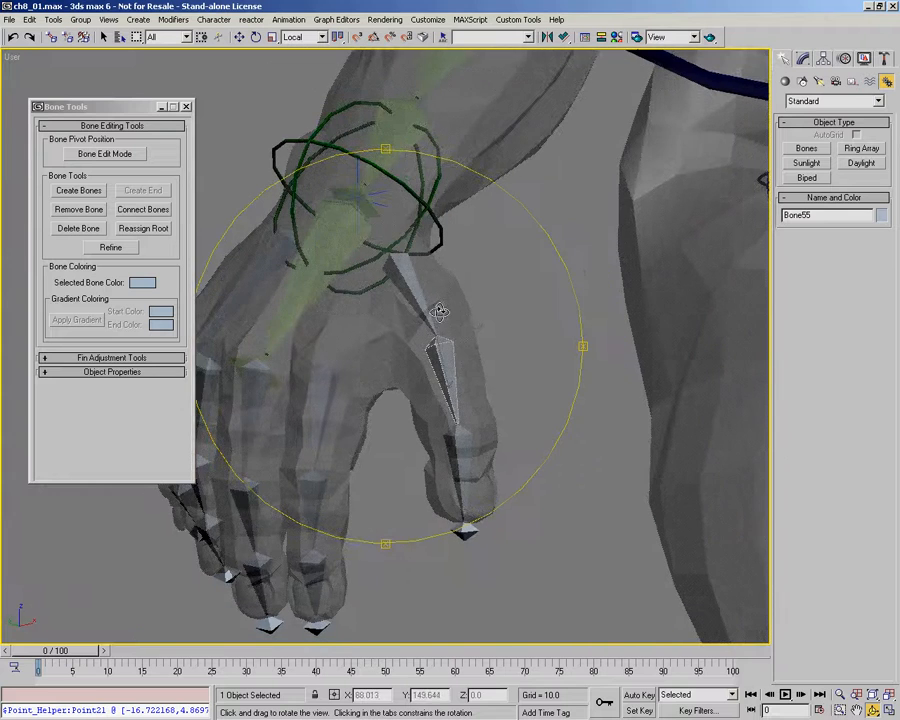
click(118, 155)
click(124, 155)
scroll(424, 304, down, 3)
right_click(424, 304)
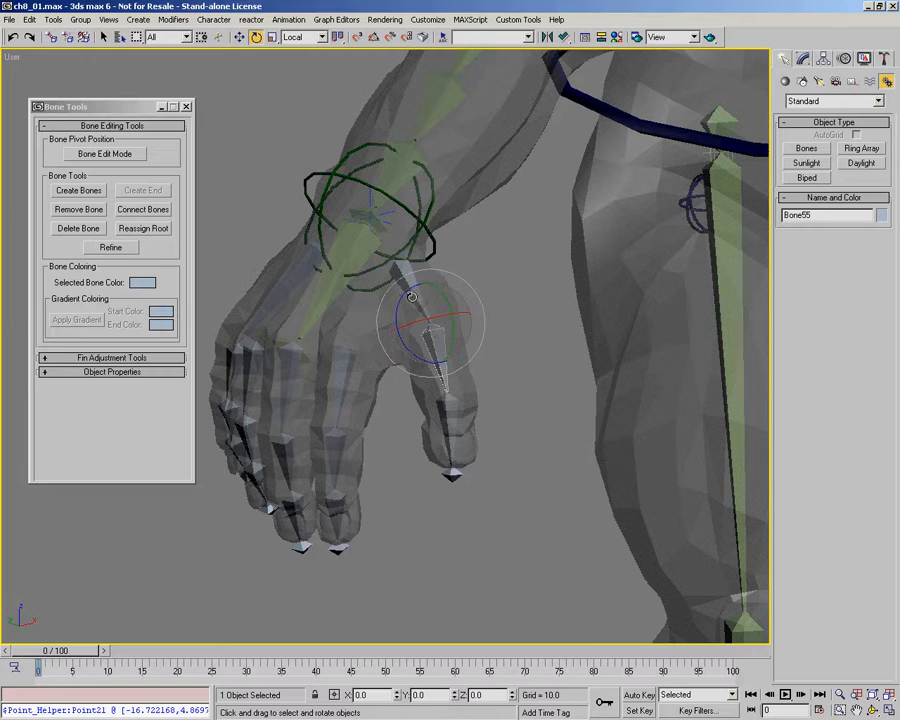
double_click(412, 297)
key(ctrl+r)
drag(398, 373, 418, 376)
Delete the thumb chain's end bone and create a new end on the outermost thumb bone.
drag(395, 433, 482, 400)
right_click(514, 515)
click(488, 493)
click(468, 470)
key(Delete)
click(462, 436)
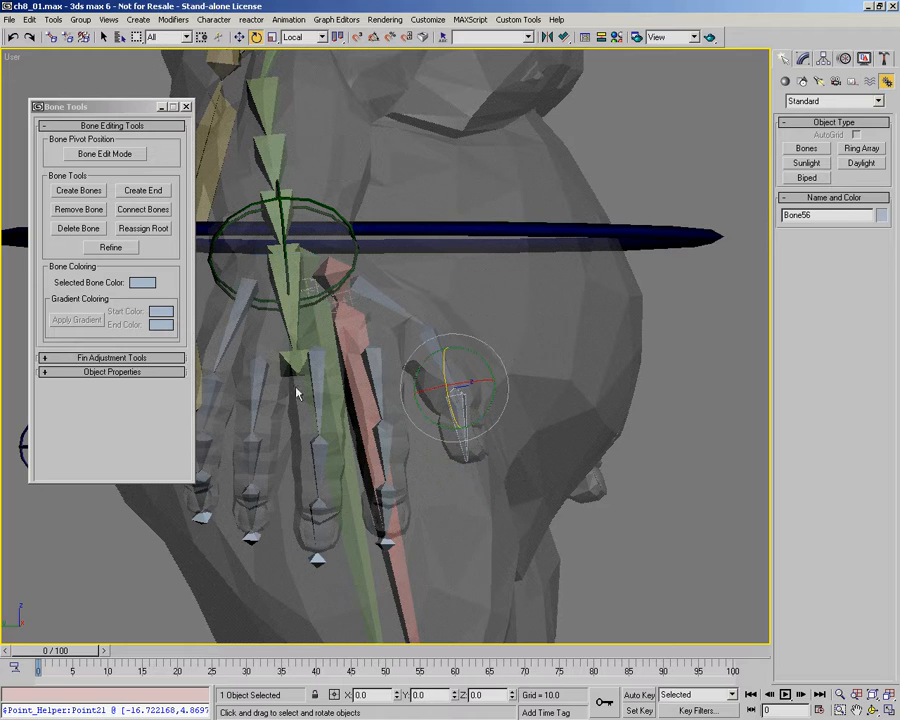
click(147, 192)
Select all finger and thumb bone chains, reset their stretch, and close the bone tools.
double_click(387, 301)
alt+middle_drag(388, 300, 377, 448)
ctrl+drag(380, 401, 251, 380)
middle_drag(312, 396, 404, 376)
ctrl+drag(257, 293, 327, 526)
alt+middle_drag(394, 395, 398, 420)
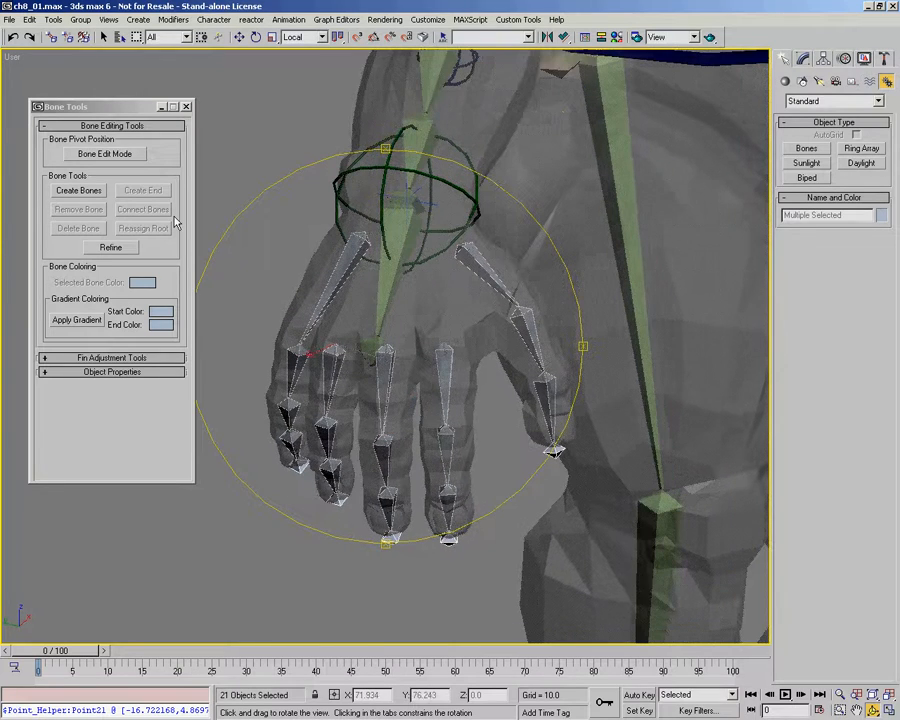
click(141, 370)
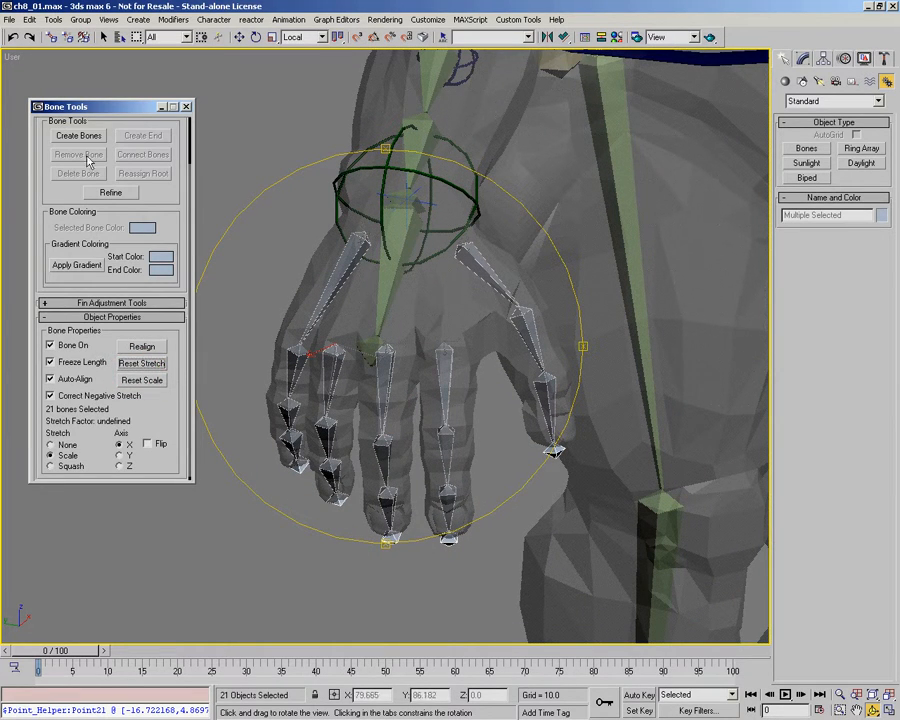
click(186, 107)
Examine how the finger and thumb chains sit around the central palm bone from several angles.
alt+middle_drag(418, 348, 361, 372)
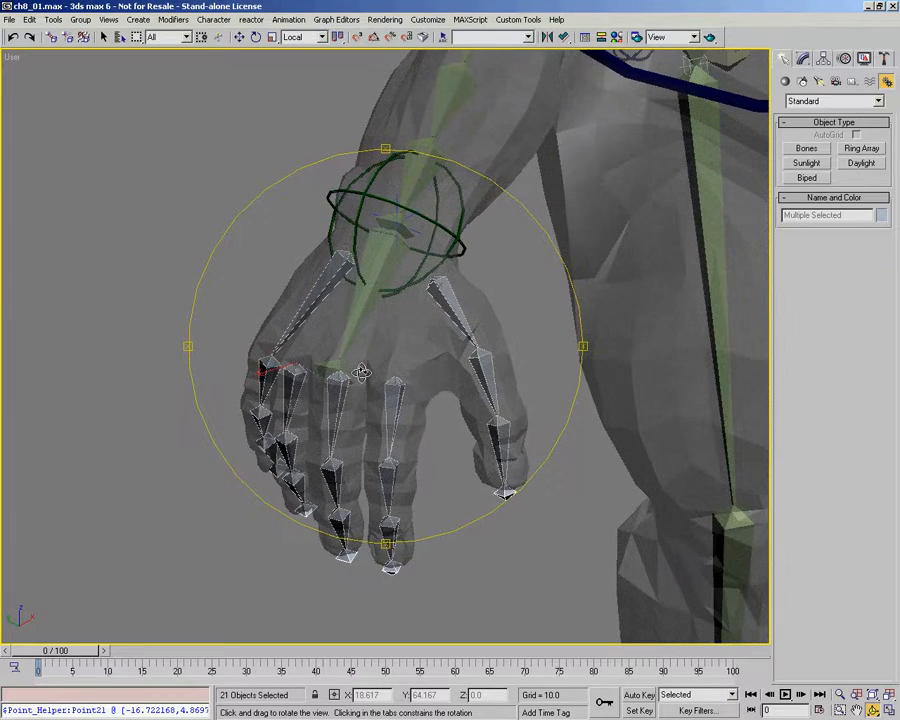
drag(311, 370, 358, 361)
right_click(358, 361)
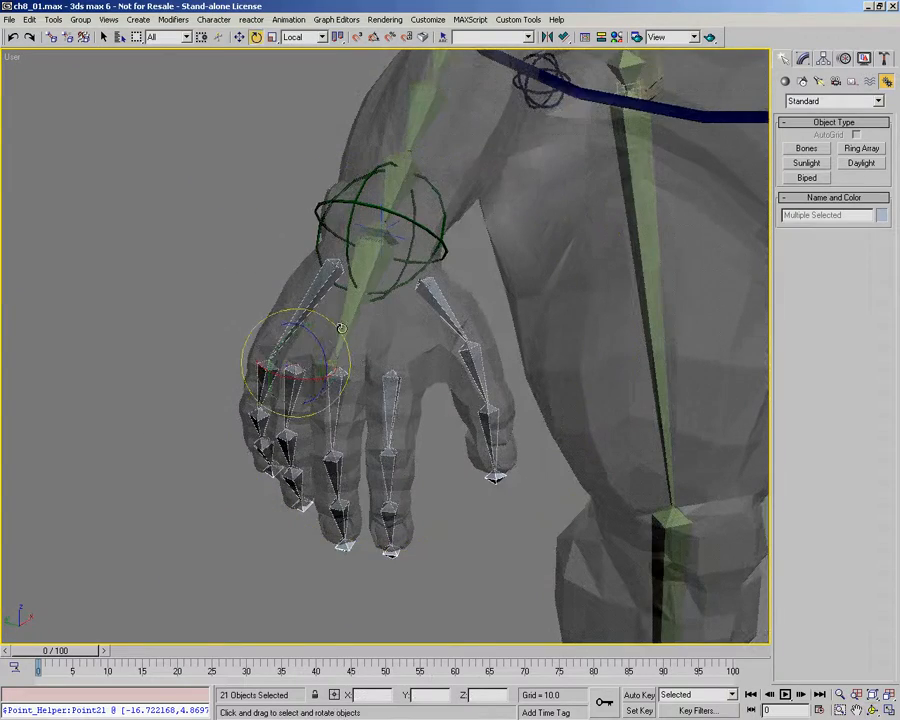
click(349, 324)
key(ctrl+r)
drag(424, 350, 372, 296)
key(alt+z)
key(ctrl+r)
alt+middle_drag(372, 296, 357, 311)
alt+middle_drag(381, 412, 372, 362)
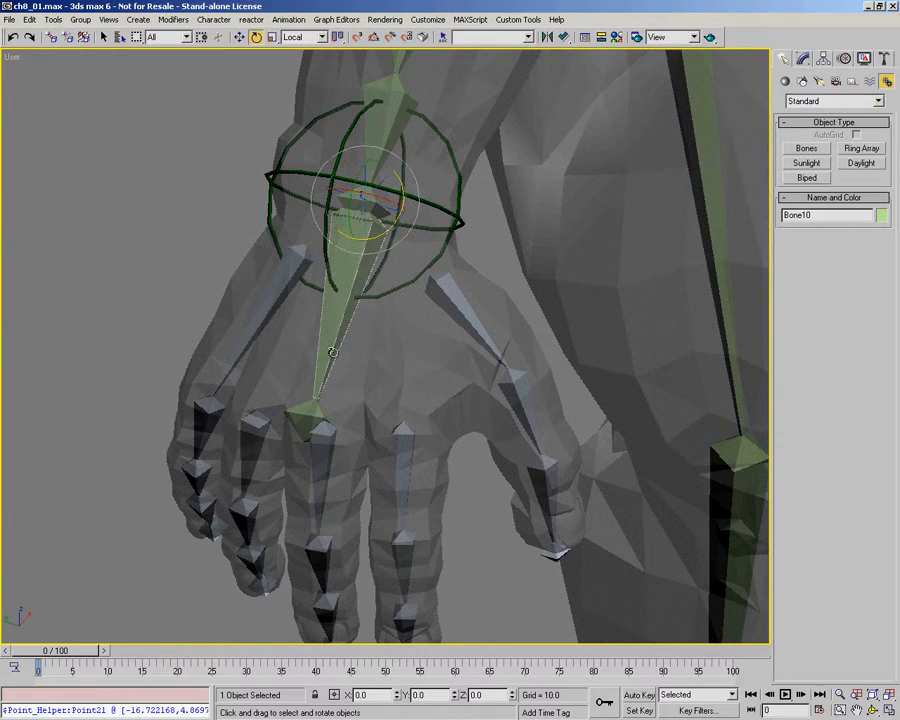
Link the index finger's base bone to the central palm bone as its parent.
click(399, 460)
right_click(432, 393)
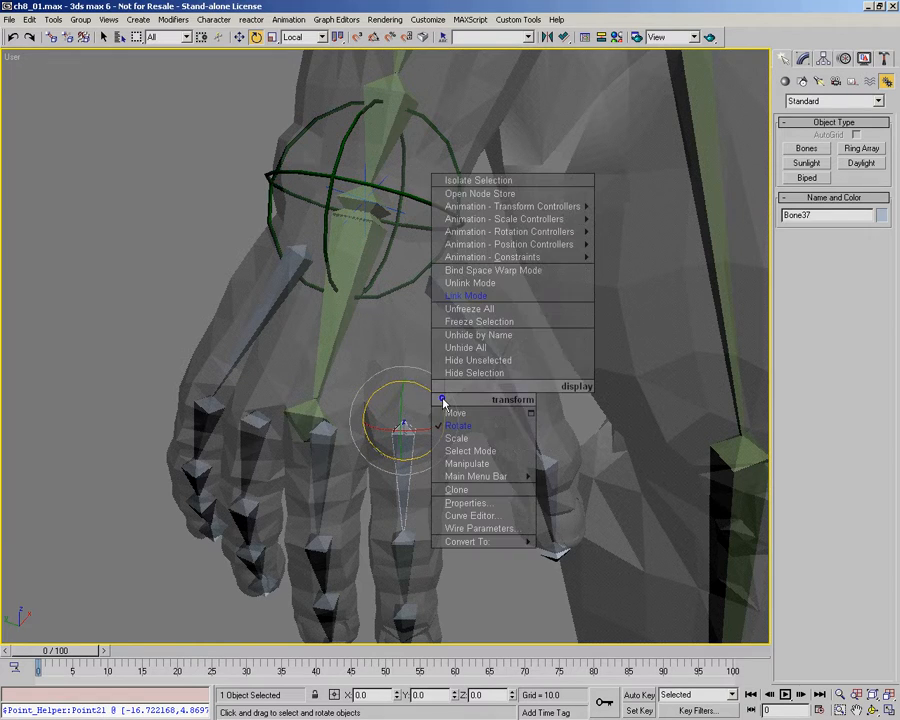
click(489, 297)
drag(401, 432, 337, 346)
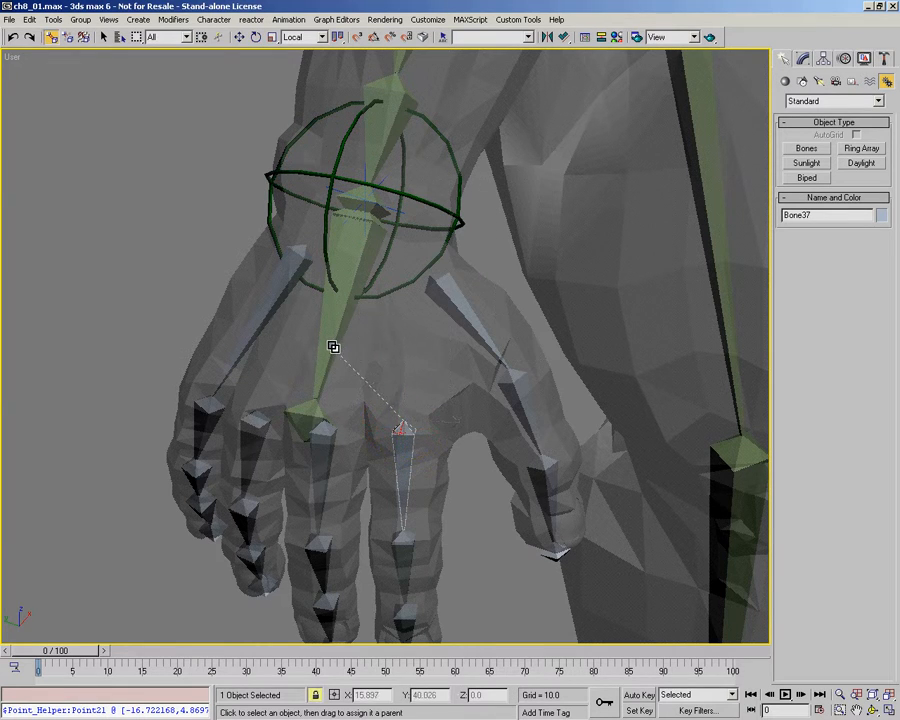
drag(407, 426, 330, 340)
Reset the stretch of the central palm bone and display the view in wireframe.
click(330, 342)
right_click(178, 364)
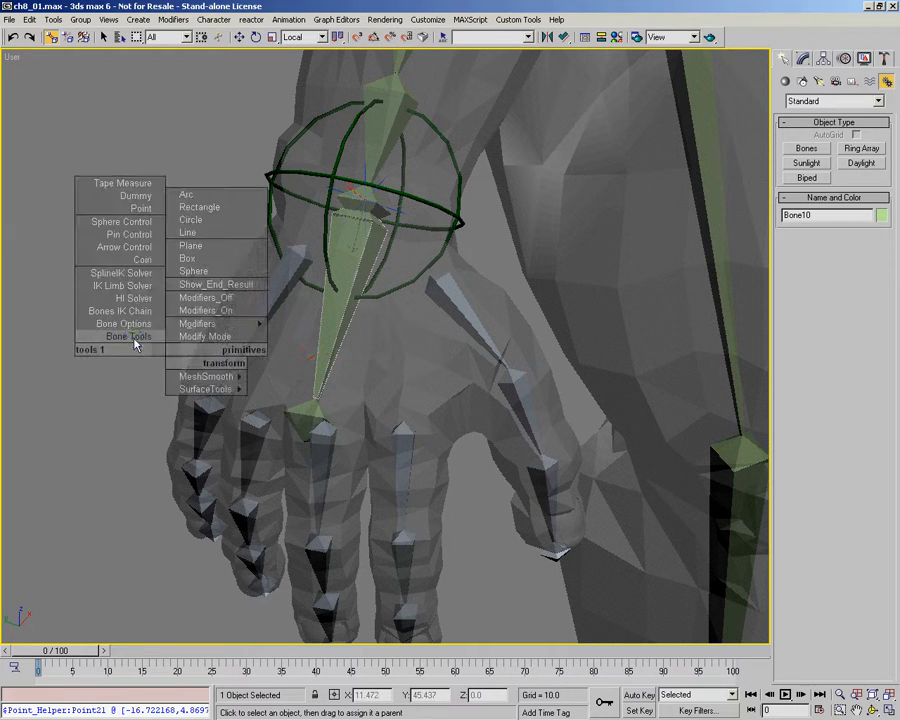
click(132, 337)
click(127, 372)
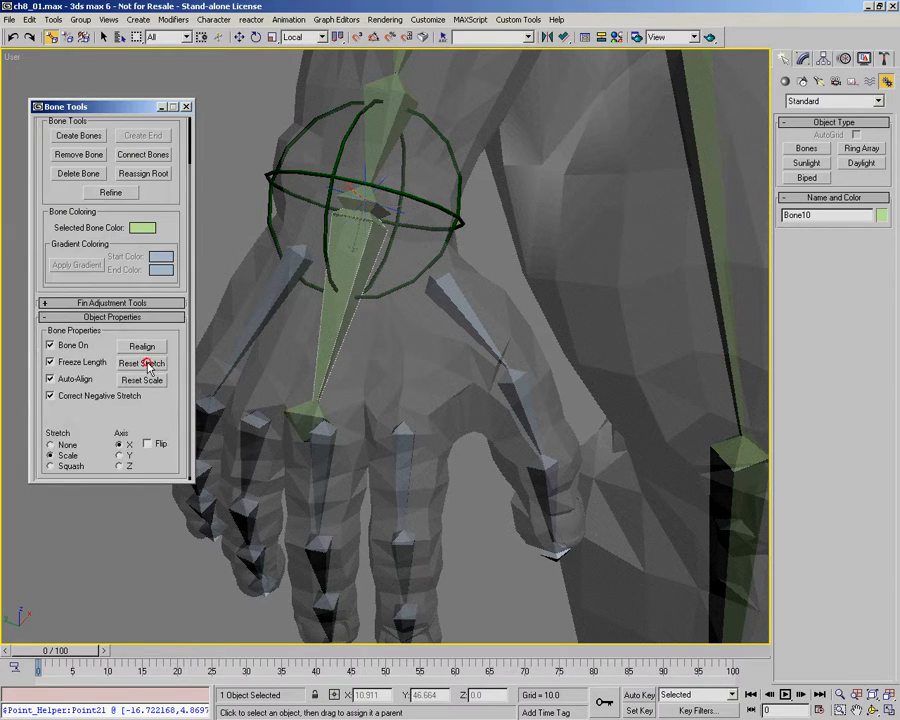
key(F3)
scroll(318, 405, up, 2)
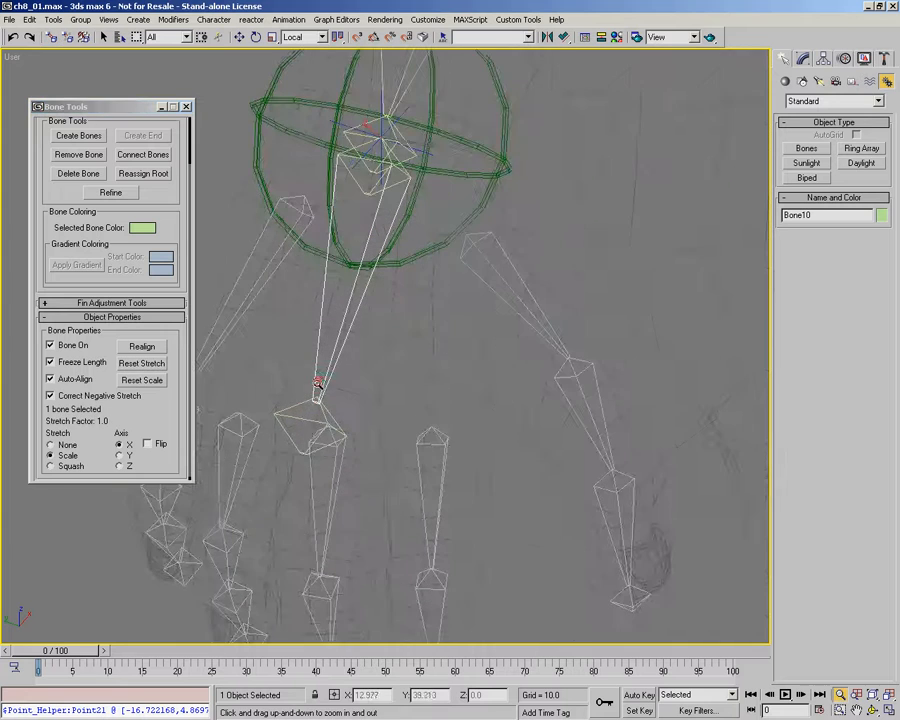
Link the middle finger's base bone to the central palm bone and reset the palm bone's stretch.
right_click(360, 530)
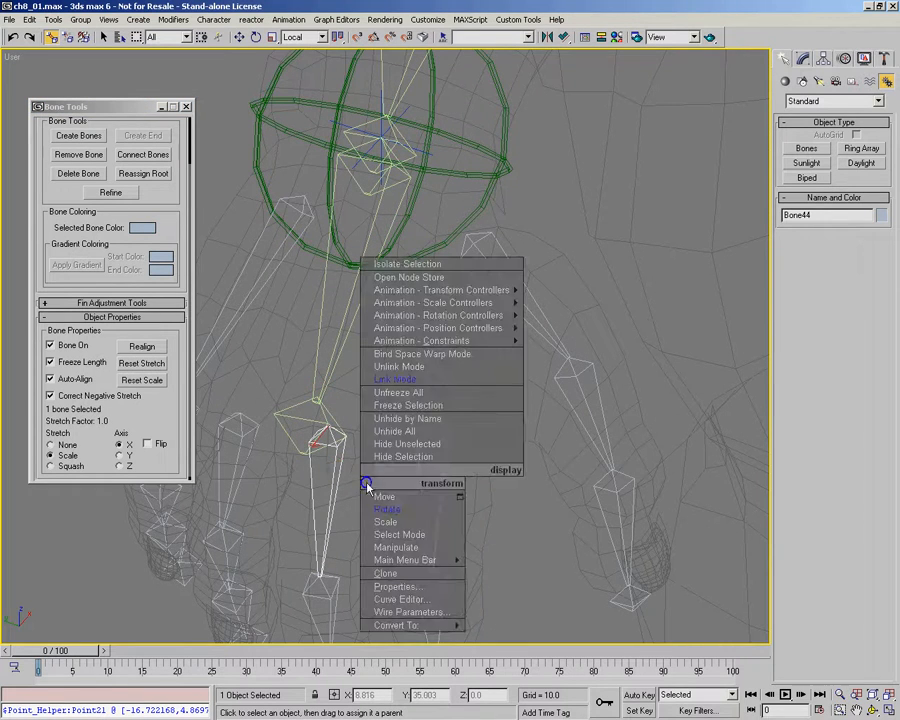
click(400, 373)
drag(333, 474, 351, 339)
click(347, 343)
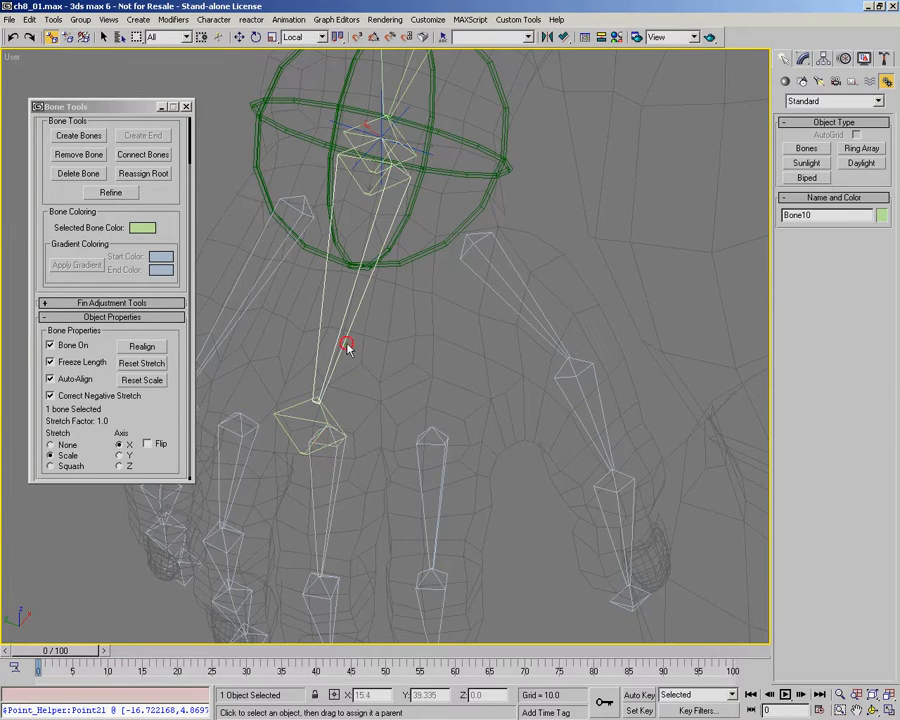
click(159, 363)
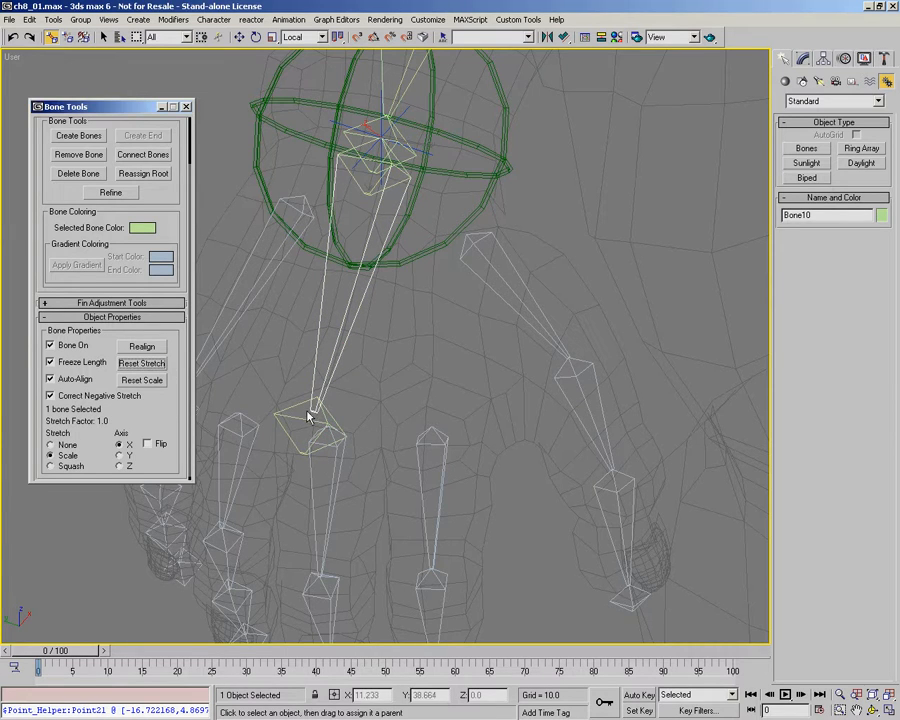
Link the ring finger's base bone to the central palm bone and reset the palm bone's stretch again.
middle_drag(309, 418, 346, 424)
click(305, 410)
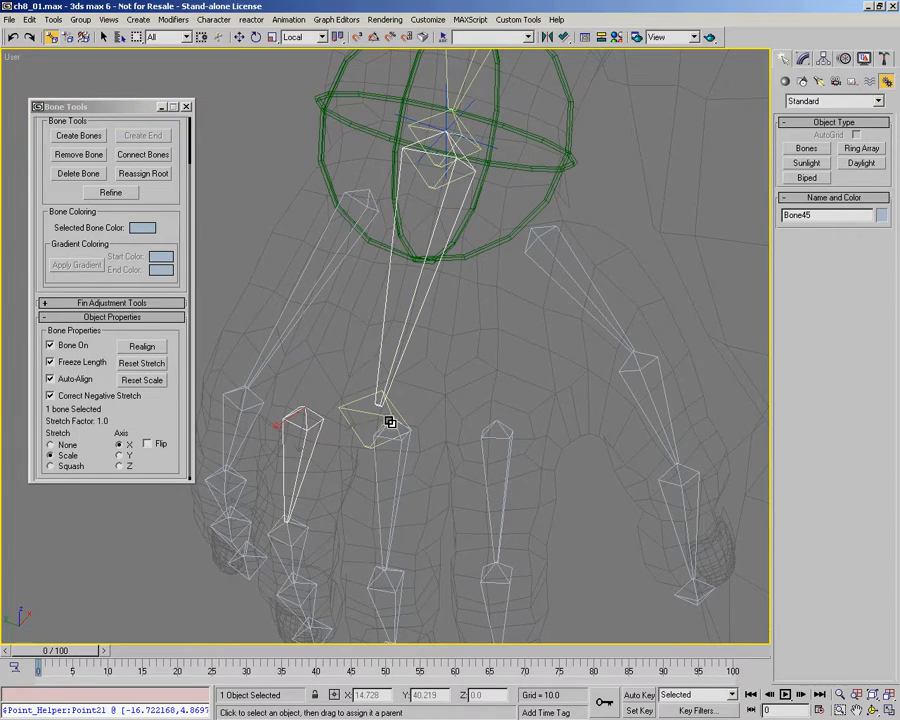
key(ctrl+z)
click(162, 364)
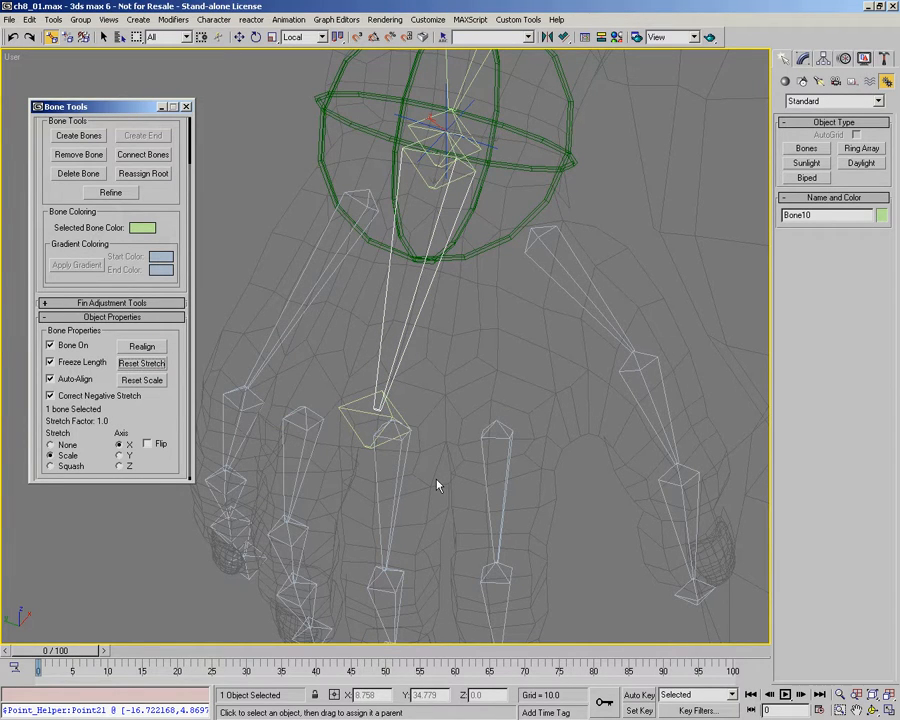
Activate the Move tool and select the base bones of the ring, middle and index fingers together.
key(w)
click(492, 426)
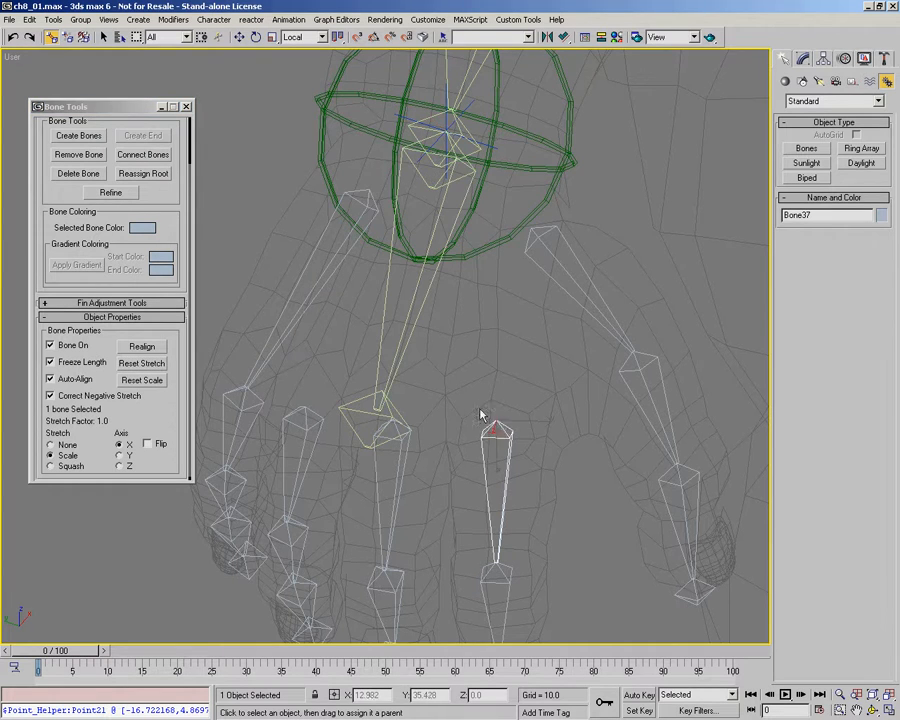
scroll(430, 362, down, 3)
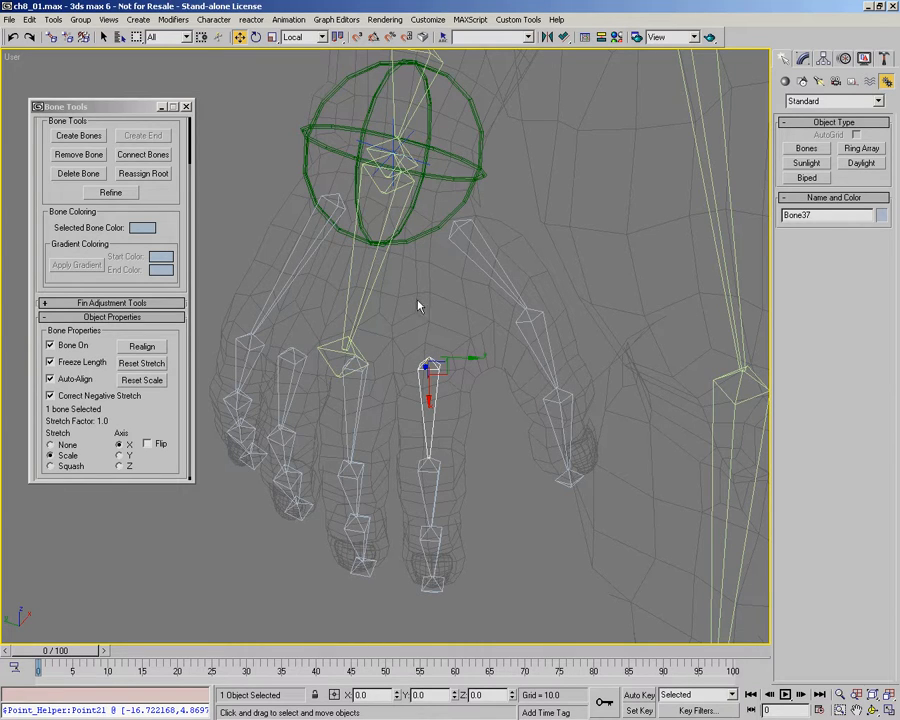
mouse_move(434, 367)
mouse_down()
mouse_move(466, 352)
mouse_move(404, 346)
mouse_move(402, 374)
mouse_move(431, 360)
mouse_move(425, 368)
mouse_up()
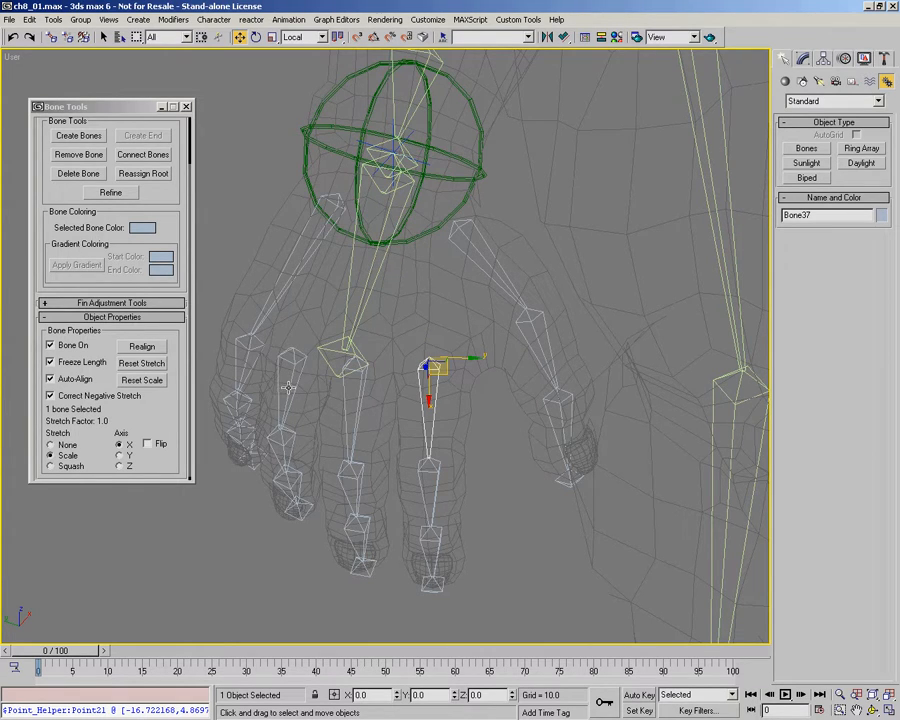
click(356, 405)
ctrl+click(356, 403)
ctrl+click(435, 404)
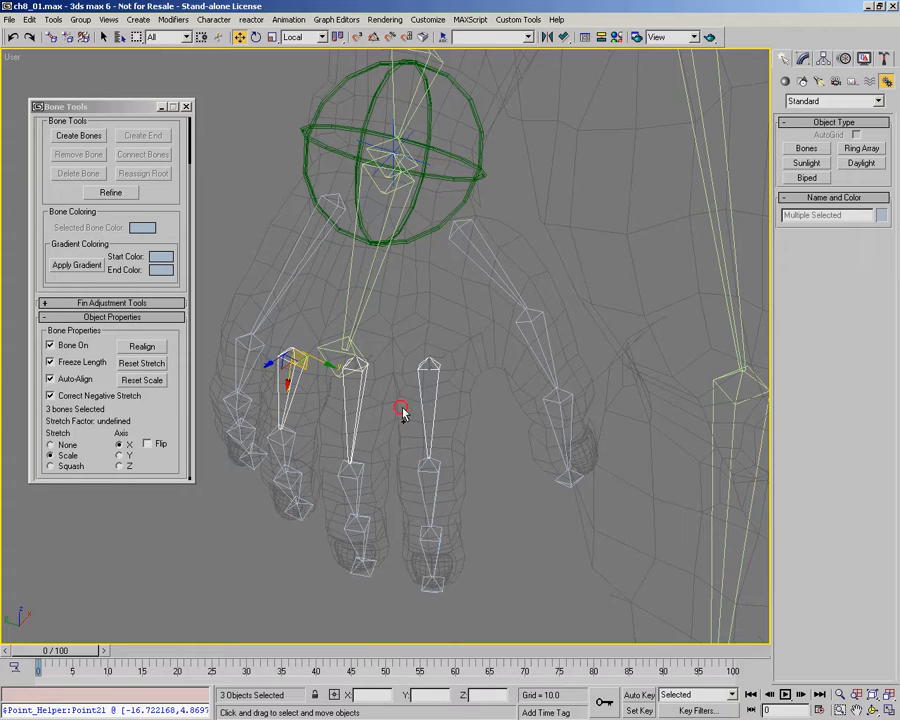
middle_drag(354, 311, 353, 320)
click(432, 403)
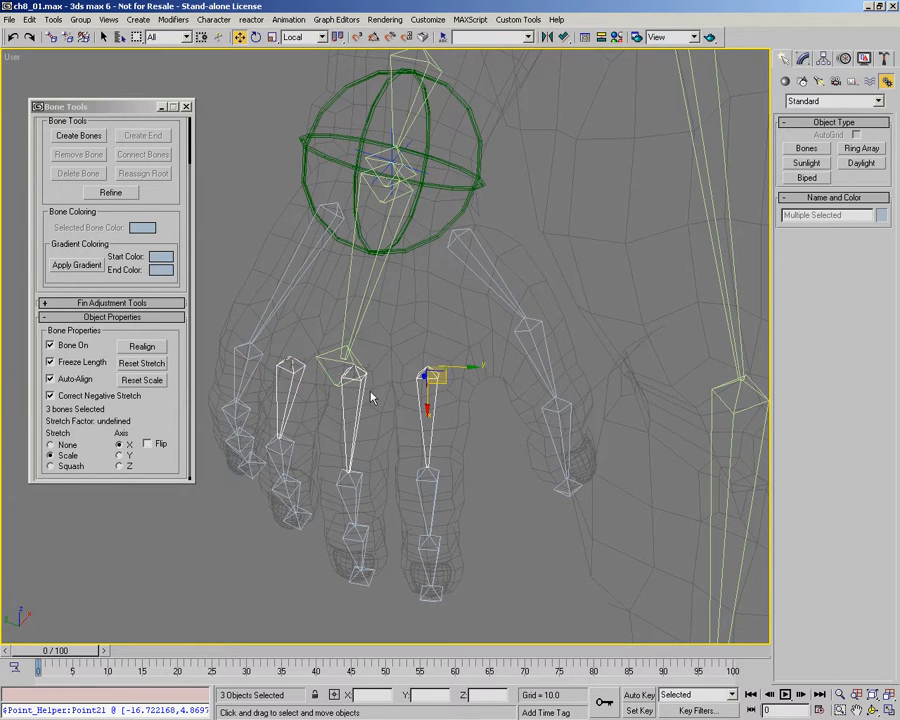
Unlink the base bones of the ring, middle and index fingers and reset the central palm bone's stretch.
click(70, 39)
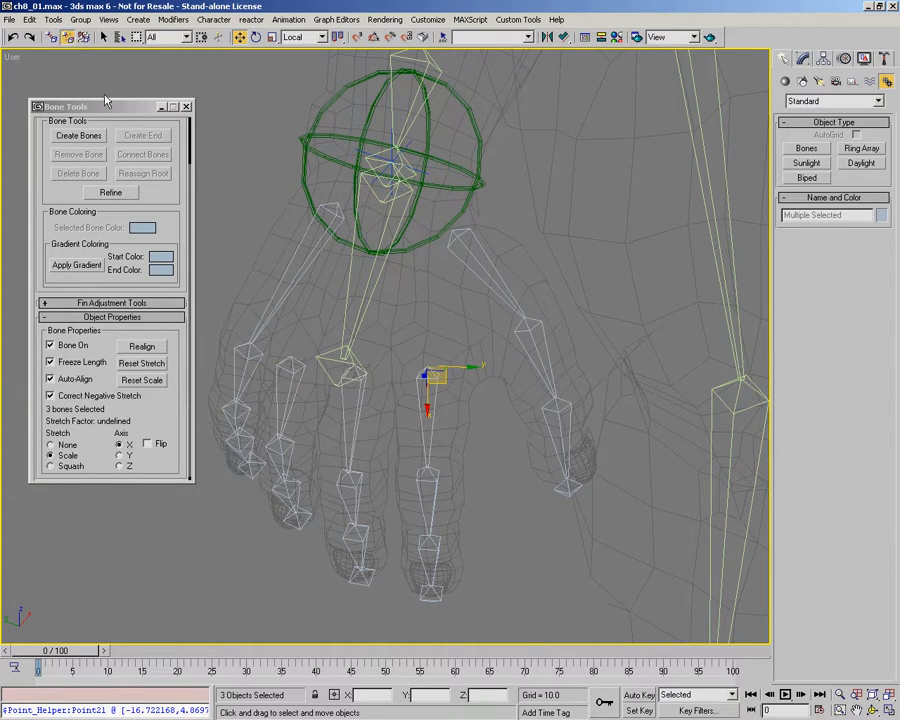
click(354, 308)
click(158, 365)
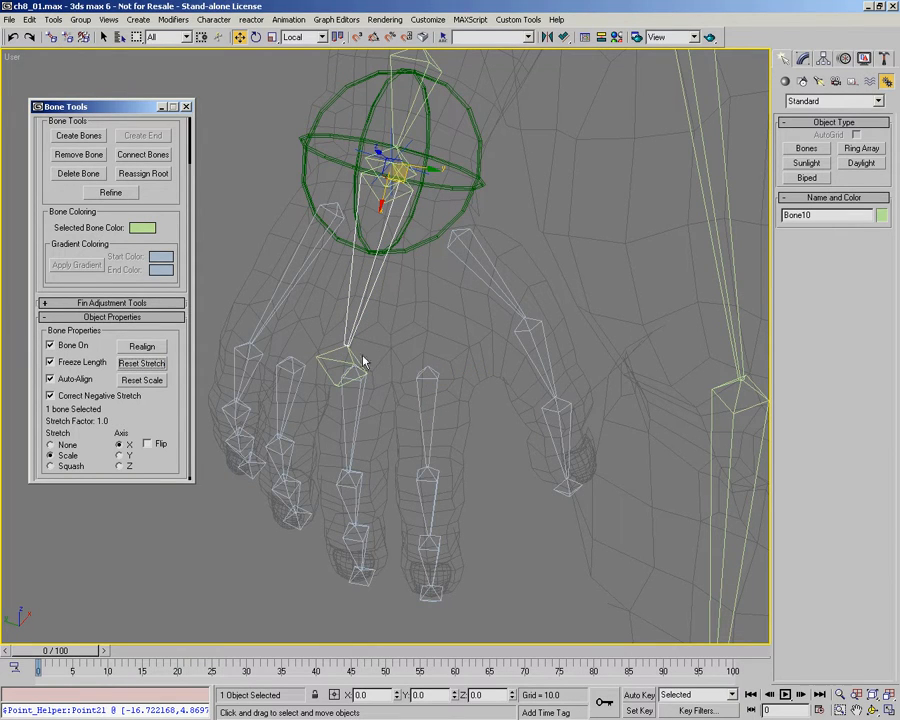
Create a Point helper between the central palm bone and the thumb's base bone.
click(486, 271)
middle_drag(509, 287, 478, 317)
scroll(440, 258, up, 4)
middle_drag(412, 301, 453, 294)
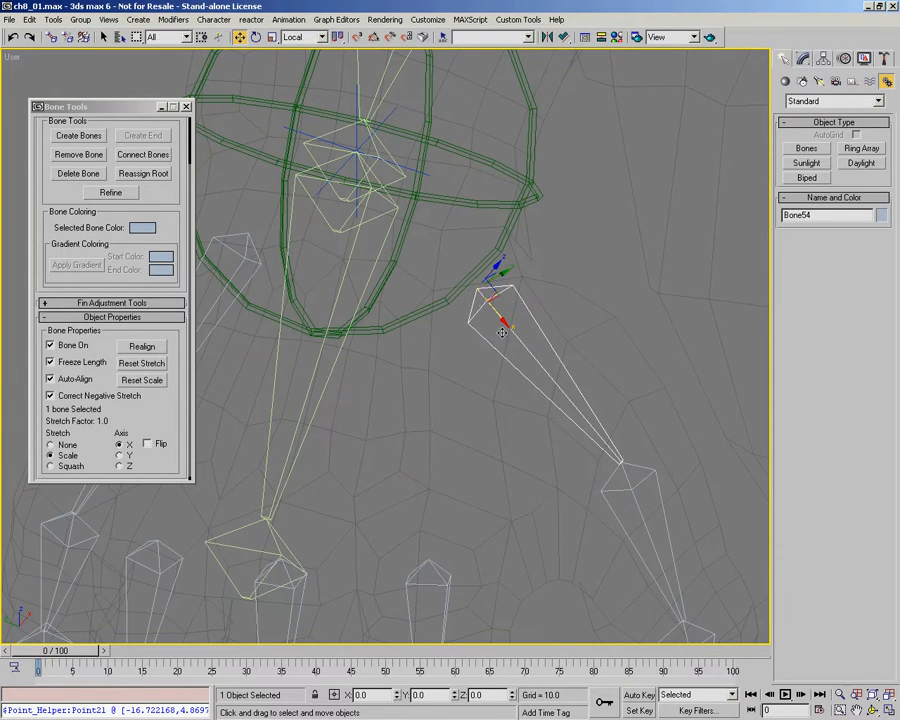
right_click(457, 396)
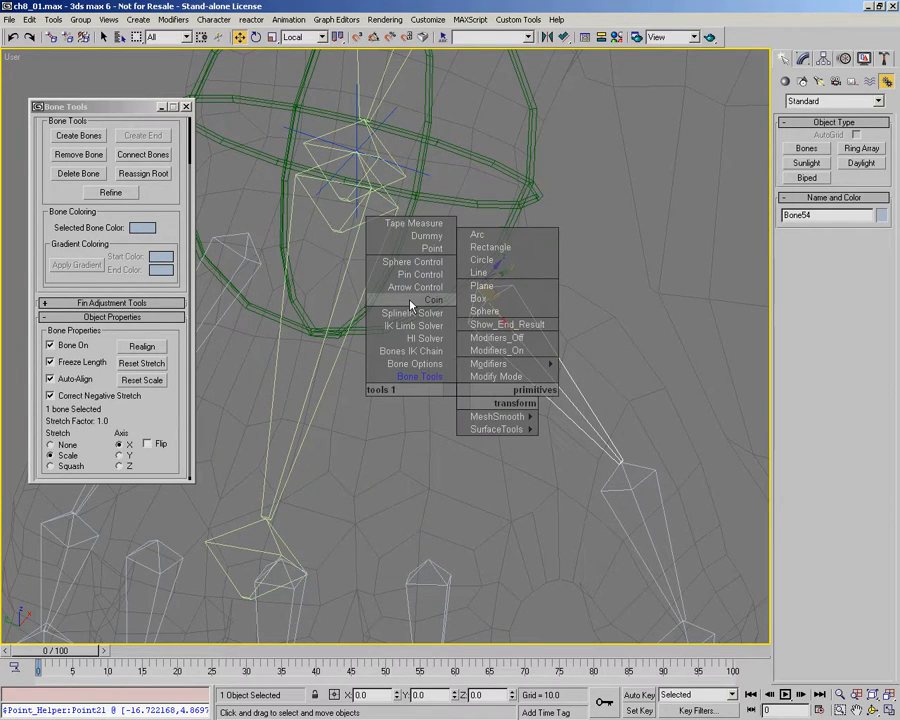
click(431, 248)
click(440, 365)
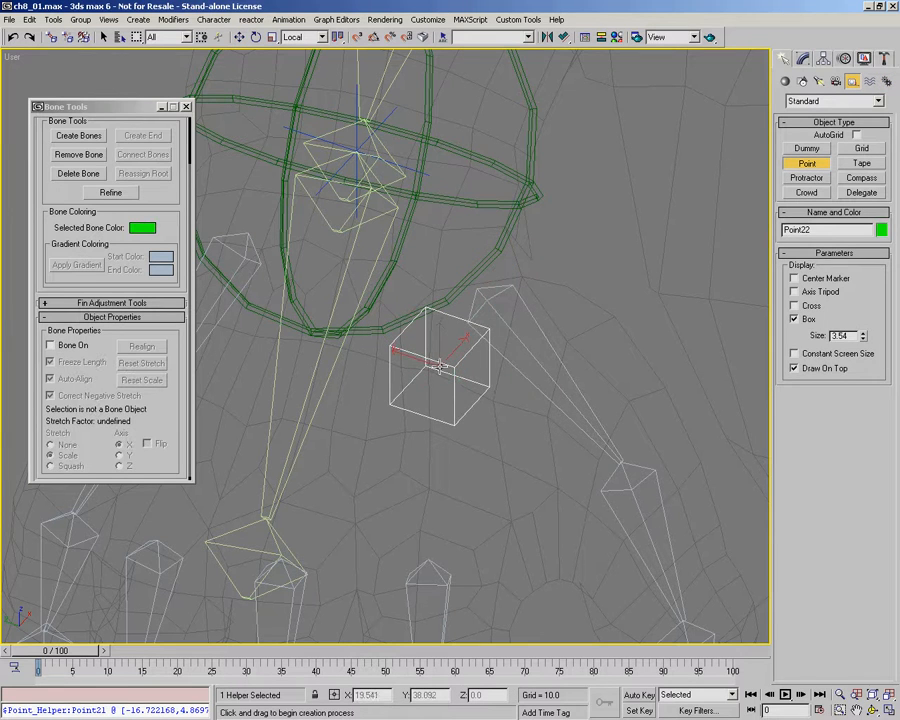
Align the new point helper to the thumb's base bone in both position and orientation.
right_click(466, 354)
click(515, 348)
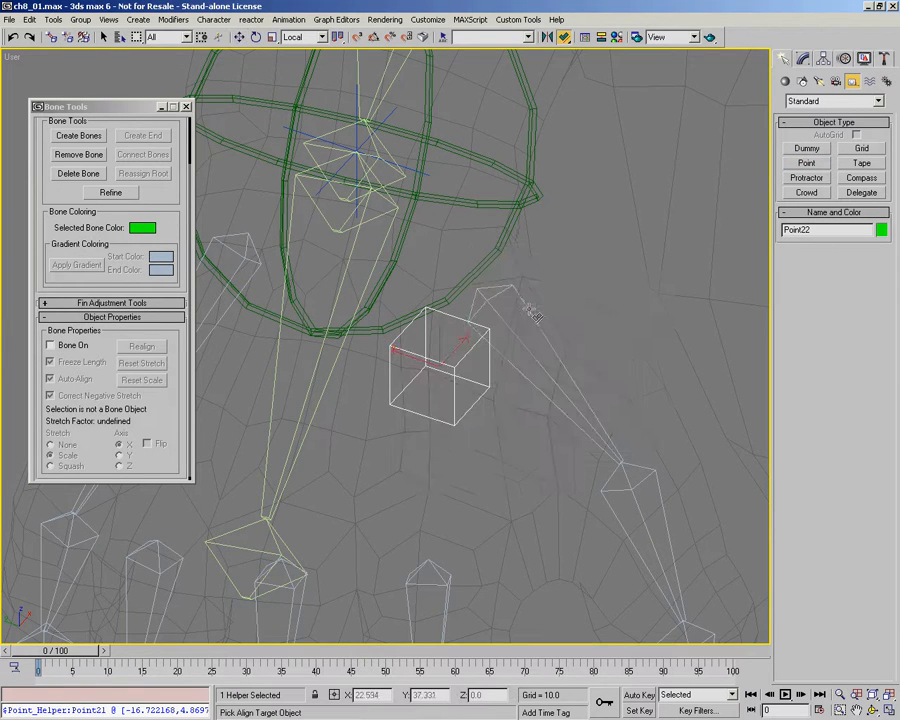
click(530, 312)
click(350, 285)
click(403, 285)
click(456, 285)
click(463, 352)
click(355, 416)
click(400, 416)
click(448, 416)
click(535, 269)
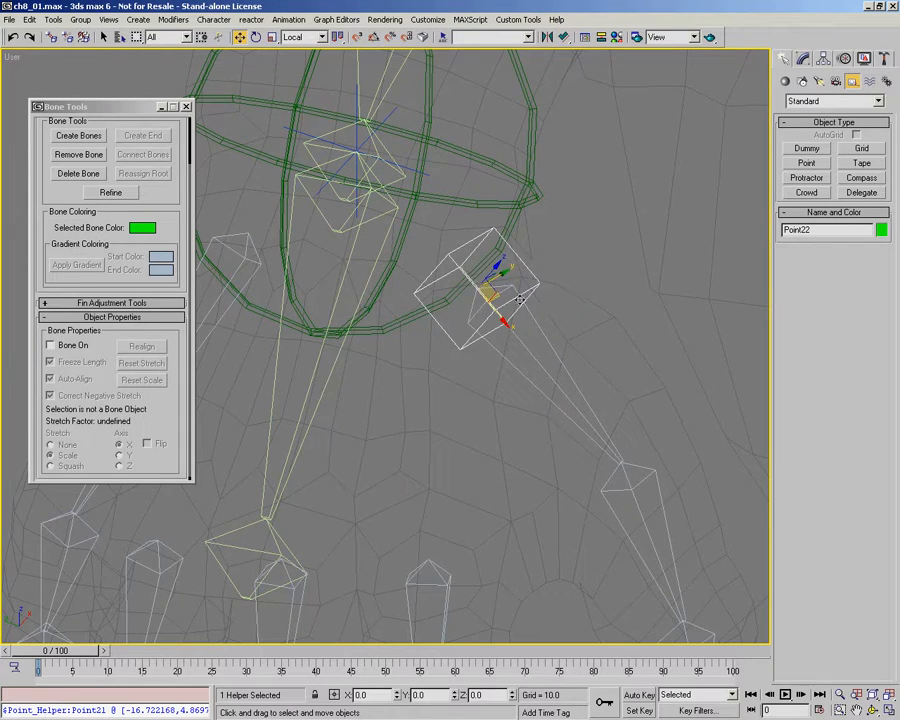
scroll(519, 299, down, 3)
middle_drag(446, 330, 508, 274)
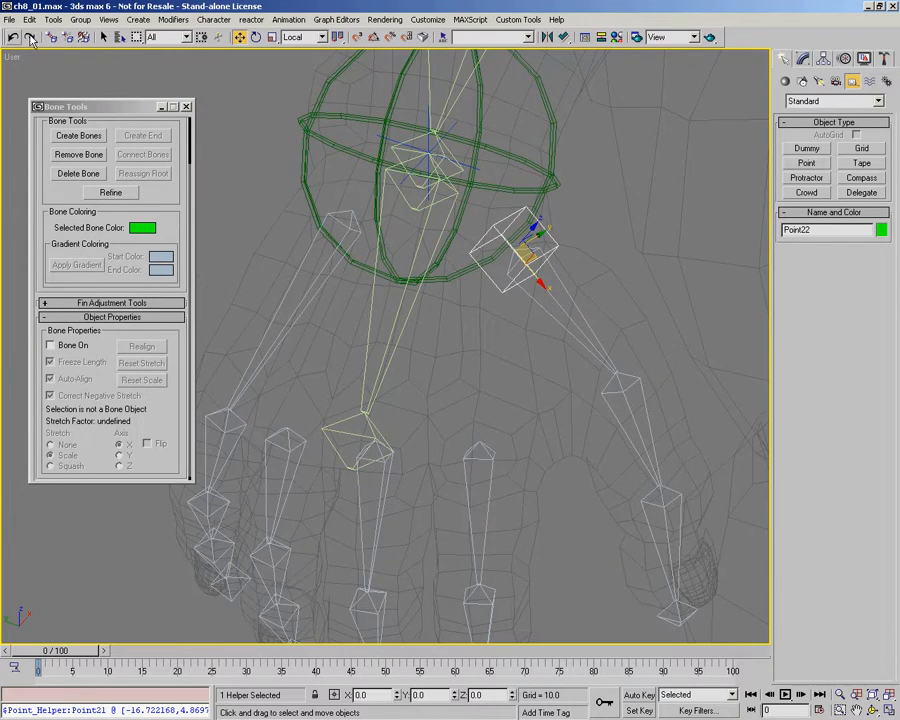
Link the thumb's base bone to the point helper, link the helper to the central palm bone, and reset the palm bone's stretch.
click(57, 40)
click(540, 262)
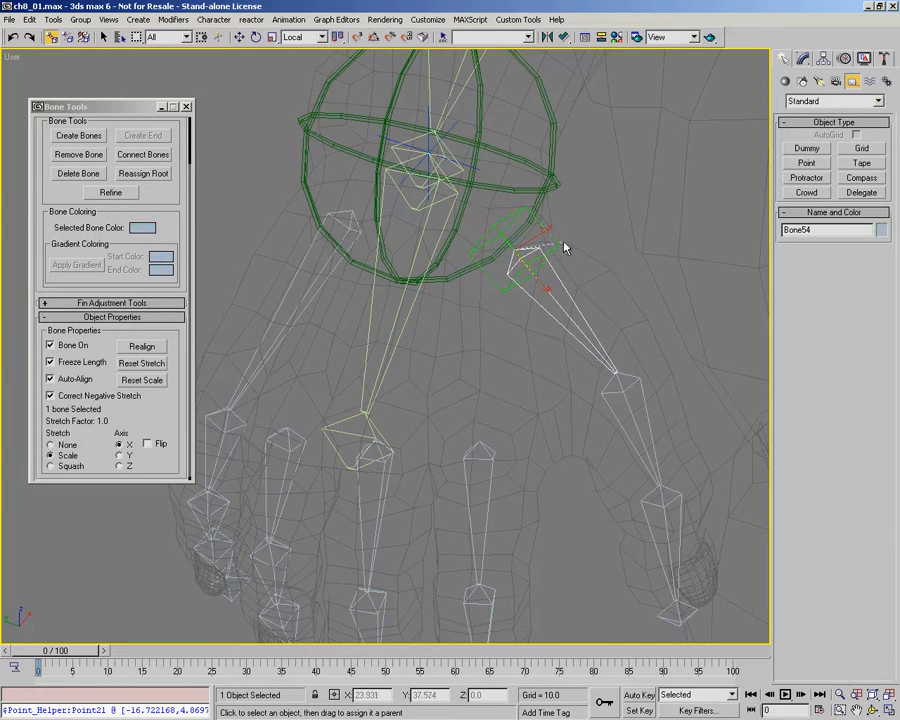
drag(545, 237, 394, 338)
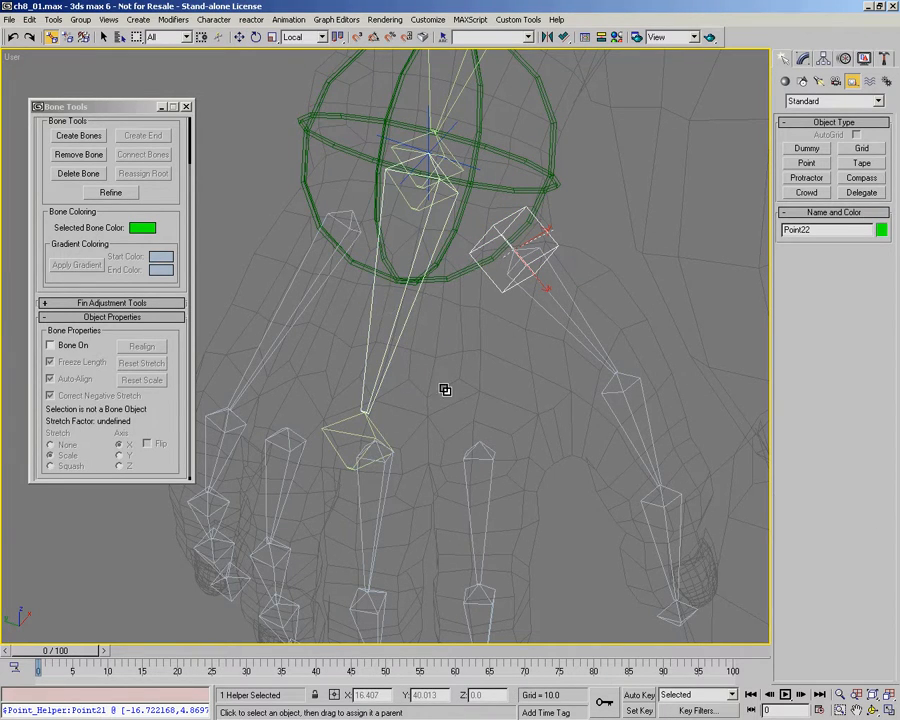
click(389, 357)
click(148, 364)
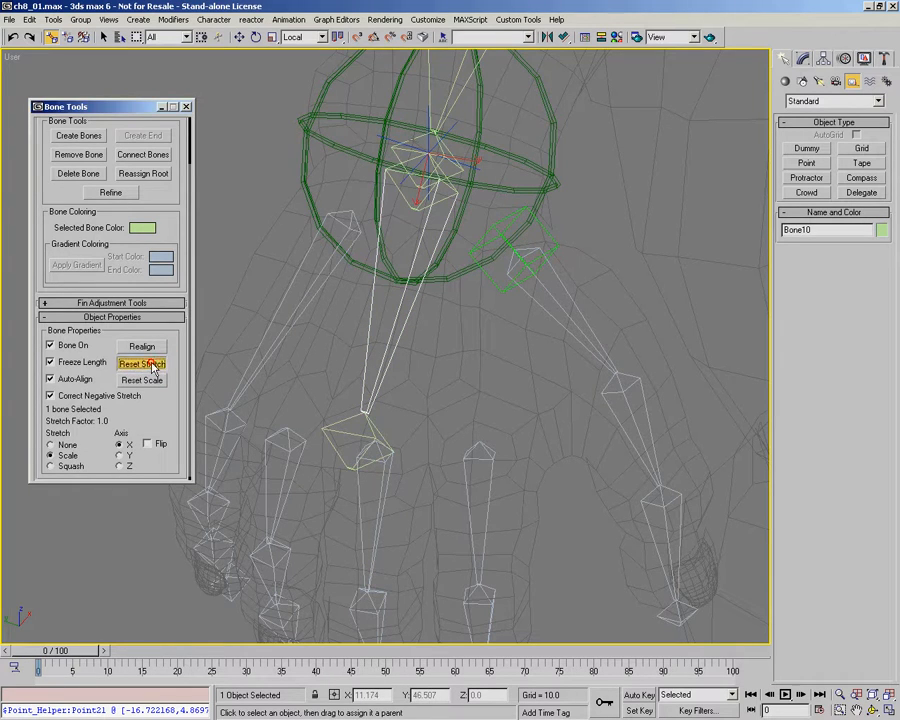
Activate the Move tool and delete the point helper at the thumb's base.
click(486, 278)
right_click(578, 326)
click(592, 336)
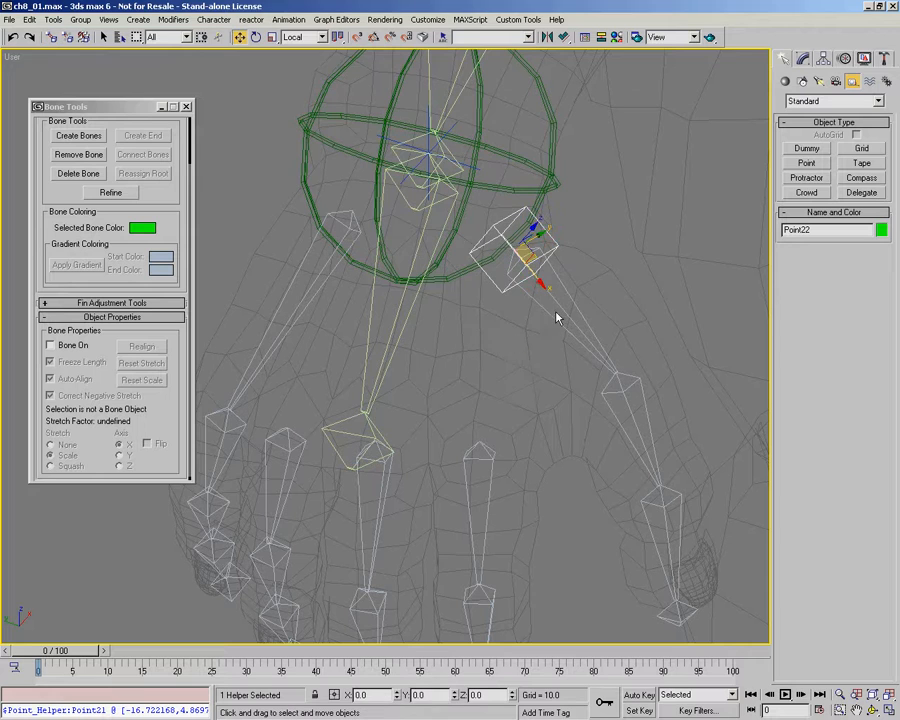
click(557, 324)
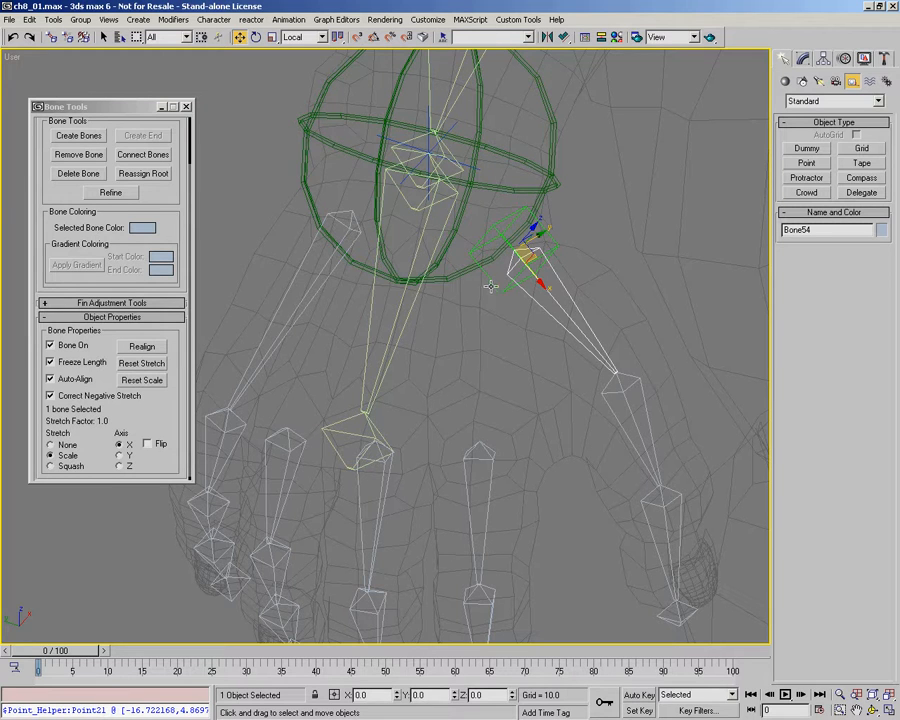
click(494, 284)
key(Delete)
Select the base bones of the thumb and all four fingers together and link them to the central palm bone.
click(530, 295)
middle_drag(417, 337, 434, 320)
scroll(424, 318, down, 3)
right_click(488, 316)
click(501, 333)
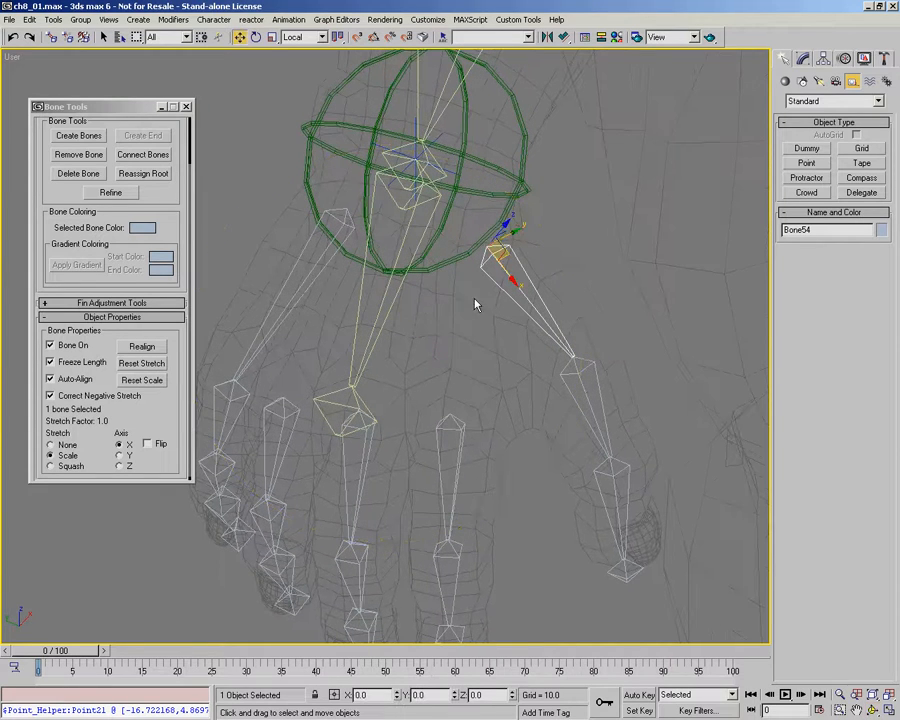
right_click(430, 371)
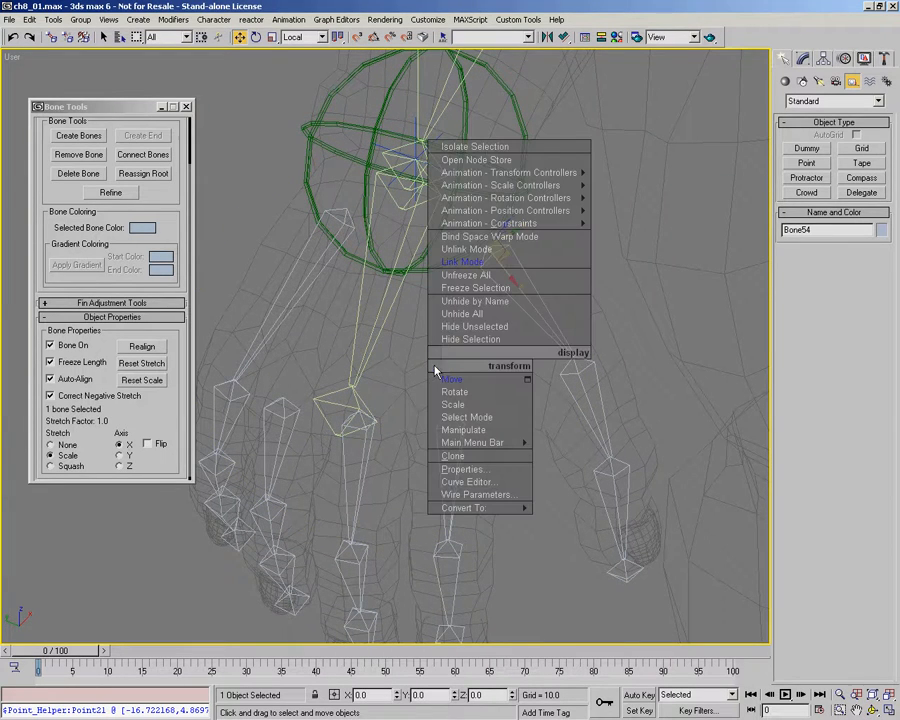
click(470, 278)
ctrl+drag(498, 459, 256, 443)
ctrl+click(286, 311)
drag(320, 269, 361, 308)
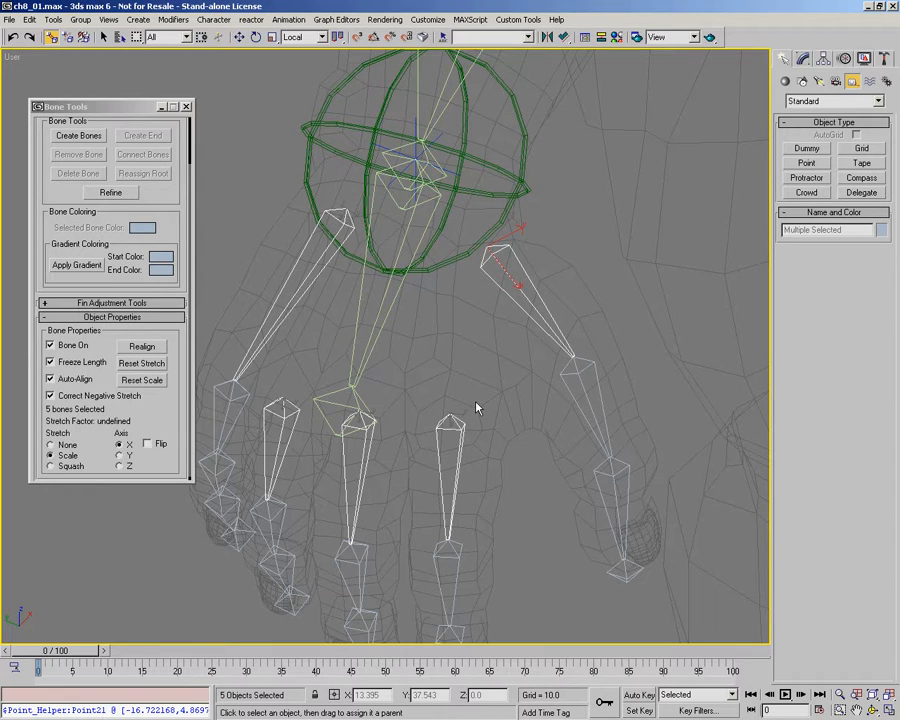
Add a parent point helper to each of the five selected base bones, then clear the selection.
key(Page_Up)
middle_drag(462, 388, 474, 352)
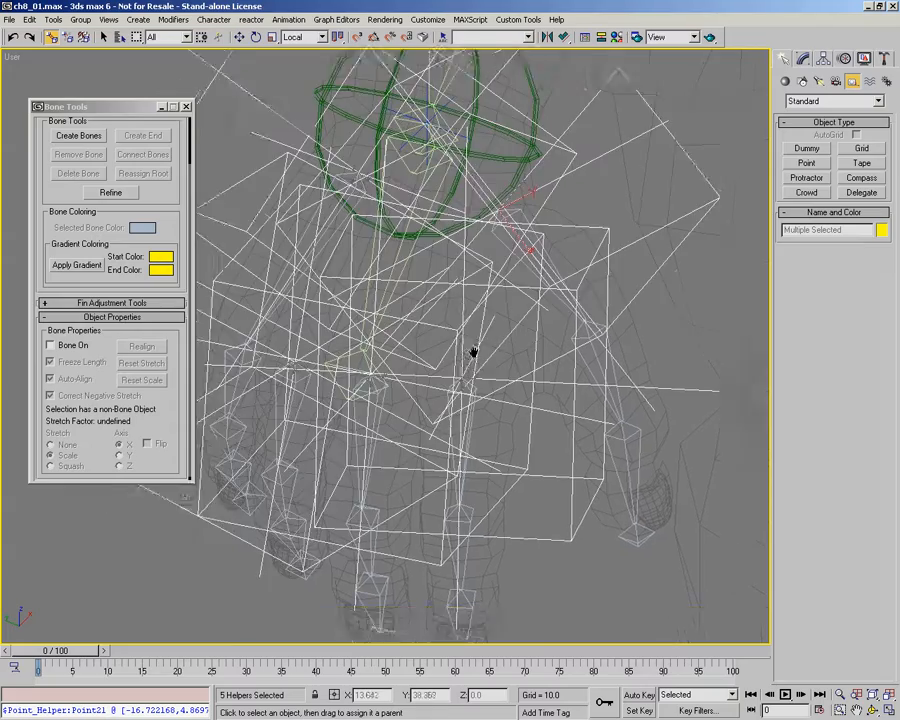
scroll(474, 351, down, 5)
key(ctrl+r)
drag(474, 350, 503, 240)
key(alt+z)
alt+middle_drag(503, 240, 437, 372)
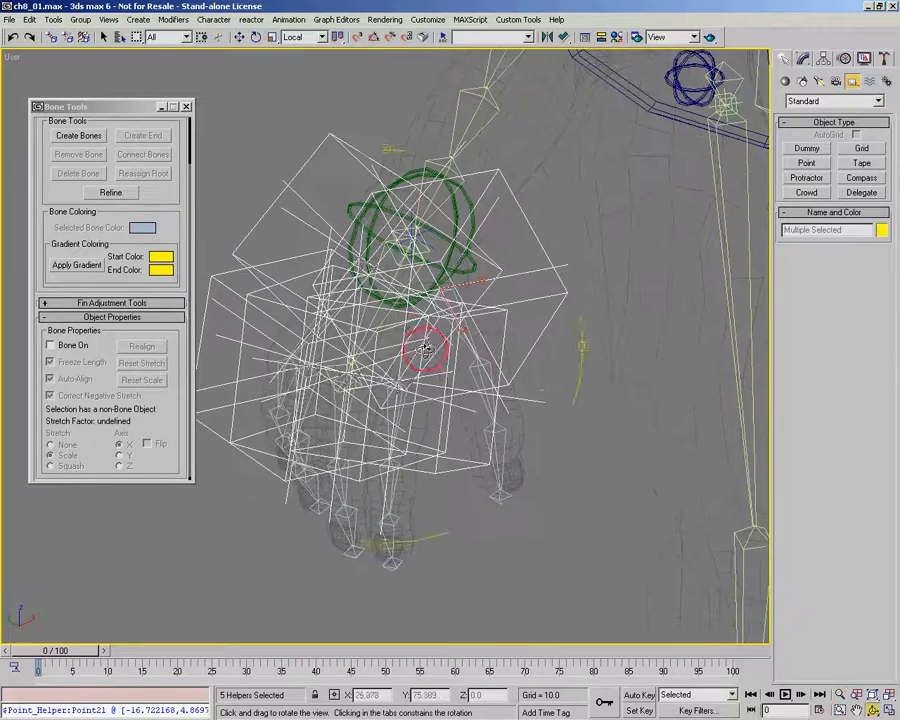
click(548, 318)
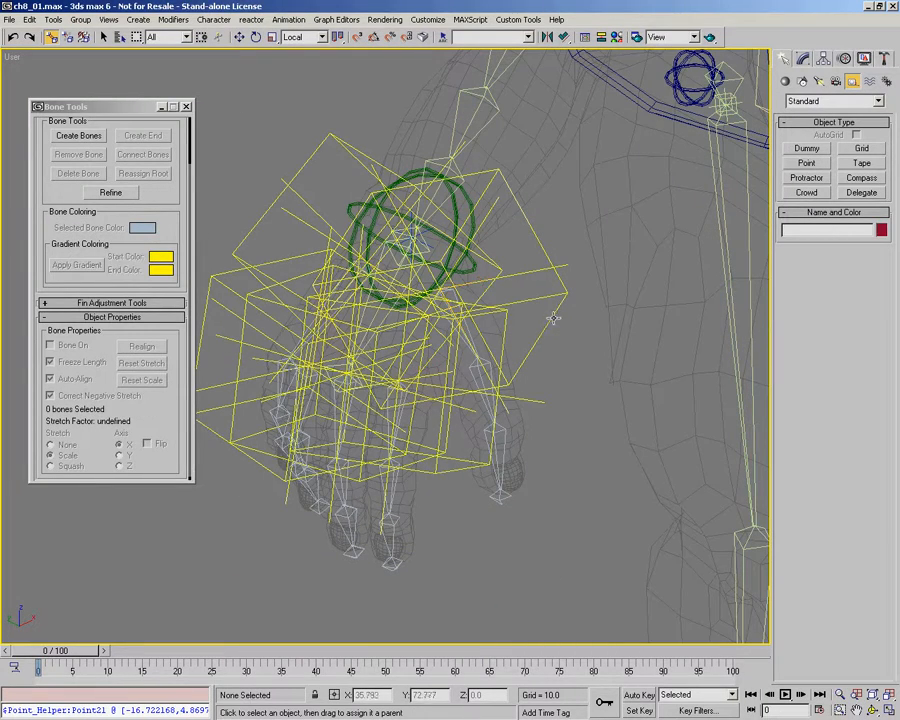
Set the size of the thumb's point helper to 2.
click(553, 318)
click(803, 58)
click(850, 286)
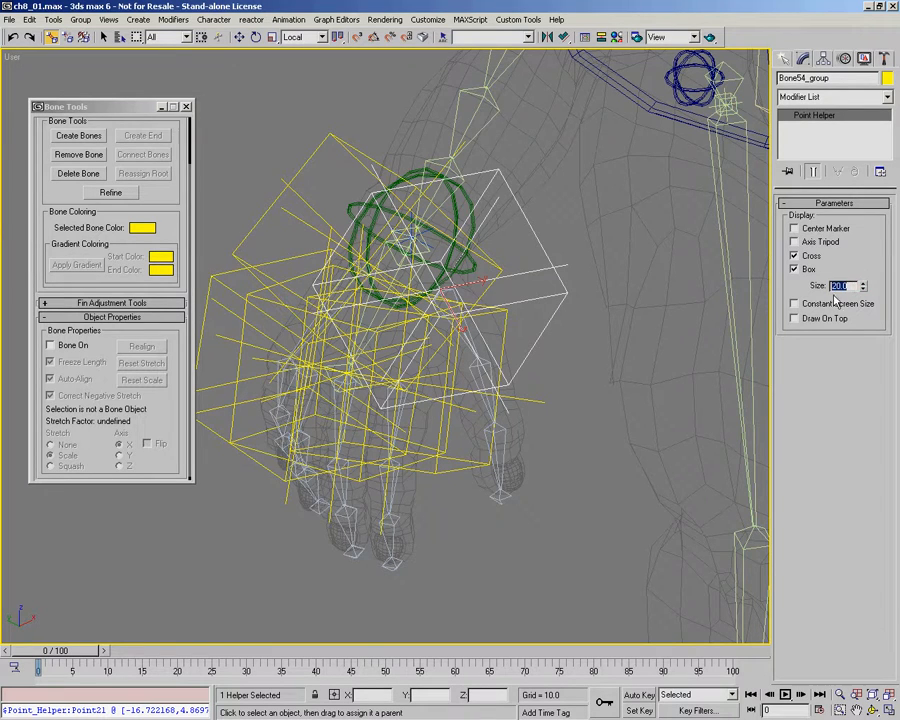
text(2)
key(Return)
Set the size of the index and middle fingers' point helpers to 2.
click(507, 332)
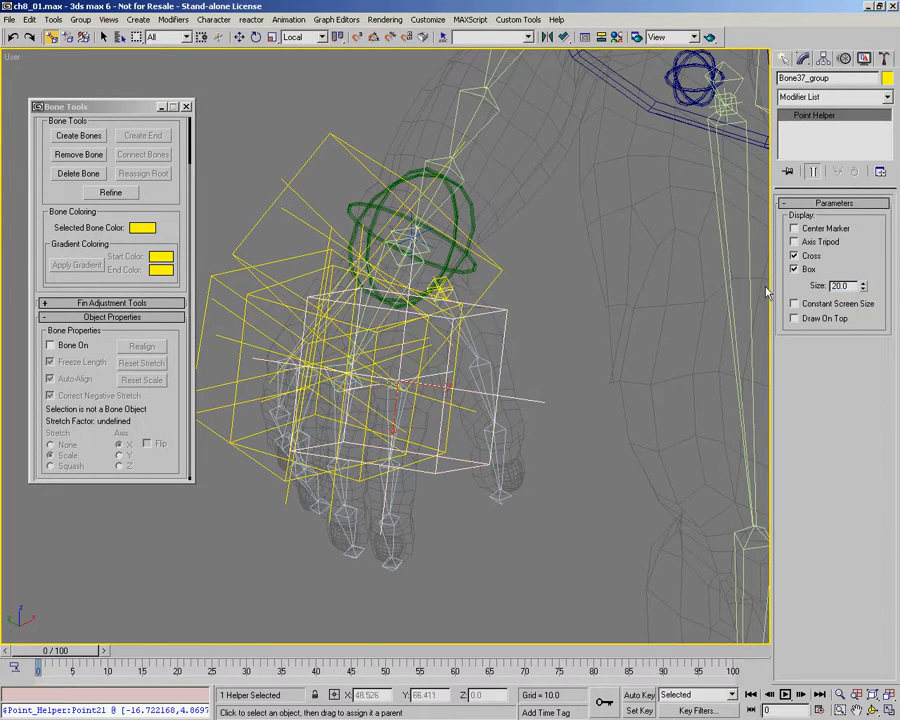
text(2)
key(Return)
click(450, 411)
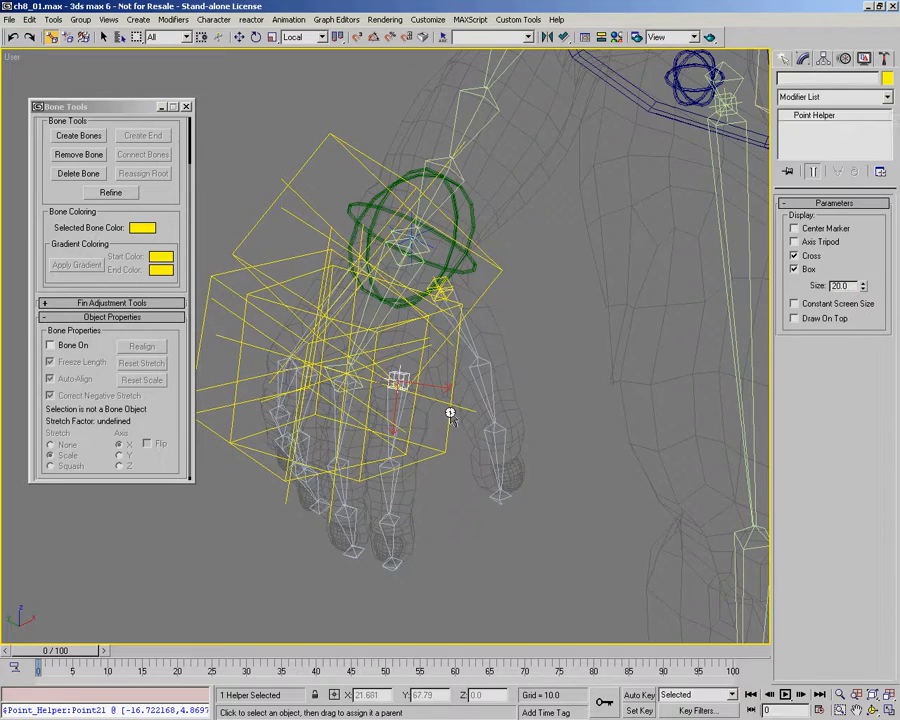
text(2)
key(Return)
Set the size of the ring and little fingers' point helpers to 2.
click(413, 410)
double_click(852, 286)
text(2)
key(Return)
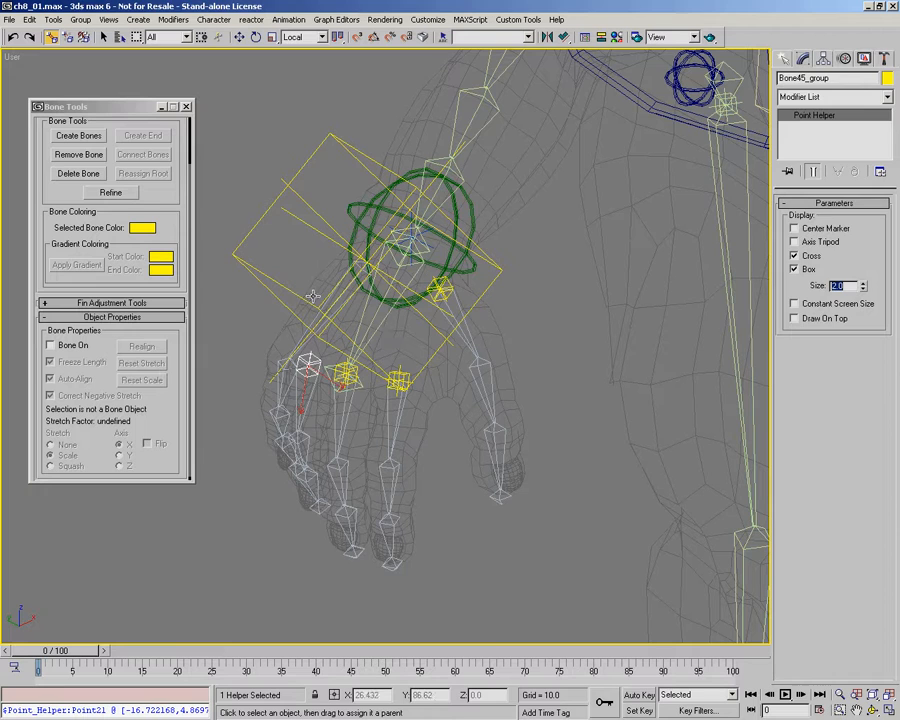
click(296, 289)
double_click(848, 286)
text(2)
key(Return)
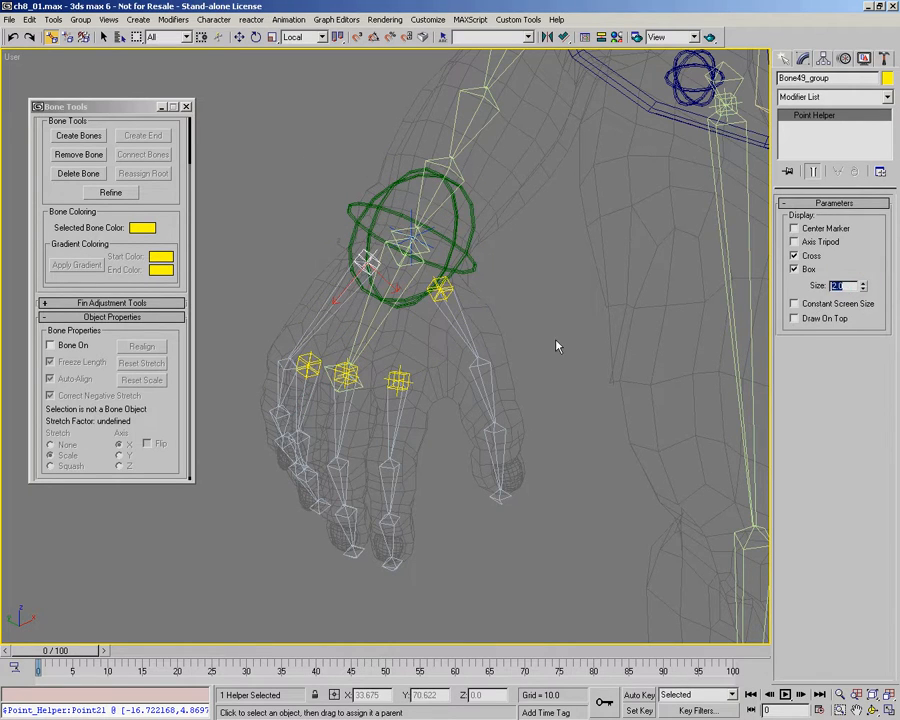
Check the index finger's hierarchy by stepping from its base bone up through its parents with the Move tool active.
alt+middle_drag(389, 239, 350, 352)
scroll(352, 355, up, 2)
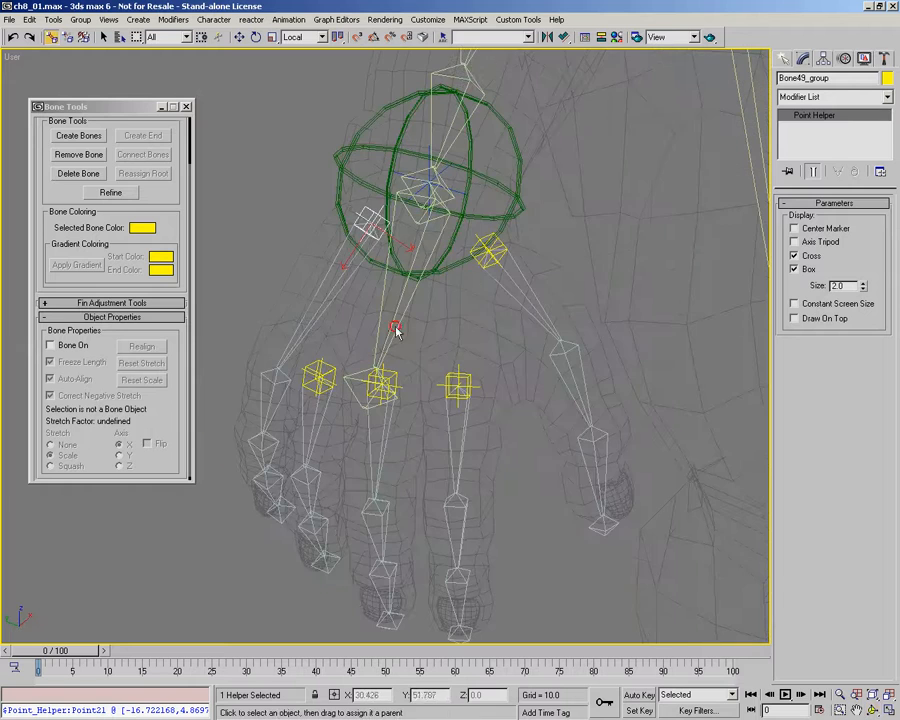
ctrl+alt+middle_drag(446, 330, 387, 260)
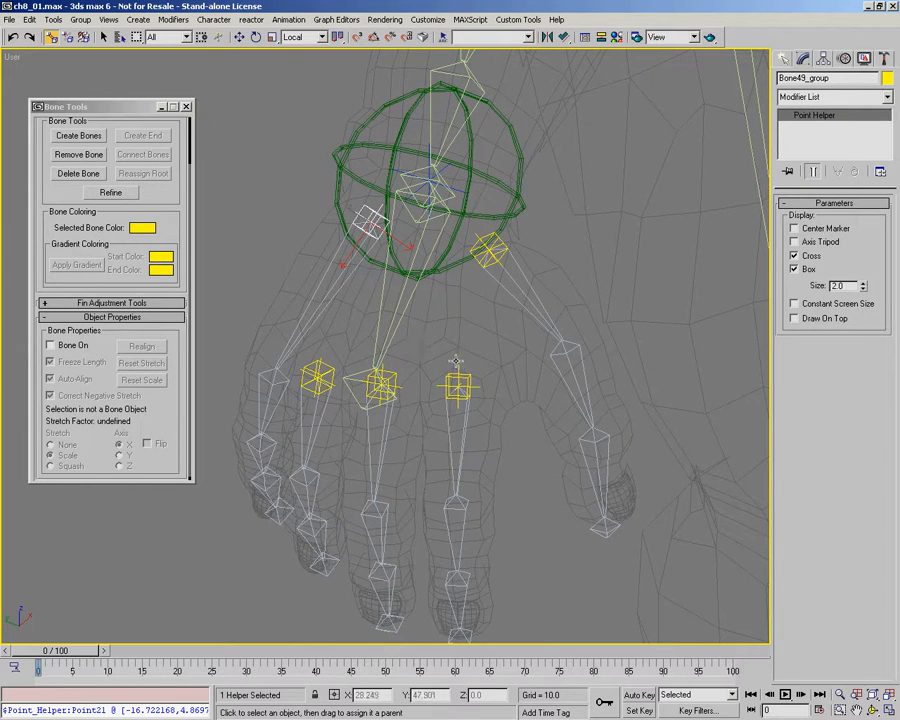
click(463, 431)
right_click(508, 446)
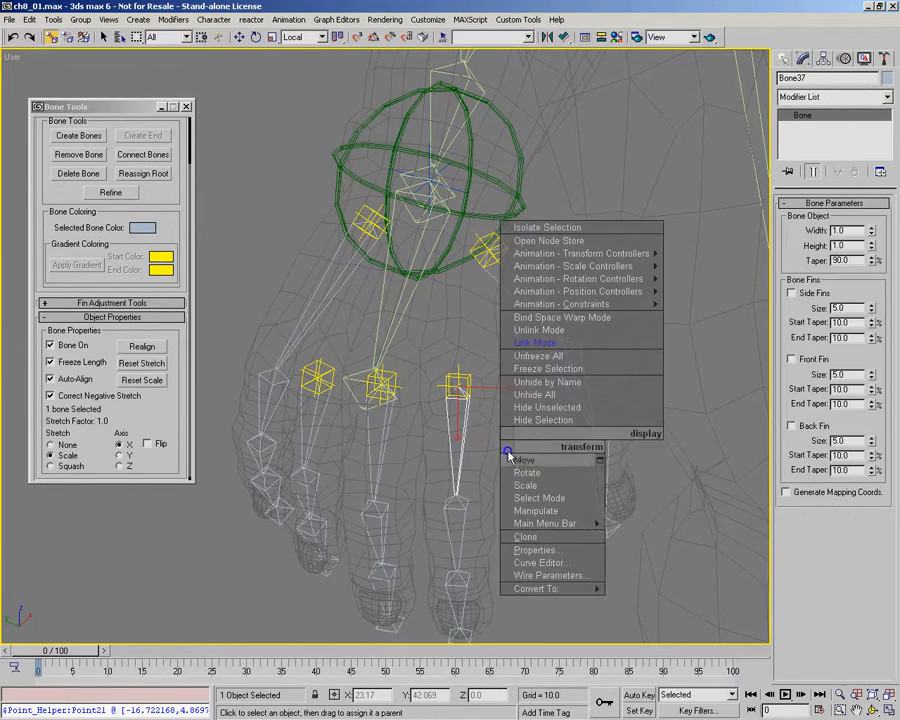
click(528, 453)
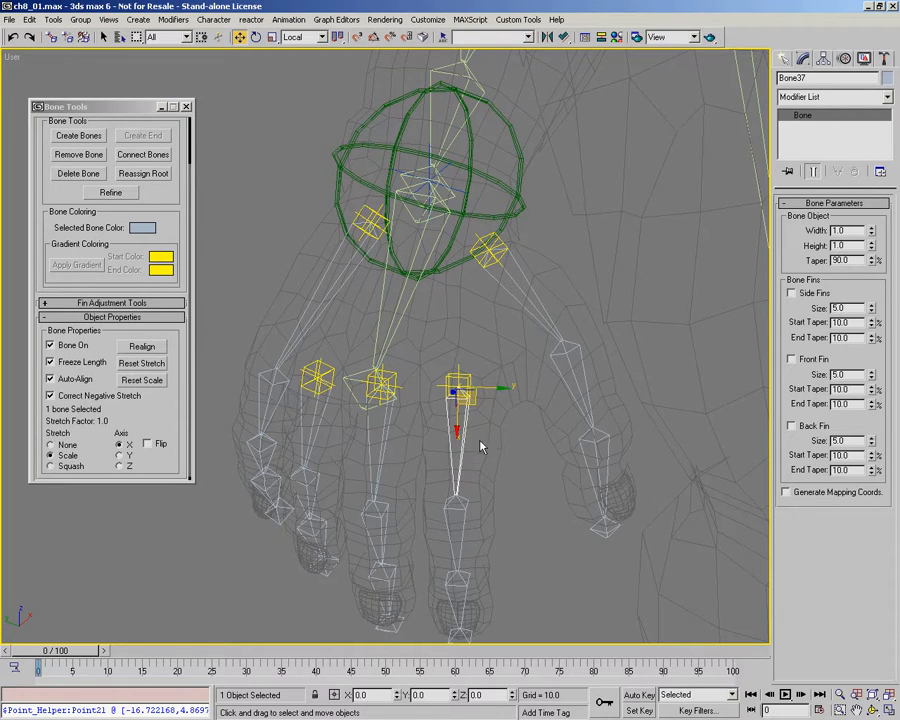
key(Page_Up)
key(Page_Up)
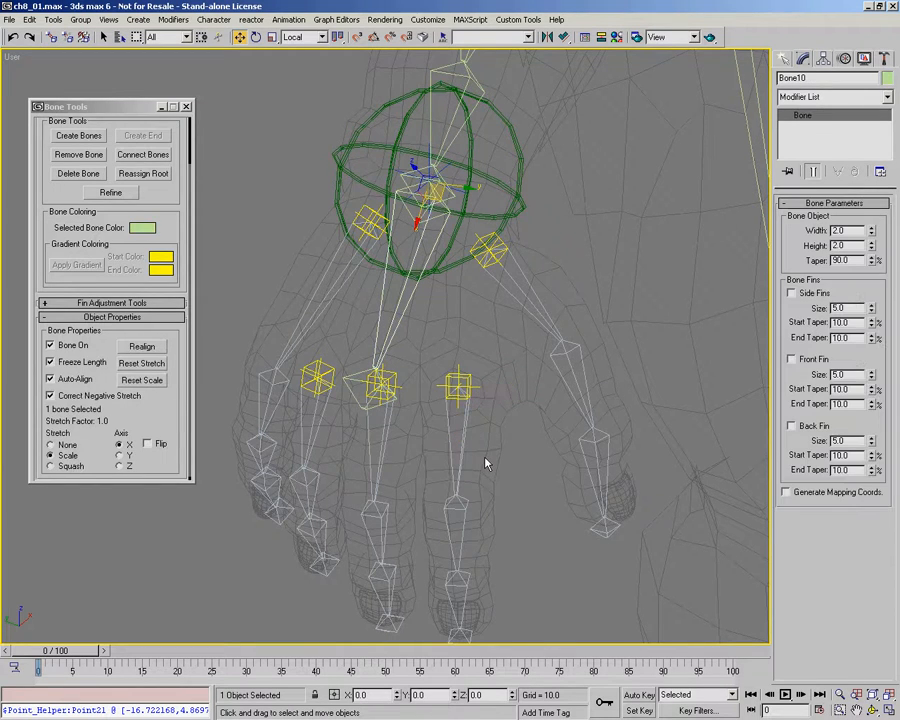
Try moving the index finger's point helper, cancel the move, and reset the stretch of the parent palm bone.
click(457, 378)
drag(457, 379, 378, 360)
right_click(420, 400)
right_click(378, 360)
key(Page_Up)
click(145, 365)
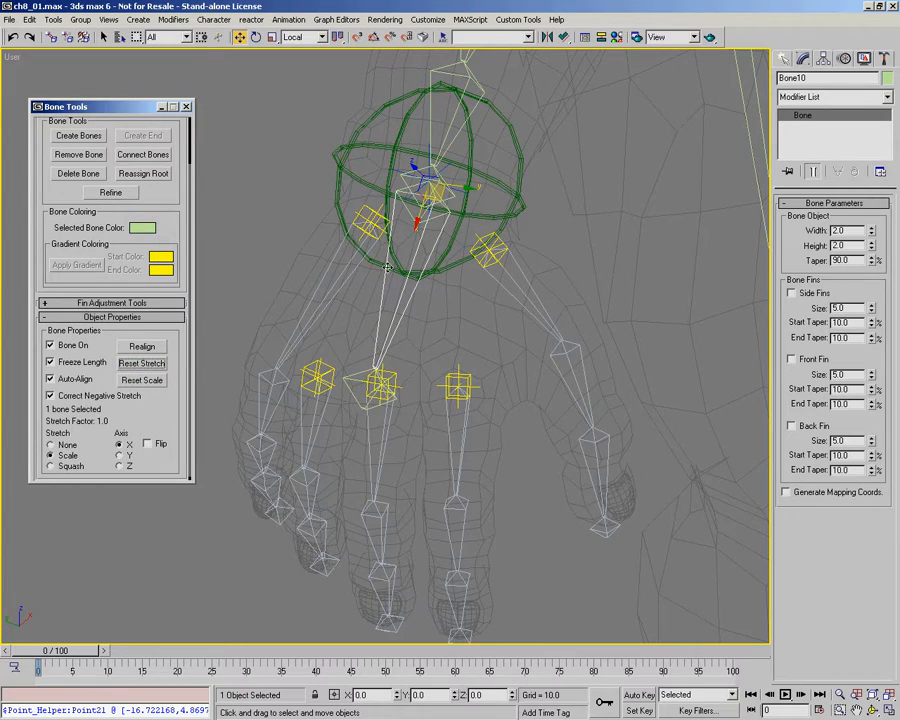
Bring the whole character rig into view and close the Bone Tools window.
scroll(414, 346, down, 6)
ctrl+alt+middle_drag(358, 307, 297, 325)
ctrl+alt+middle_drag(297, 325, 322, 333)
middle_drag(322, 333, 281, 359)
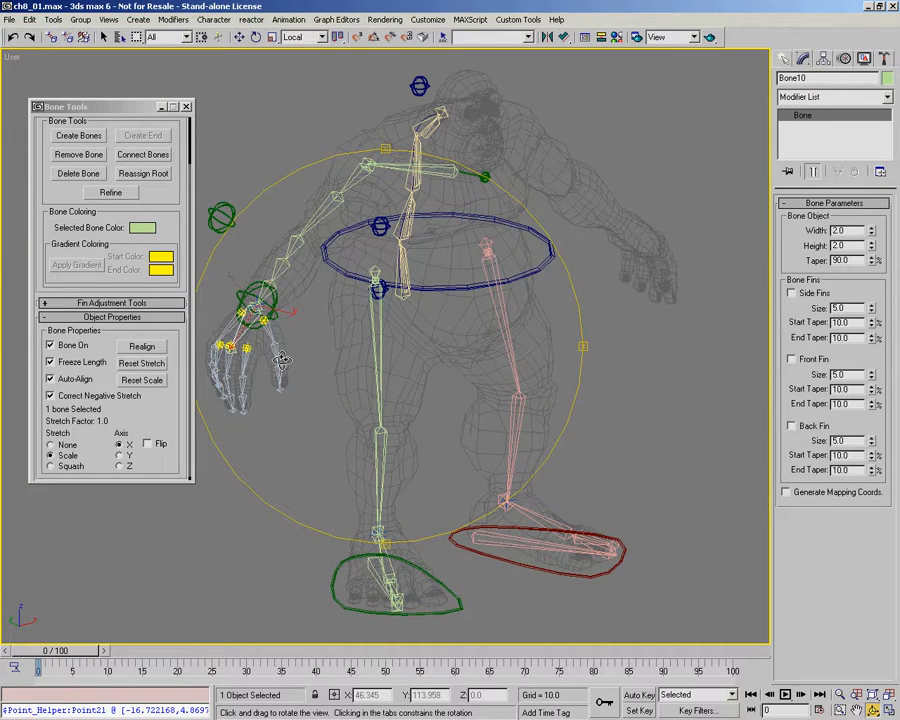
right_click(460, 429)
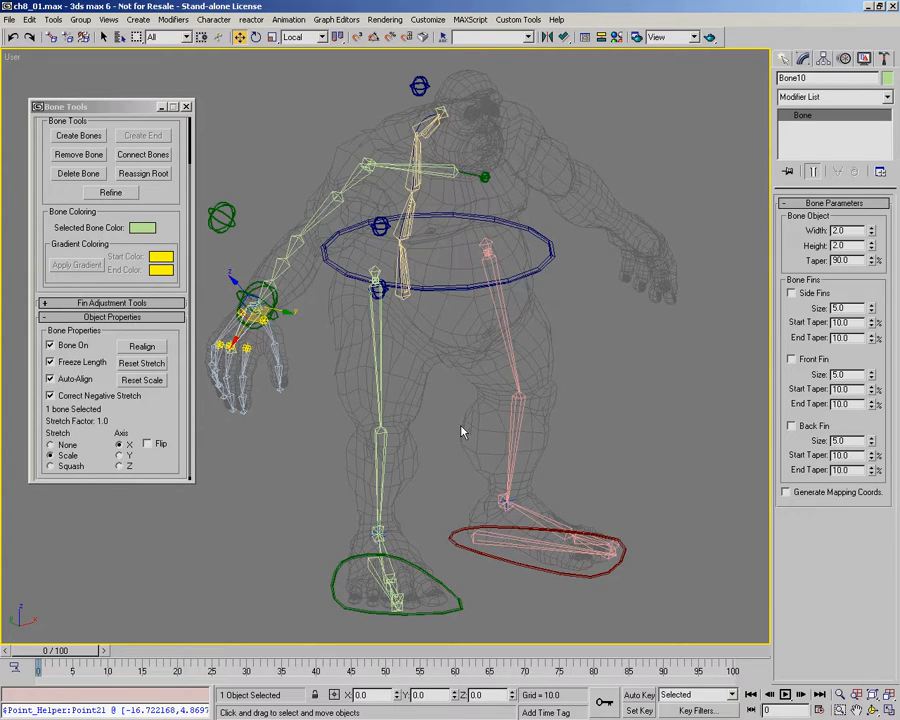
click(186, 107)
Bring up the display and transform commands for the selected palm bone.
middle_drag(402, 315, 347, 319)
right_click(398, 386)
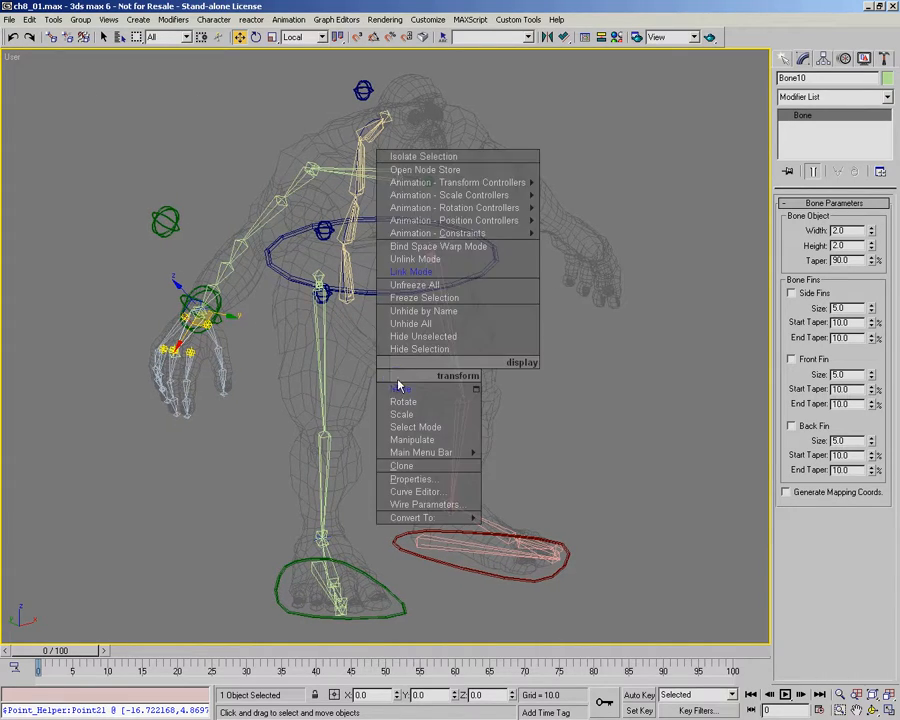